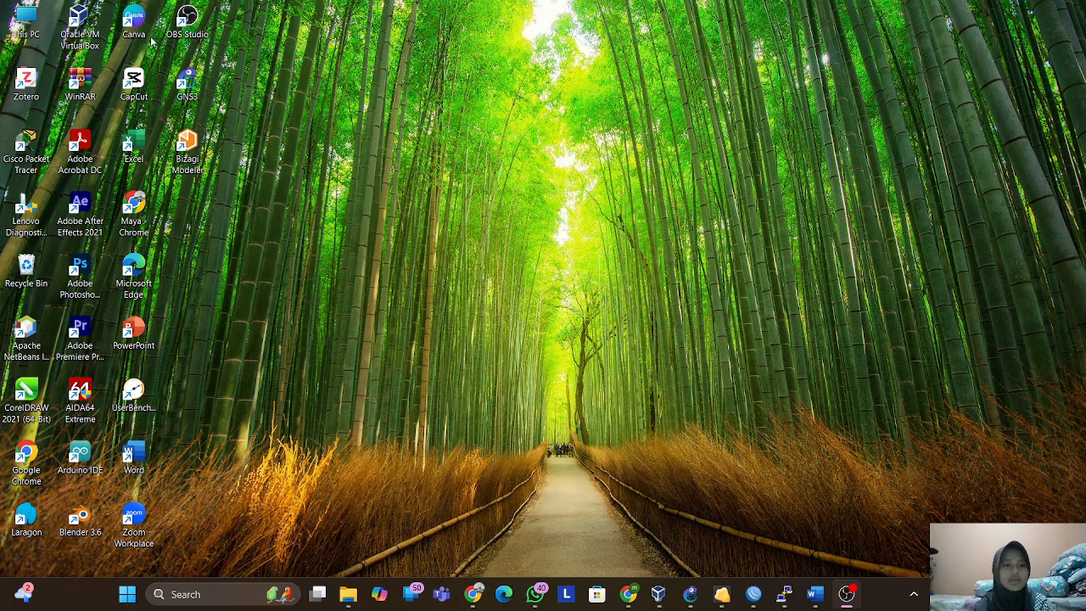
Launch Oracle VM VirtualBox with administrator rights.
{"action": "right_click", "coordinate": [98, 25]}
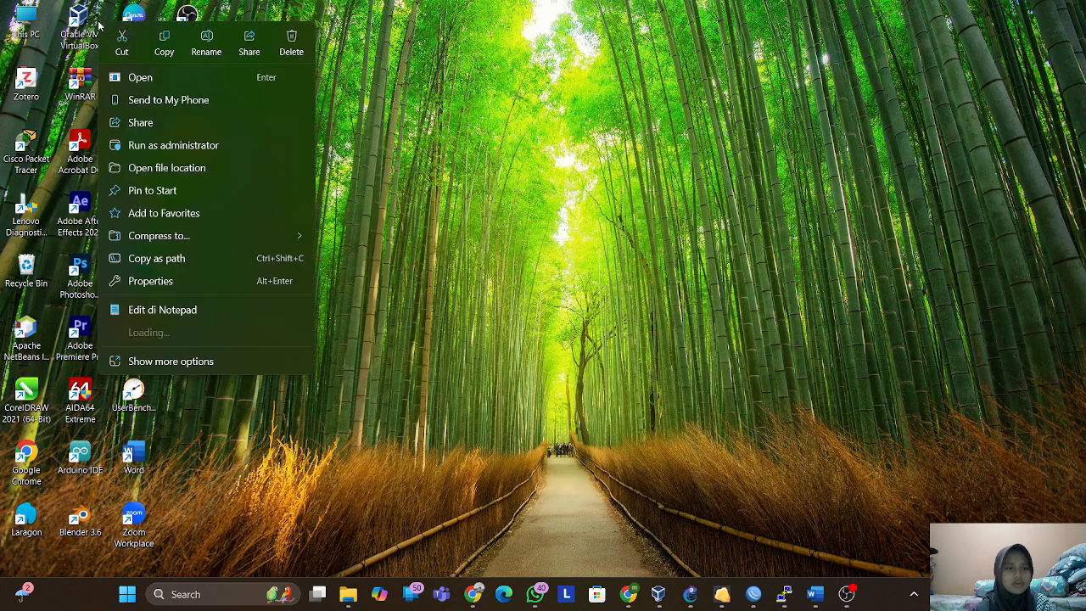
{"action": "left_click", "coordinate": [177, 145]}
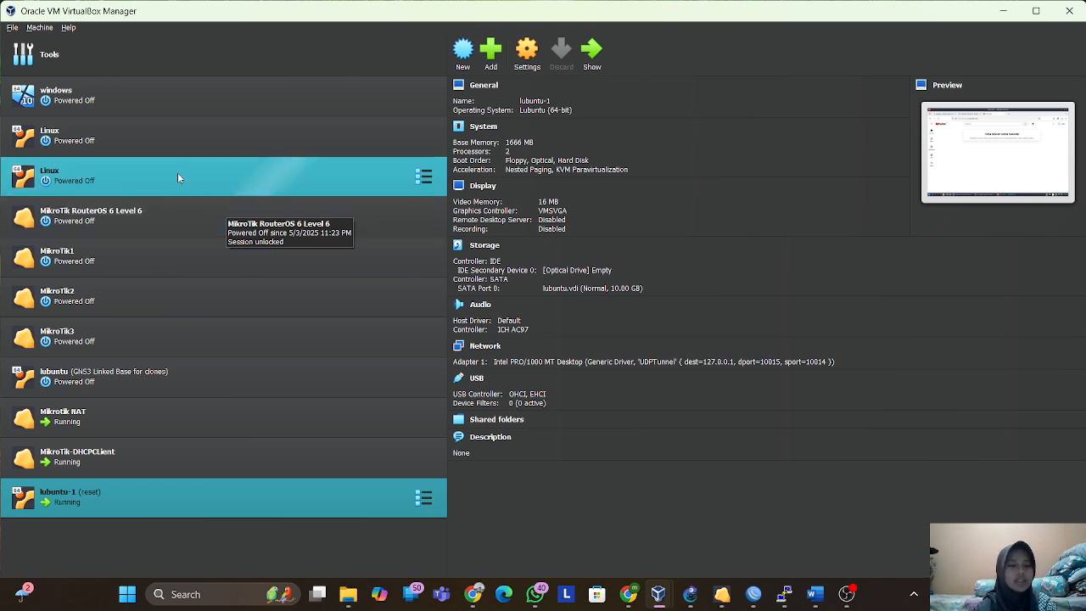
{"action": "left_click", "coordinate": [168, 207]}
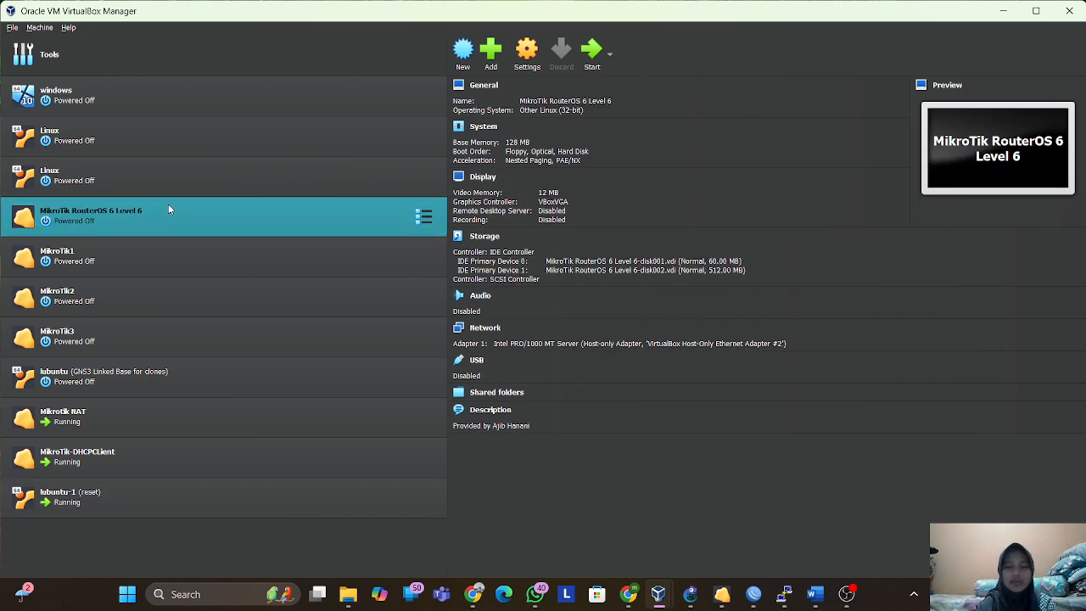
{"action": "right_click", "coordinate": [168, 203]}
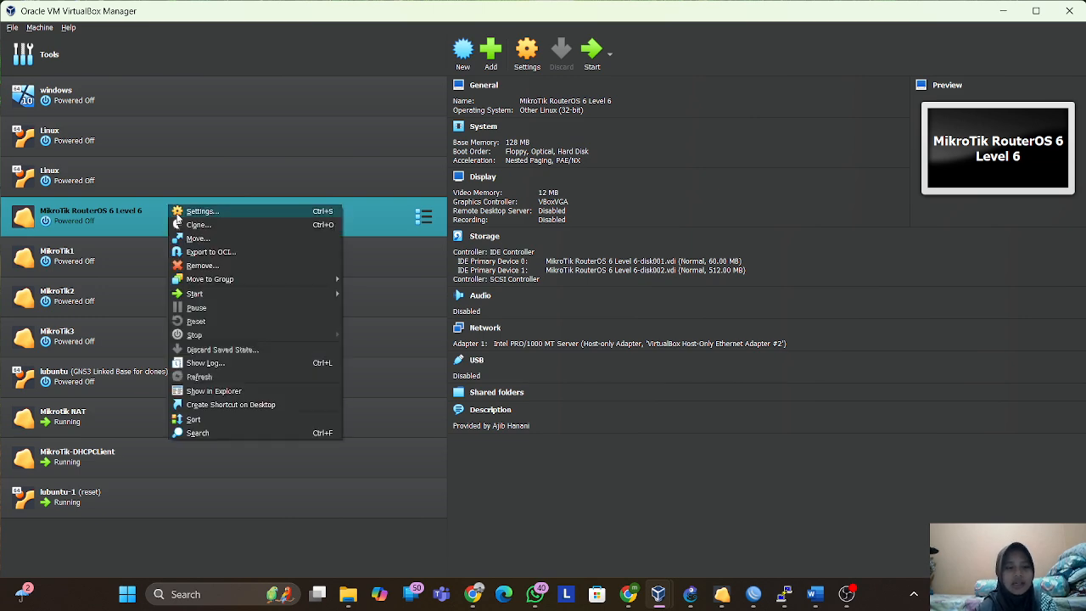
{"action": "left_click", "coordinate": [186, 225]}
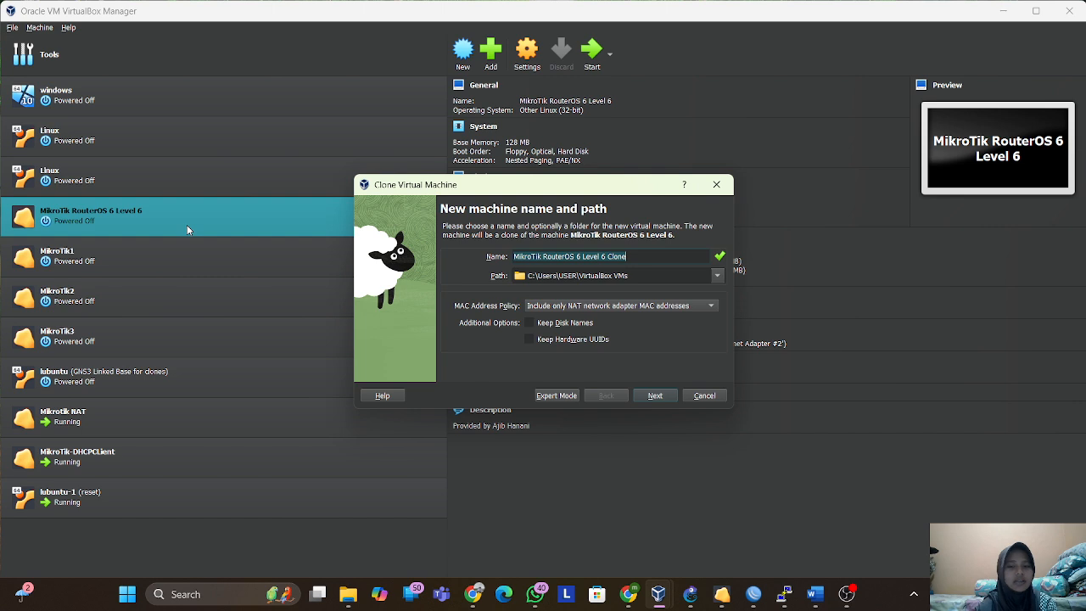
{"action": "left_click", "coordinate": [568, 258]}
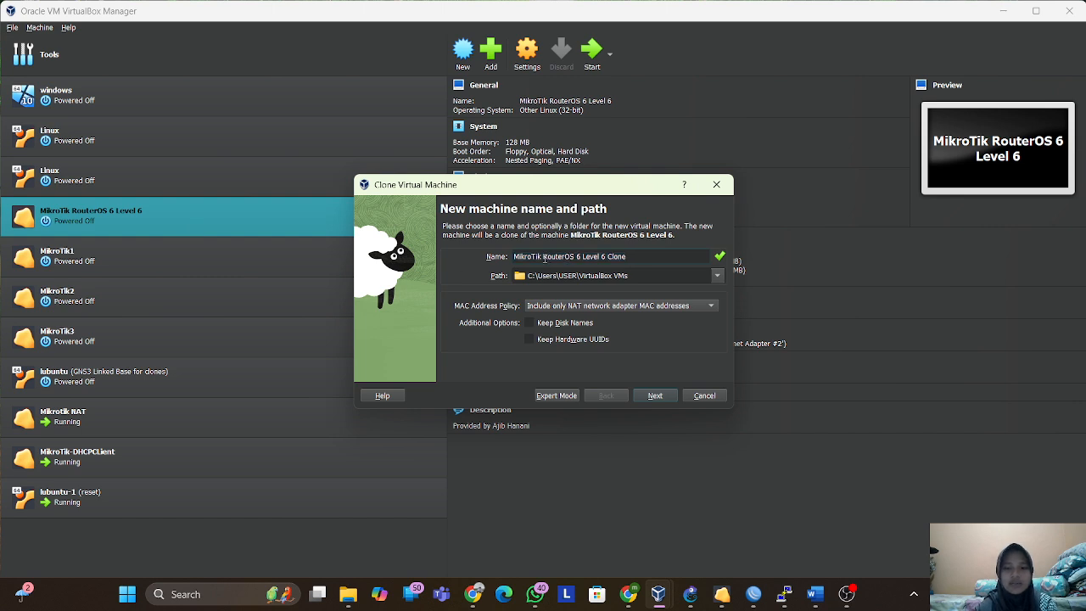
{"action": "left_click_drag", "start_coordinate": [545, 258], "coordinate": [513, 257]}
{"action": "left_click", "coordinate": [644, 258], "text": "shift"}
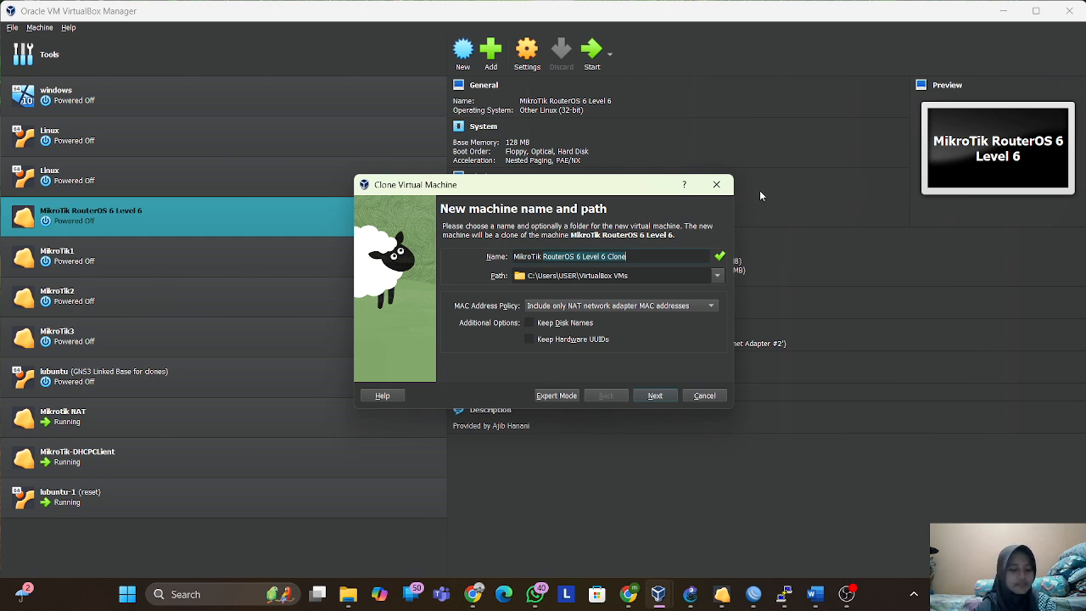
{"action": "left_click", "coordinate": [716, 184]}
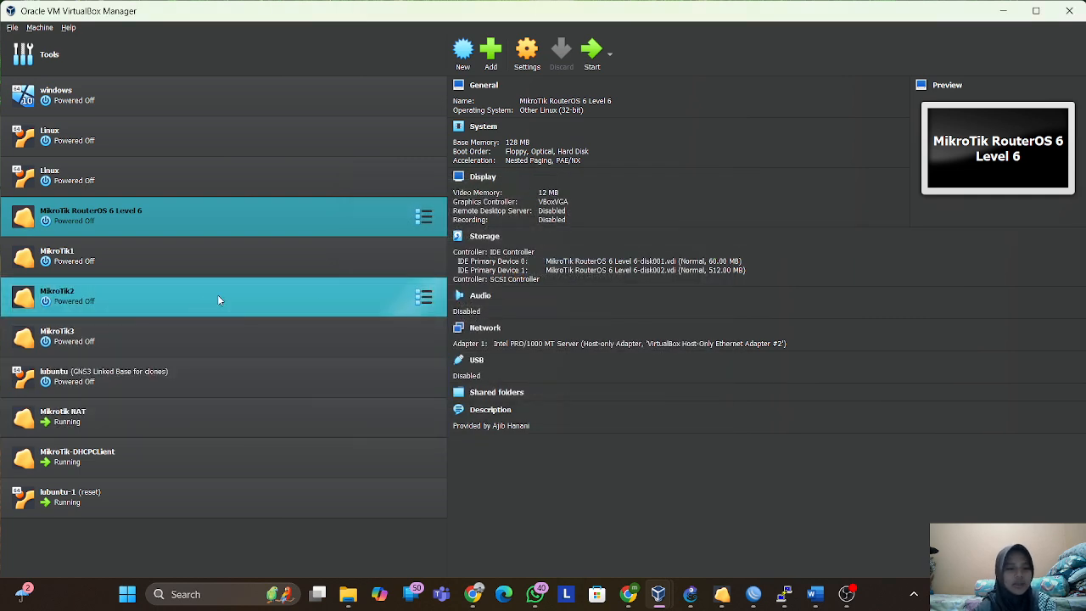
Examine the network settings of the MikroTik-DHCPCLient machine for Adapter 1 and Adapter 2, including Adapter 1's advanced options.
{"action": "left_click", "coordinate": [187, 472]}
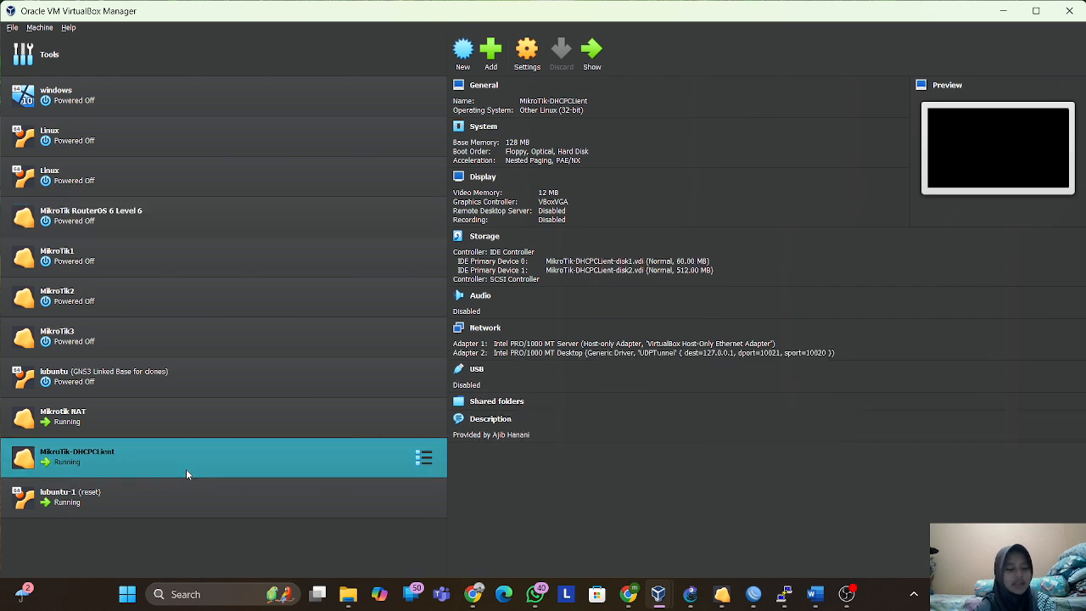
{"action": "left_click", "coordinate": [522, 74]}
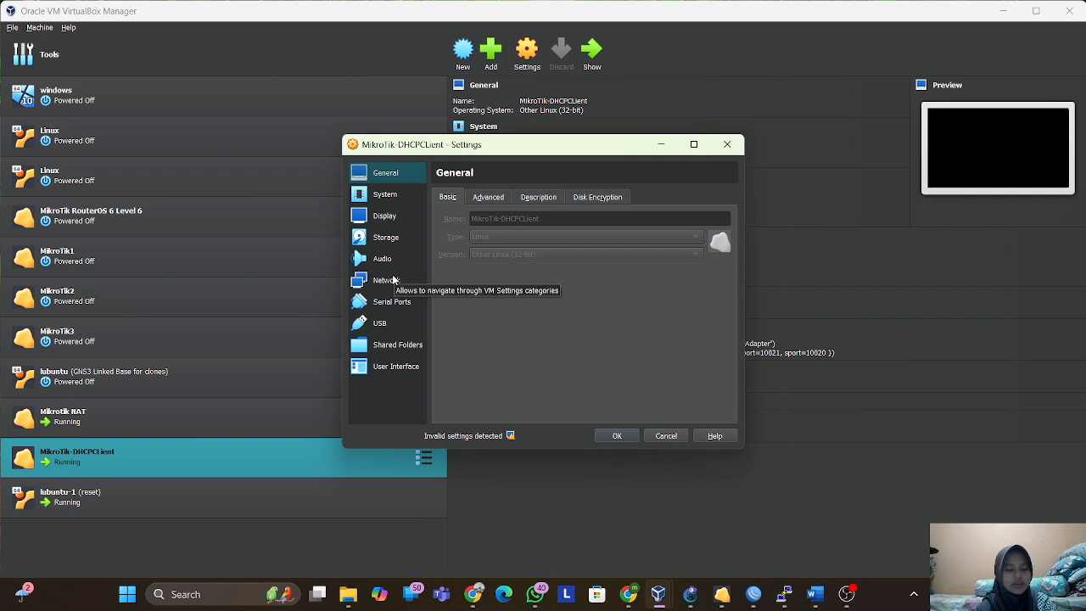
{"action": "left_click", "coordinate": [386, 280]}
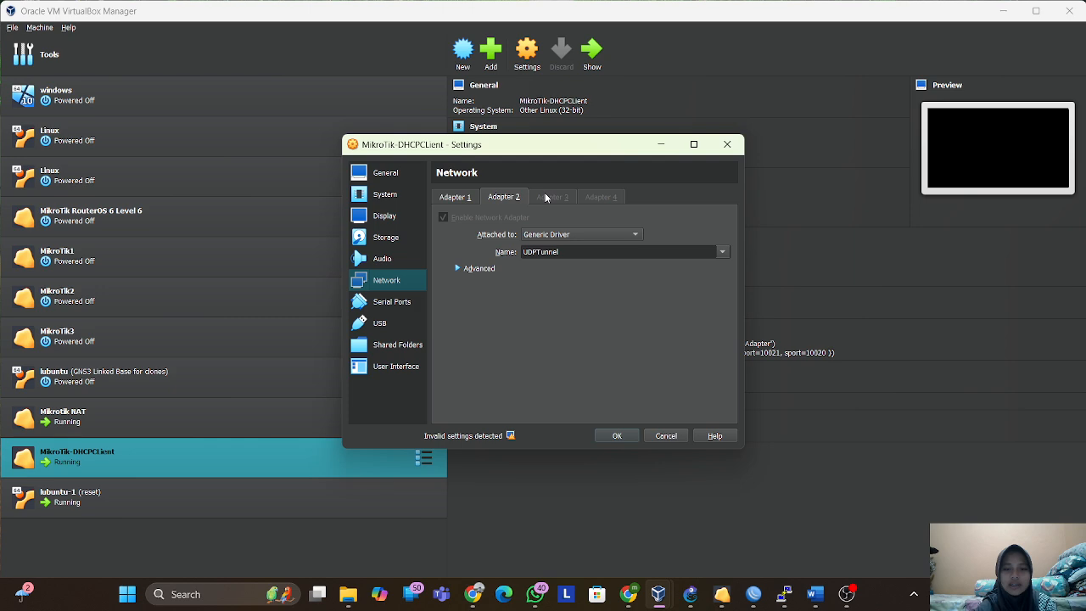
{"action": "left_click", "coordinate": [467, 198]}
{"action": "left_click", "coordinate": [499, 197]}
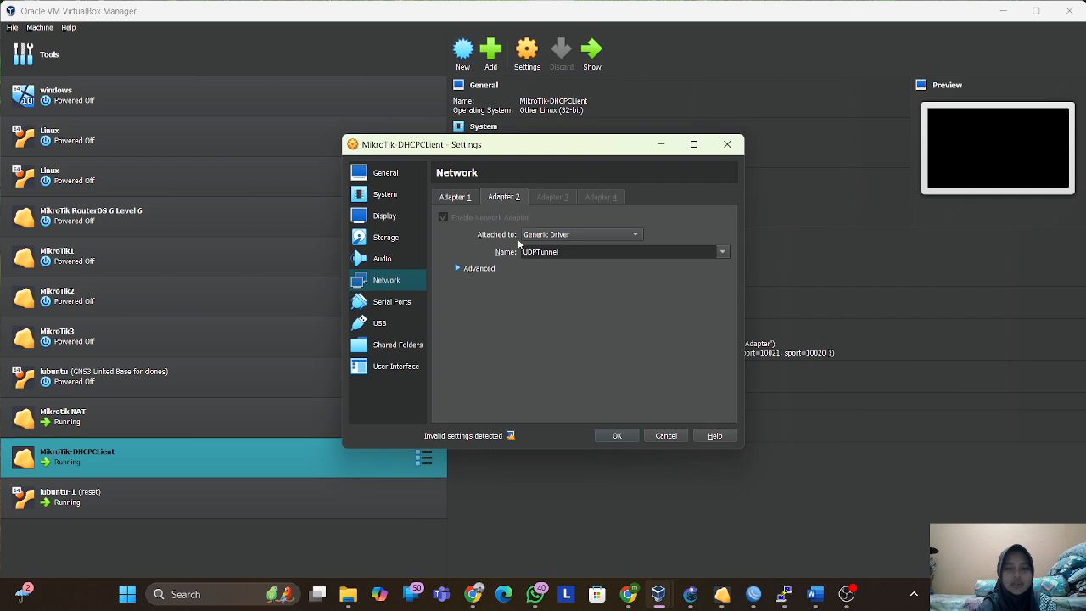
{"action": "left_click", "coordinate": [469, 197]}
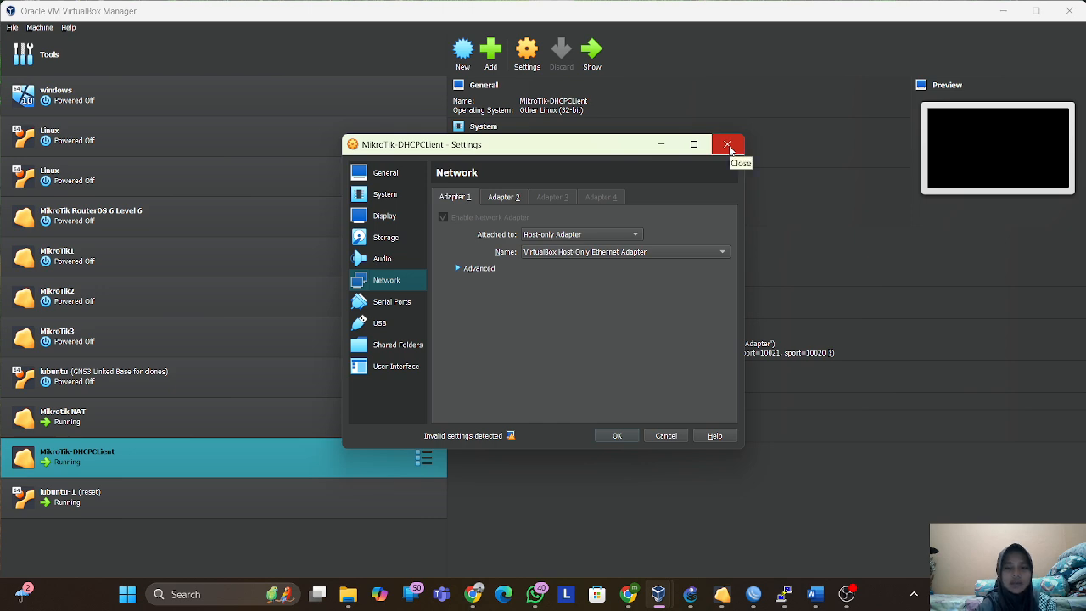
{"action": "left_click", "coordinate": [665, 251]}
{"action": "left_click", "coordinate": [659, 255]}
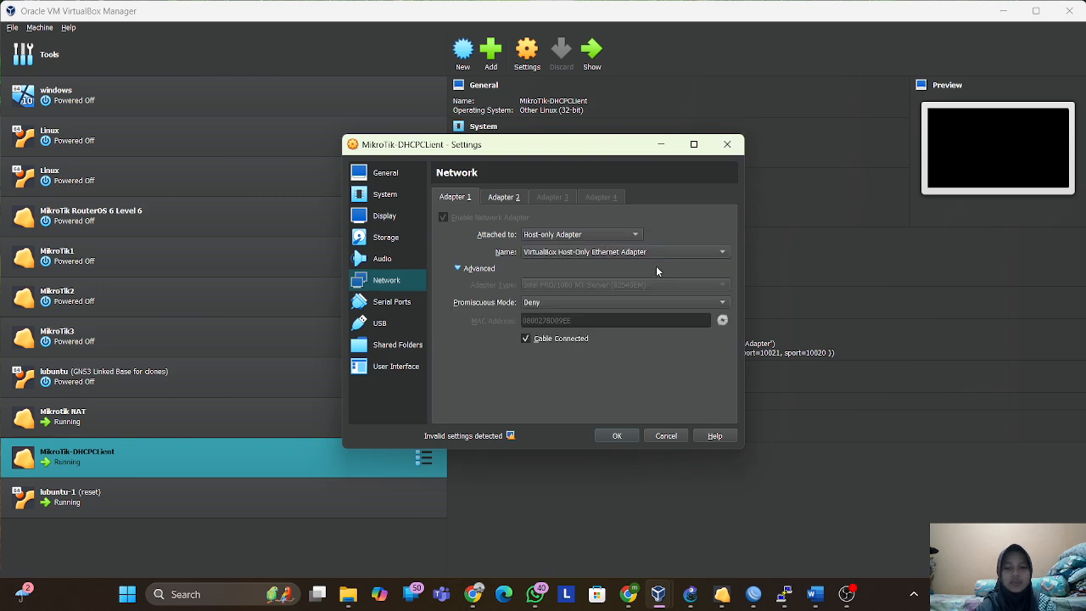
{"action": "left_click", "coordinate": [727, 144]}
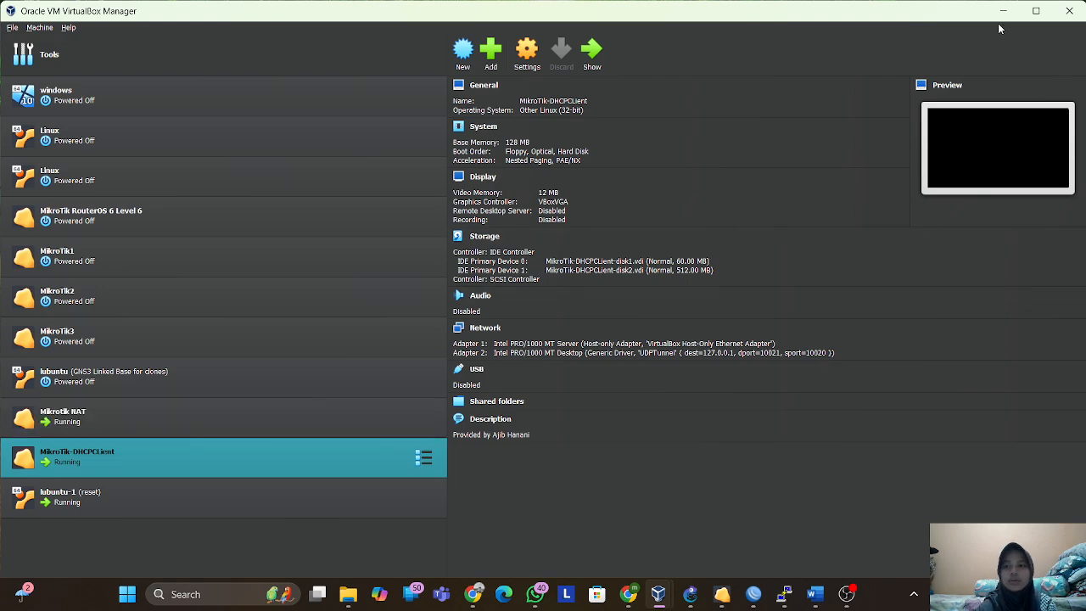
Switch to the DHCP client router's WinBox session and view its system identity.
{"action": "mouse_move", "coordinate": [752, 592]}
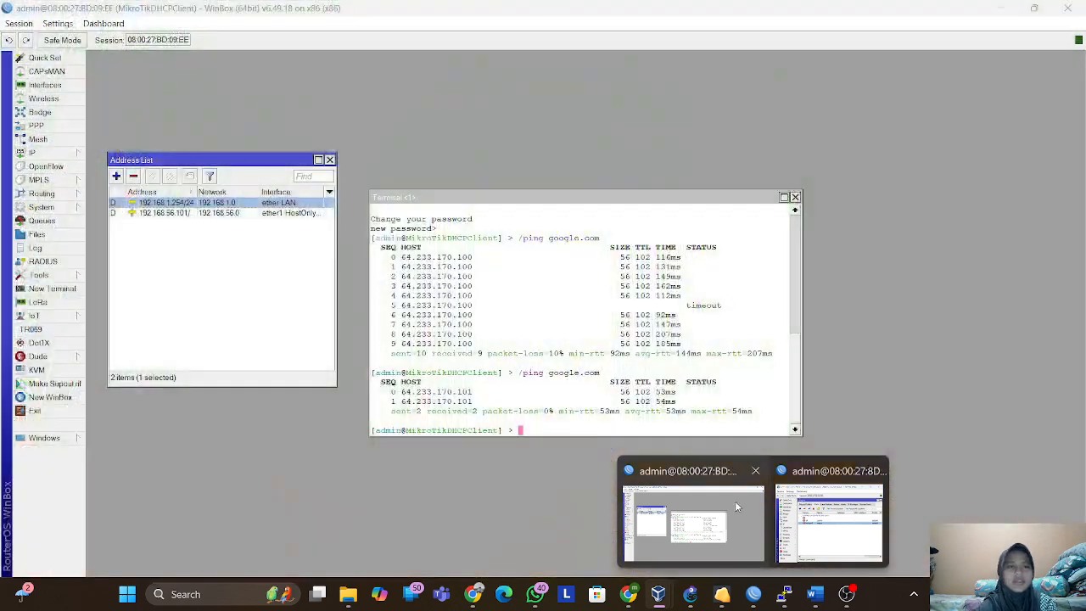
{"action": "left_click", "coordinate": [737, 507]}
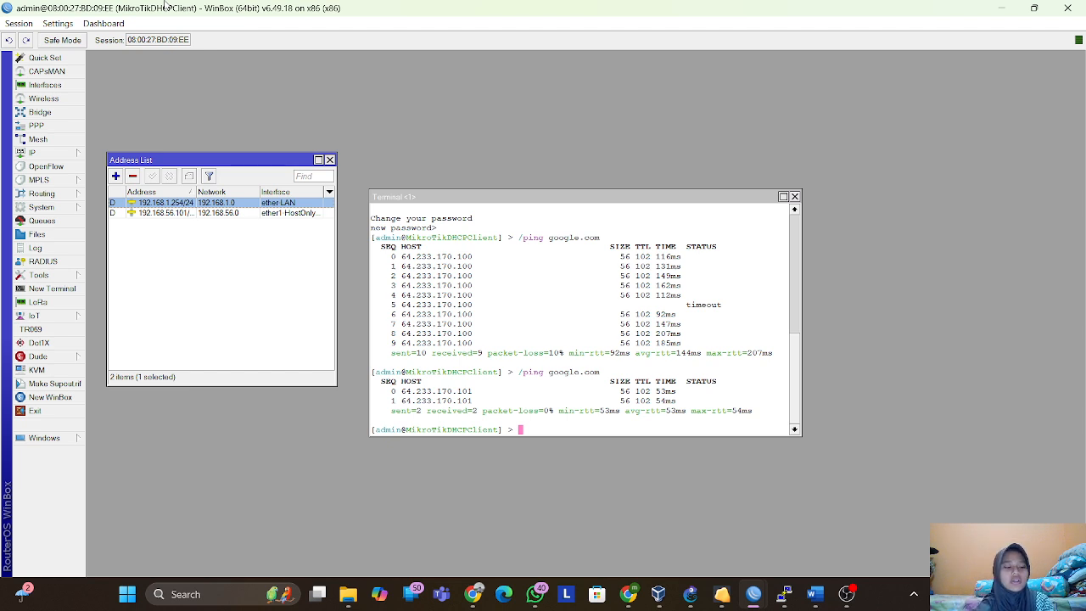
{"action": "left_click", "coordinate": [56, 210]}
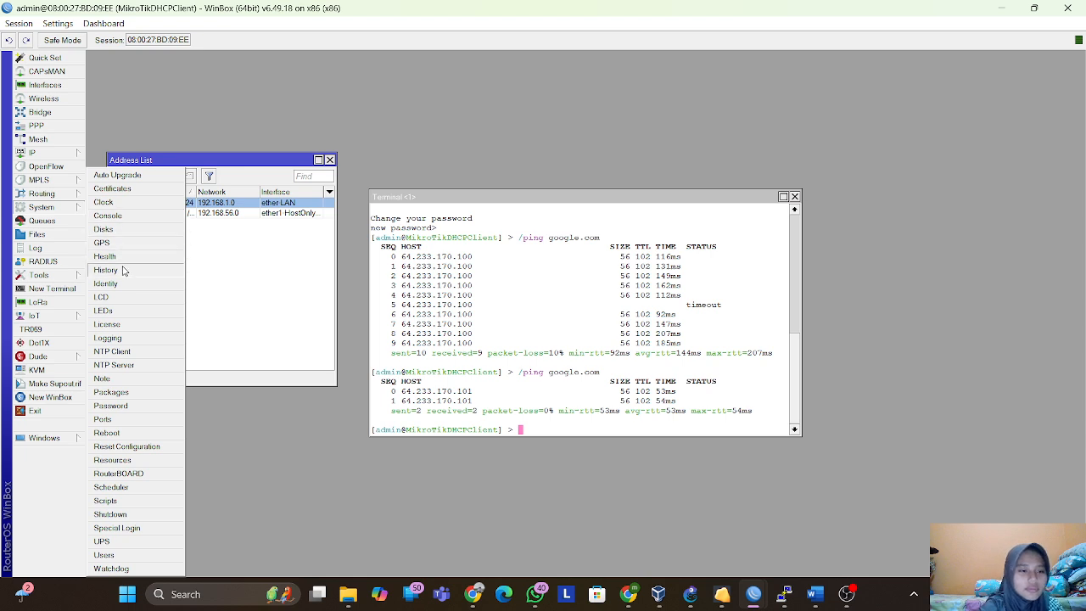
{"action": "left_click", "coordinate": [124, 284]}
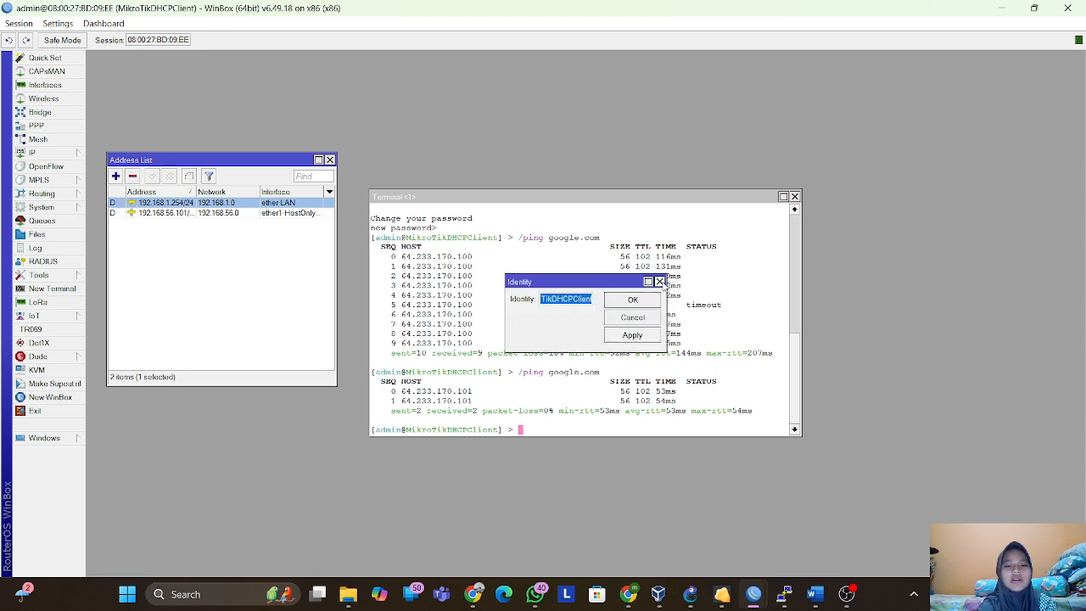
{"action": "left_click", "coordinate": [660, 281]}
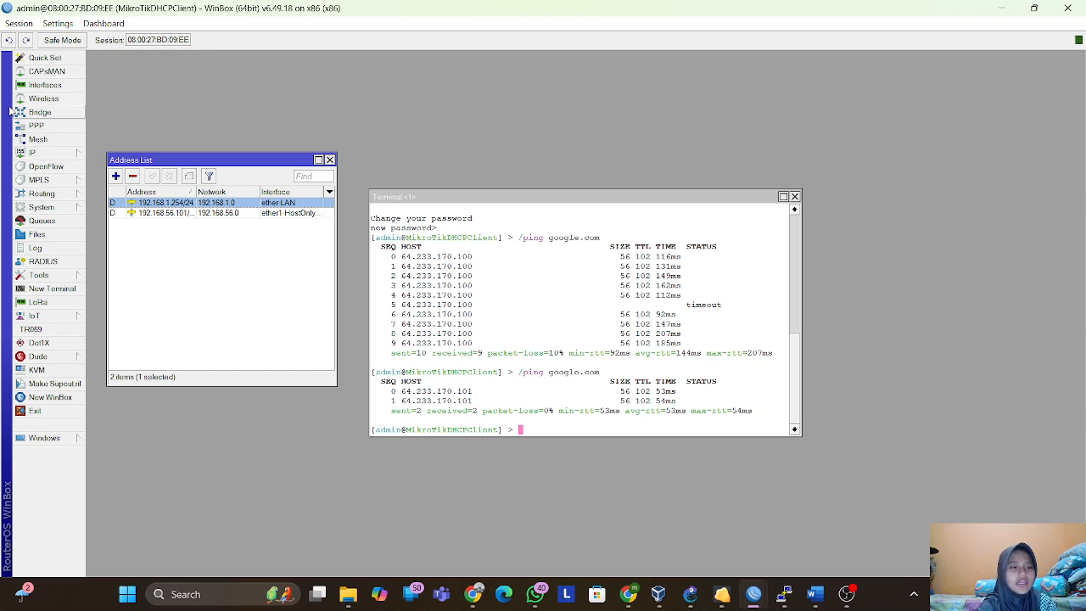
View the general settings of the ether1-HostOnlyAdapter interface in the router's interface list.
{"action": "left_click", "coordinate": [38, 85]}
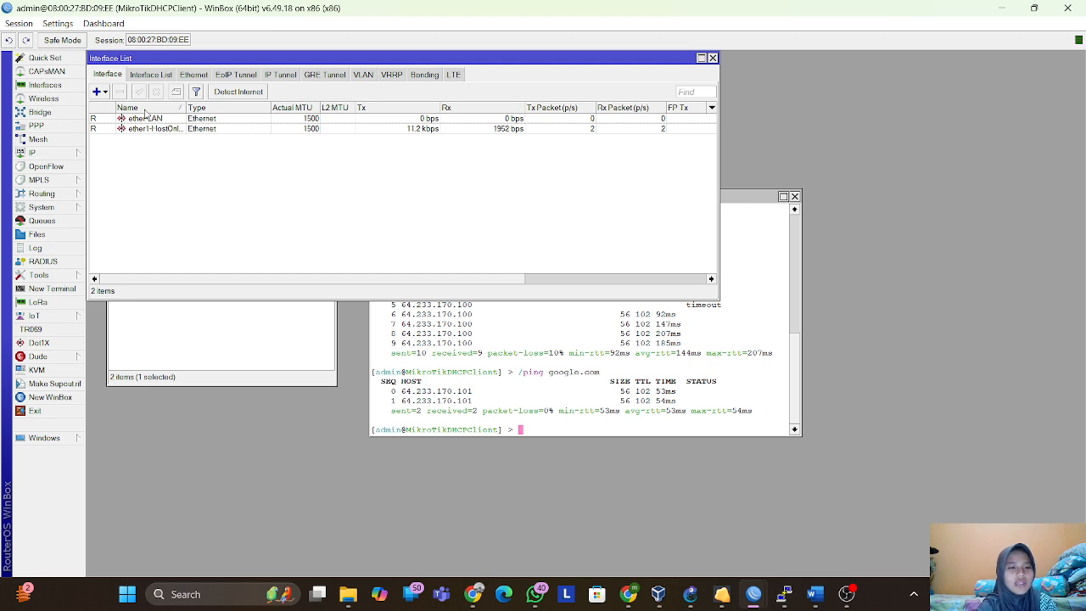
{"action": "left_click", "coordinate": [150, 129]}
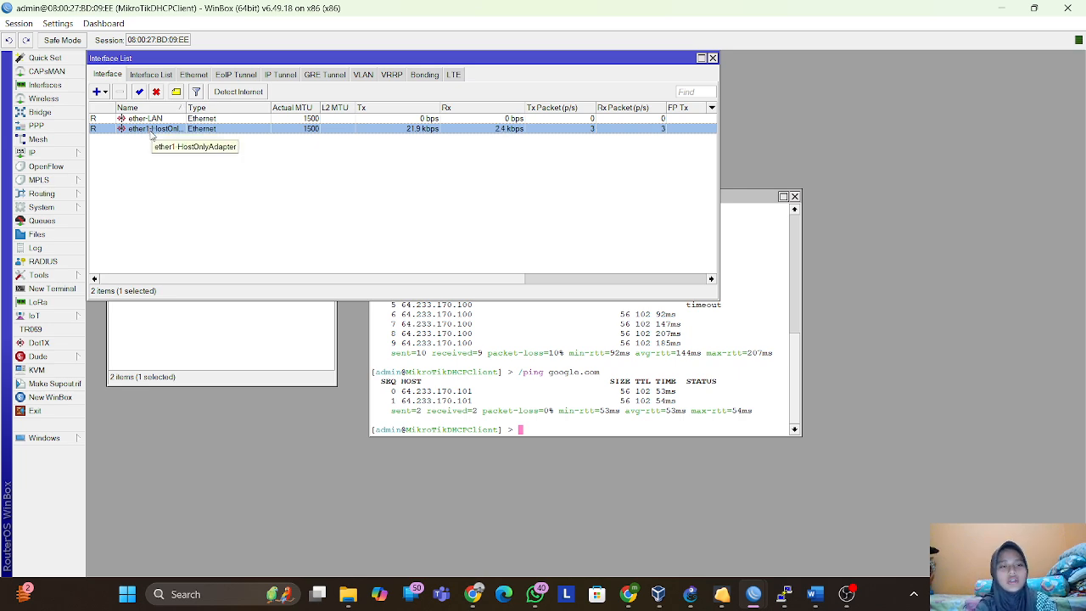
{"action": "double_click", "coordinate": [151, 129]}
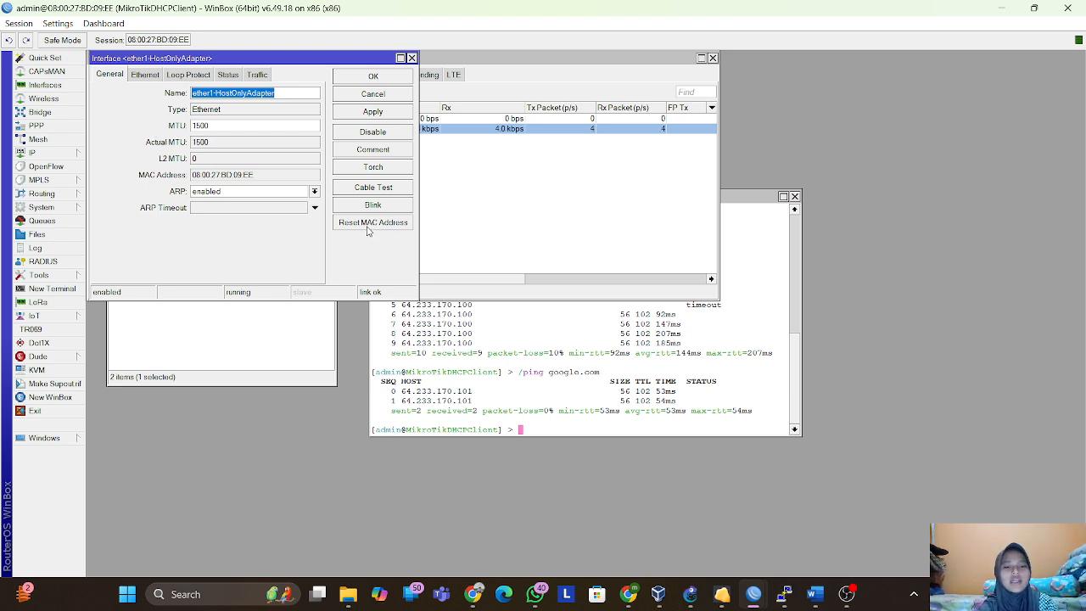
{"action": "left_click", "coordinate": [412, 58]}
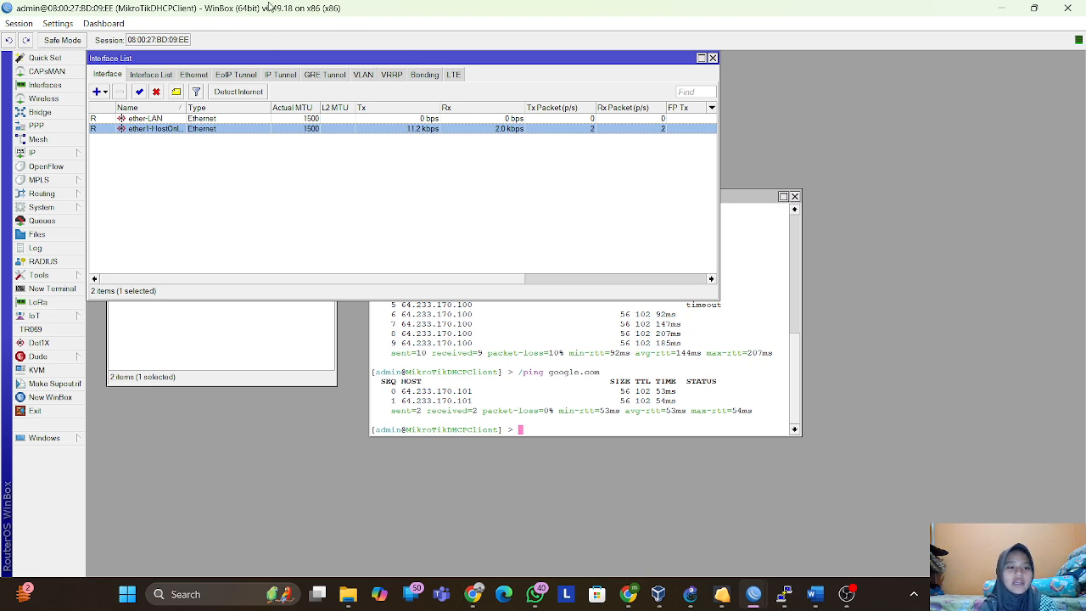
{"action": "left_click", "coordinate": [50, 440]}
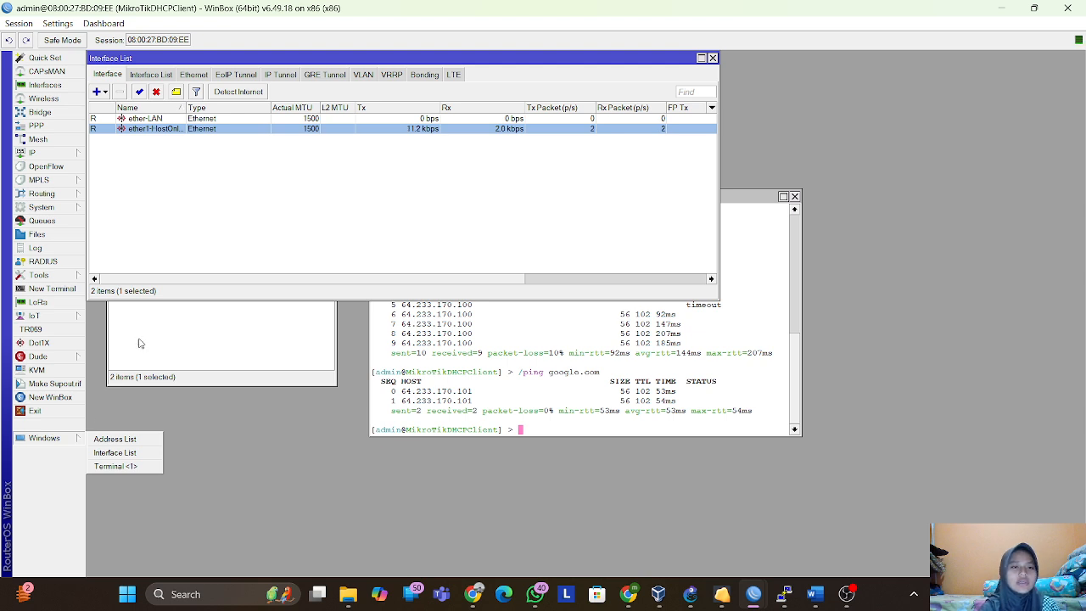
{"action": "left_click", "coordinate": [202, 428]}
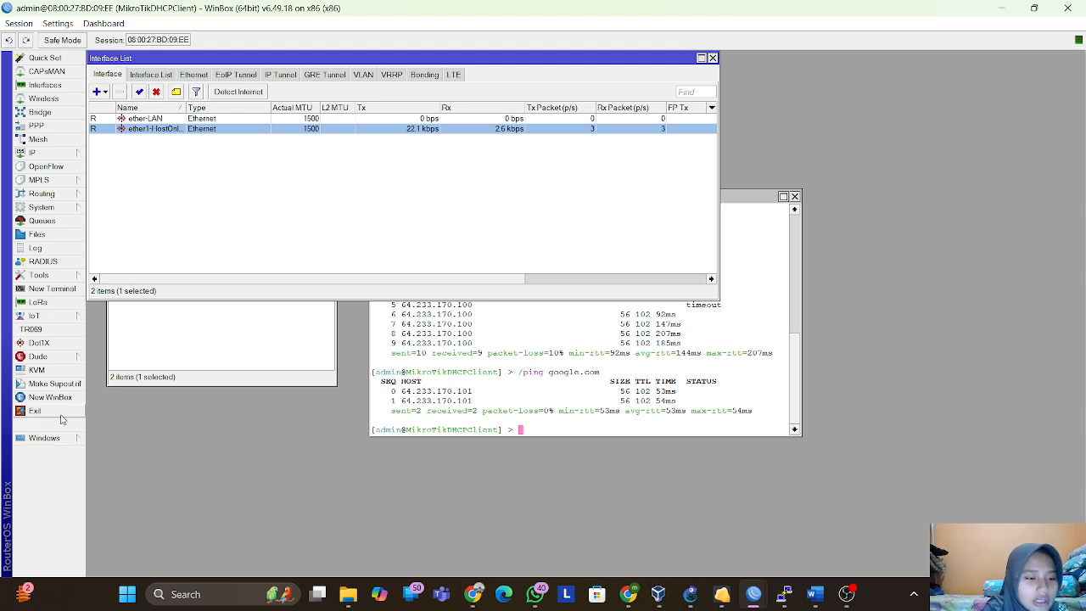
{"action": "left_click", "coordinate": [50, 207]}
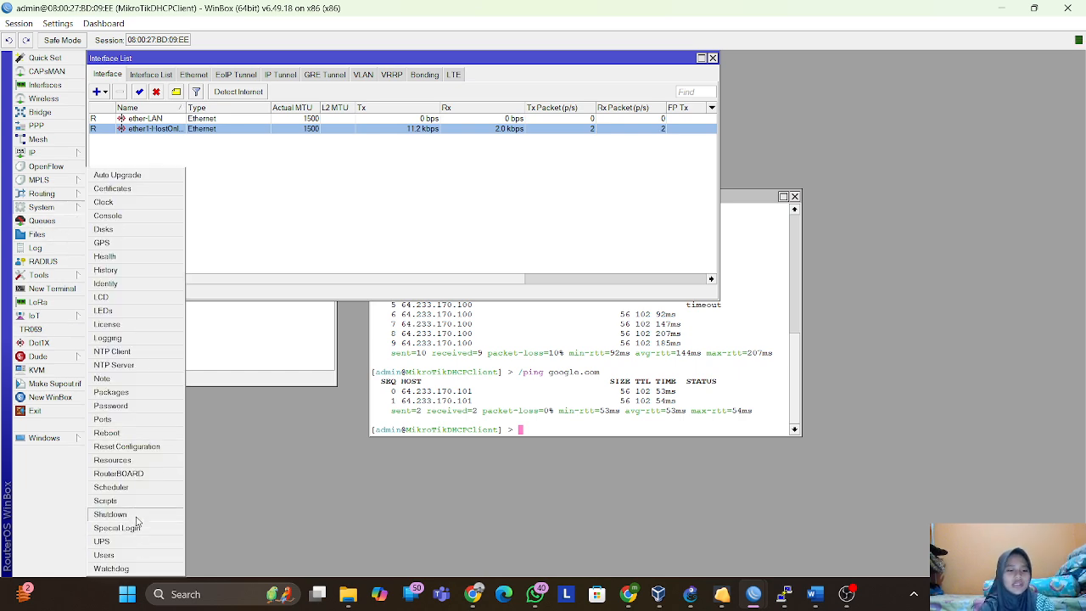
{"action": "left_click", "coordinate": [355, 537]}
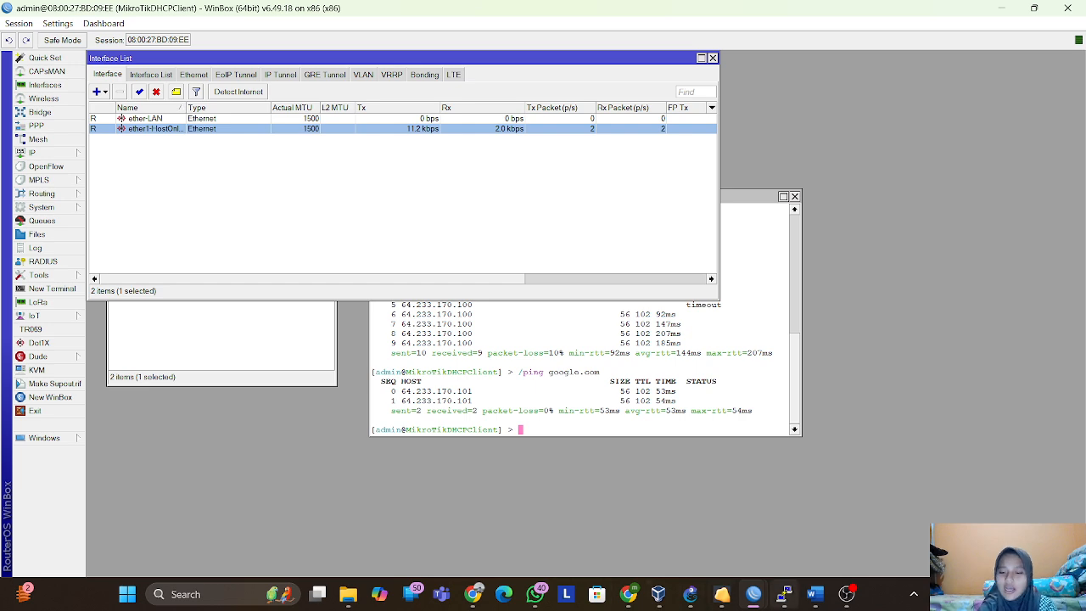
Switch to GNS3 and view the project files available to open, without opening one.
{"action": "left_click", "coordinate": [691, 595]}
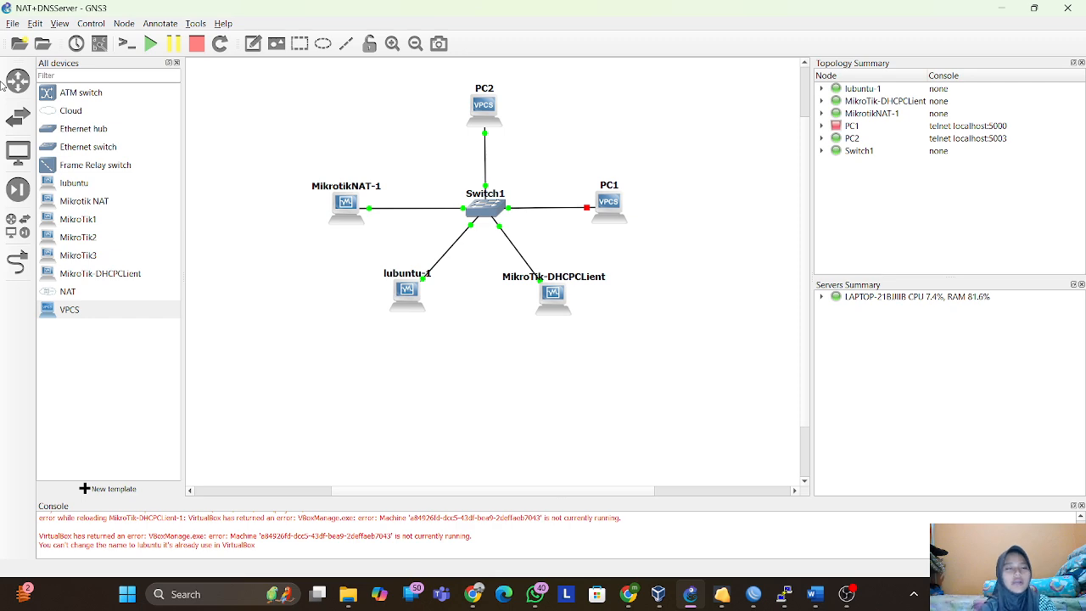
{"action": "left_click", "coordinate": [13, 23]}
{"action": "left_click", "coordinate": [40, 56]}
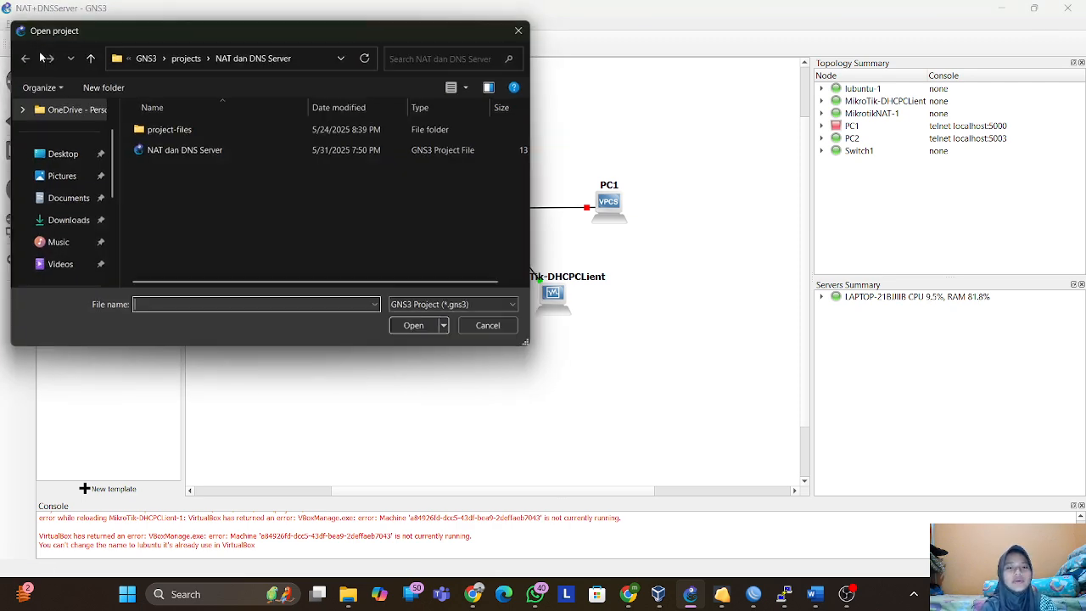
{"action": "left_click", "coordinate": [526, 27]}
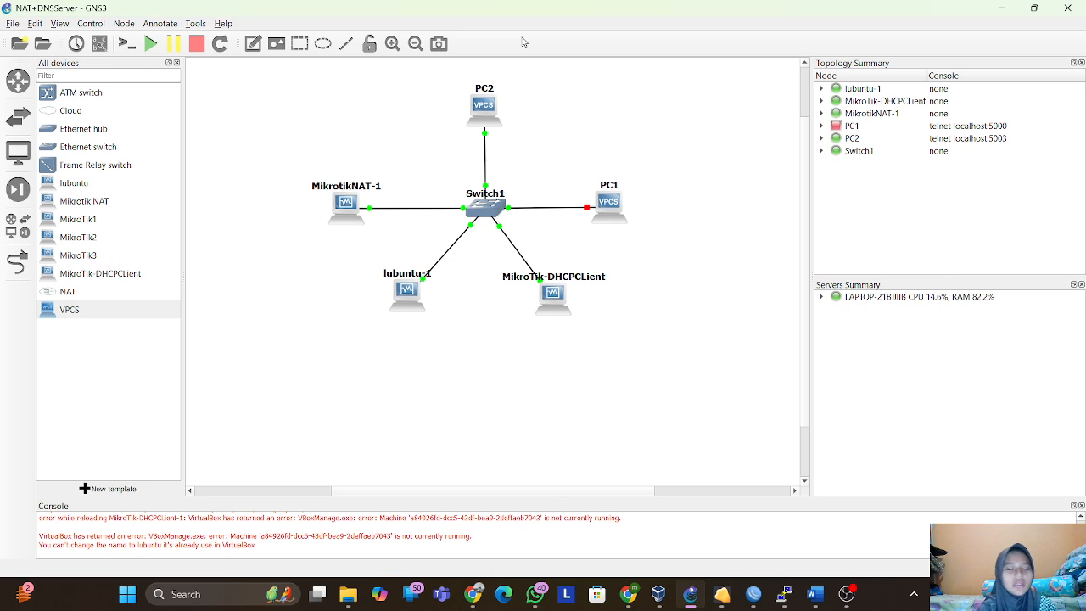
Open the VirtualBox VM template preferences and view the machines available for a new template, without creating one.
{"action": "left_click", "coordinate": [33, 25]}
{"action": "left_click", "coordinate": [68, 87]}
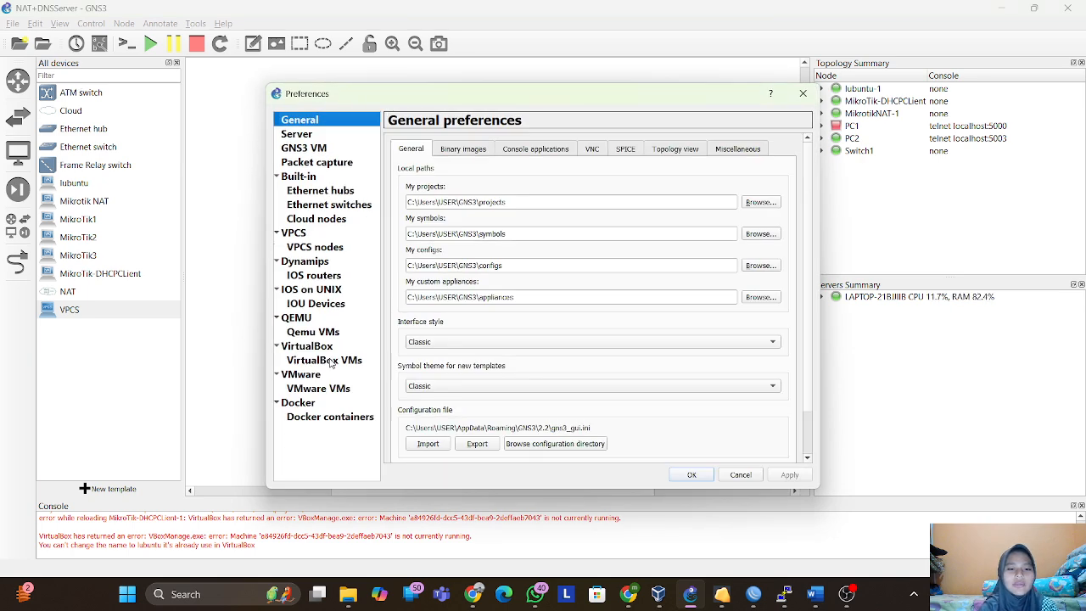
{"action": "left_click", "coordinate": [332, 363]}
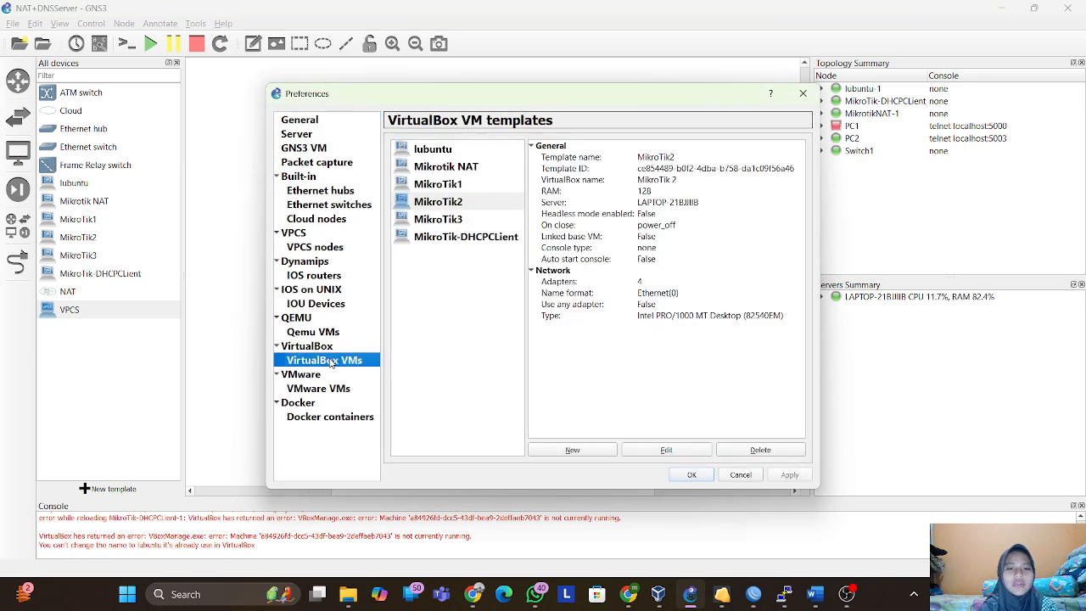
{"action": "left_click", "coordinate": [575, 451]}
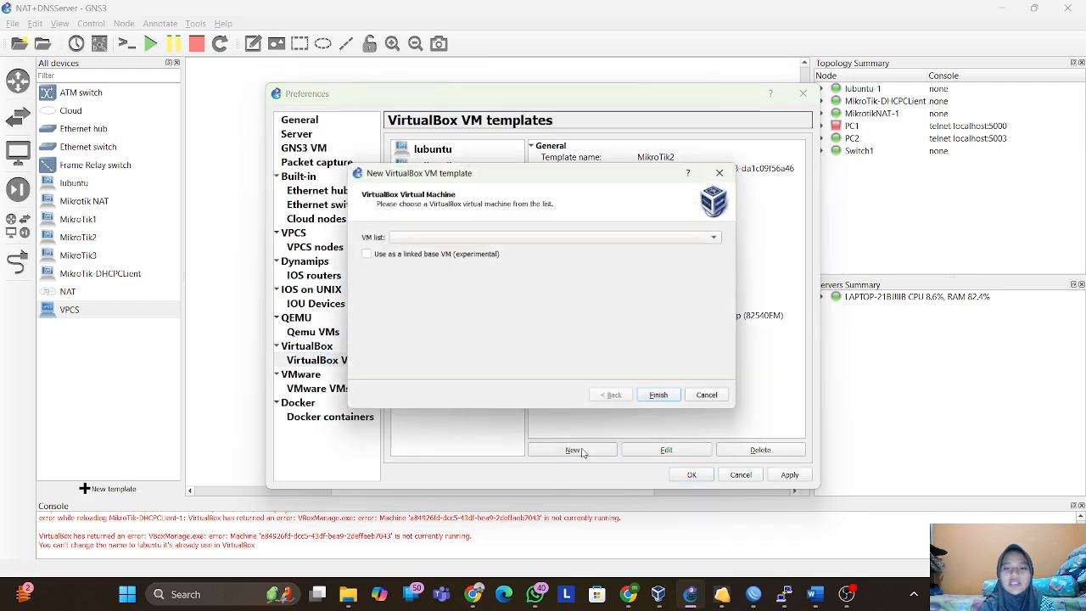
{"action": "left_click", "coordinate": [606, 238]}
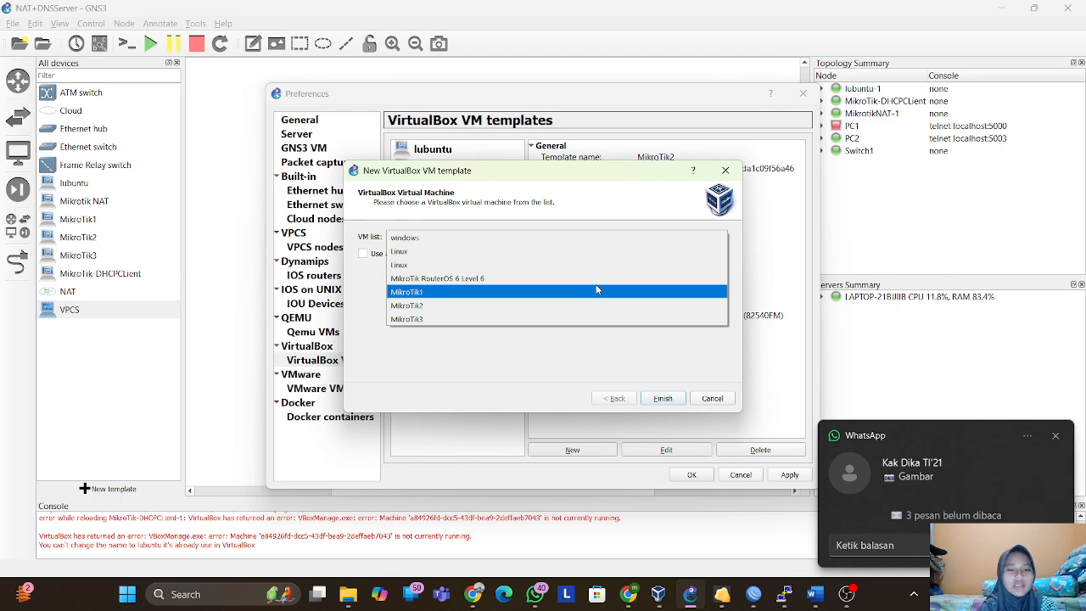
{"action": "left_click", "coordinate": [1056, 448]}
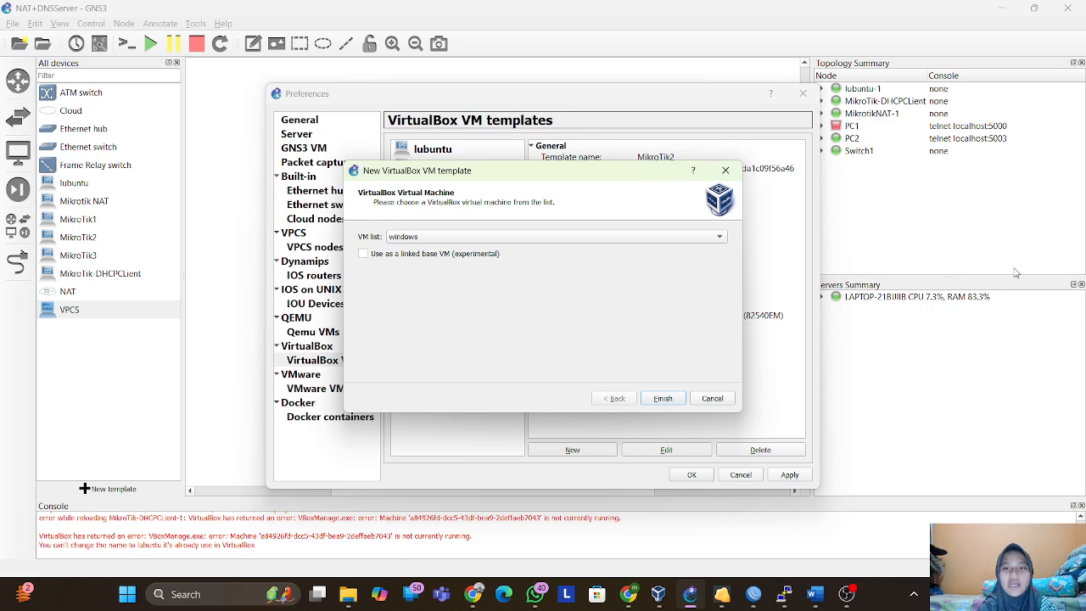
{"action": "left_click", "coordinate": [726, 170]}
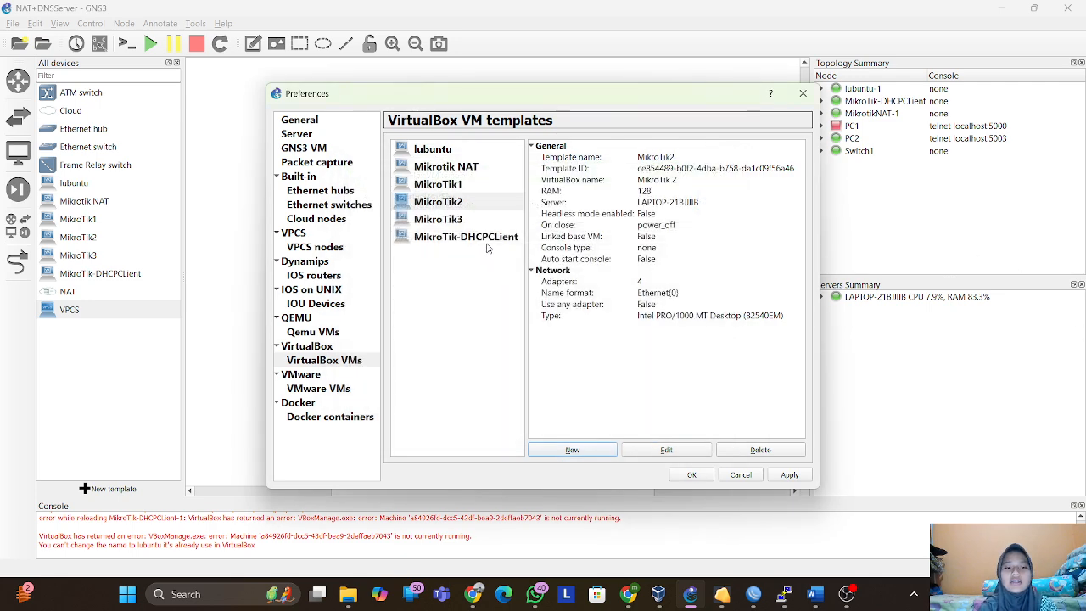
Examine the general and network settings of the MikroTik-DHCPCLient VM template, and close the preferences without saving.
{"action": "left_click", "coordinate": [489, 241]}
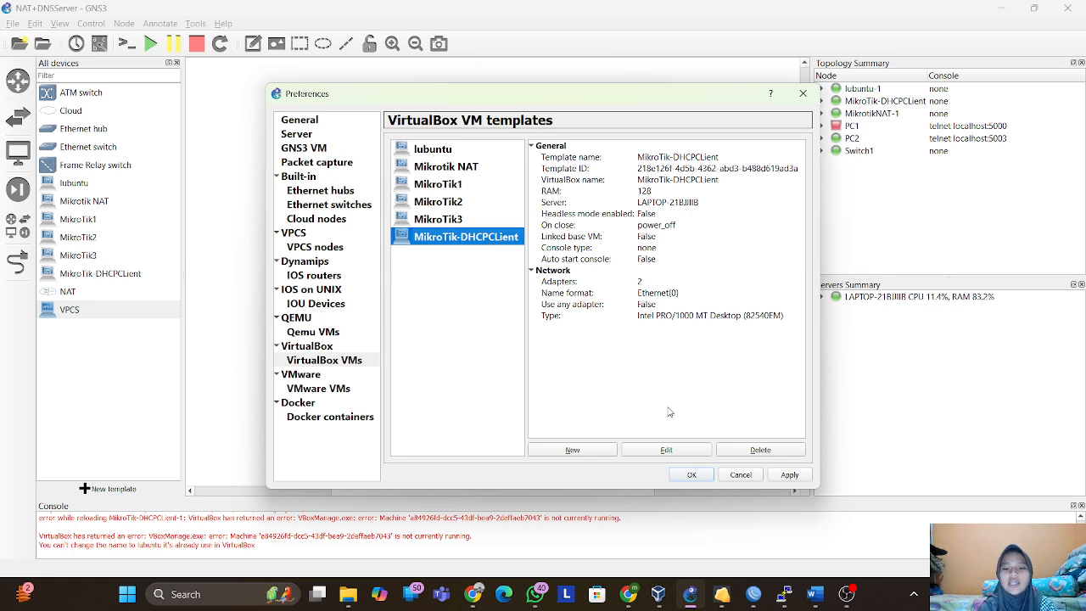
{"action": "left_click", "coordinate": [664, 451]}
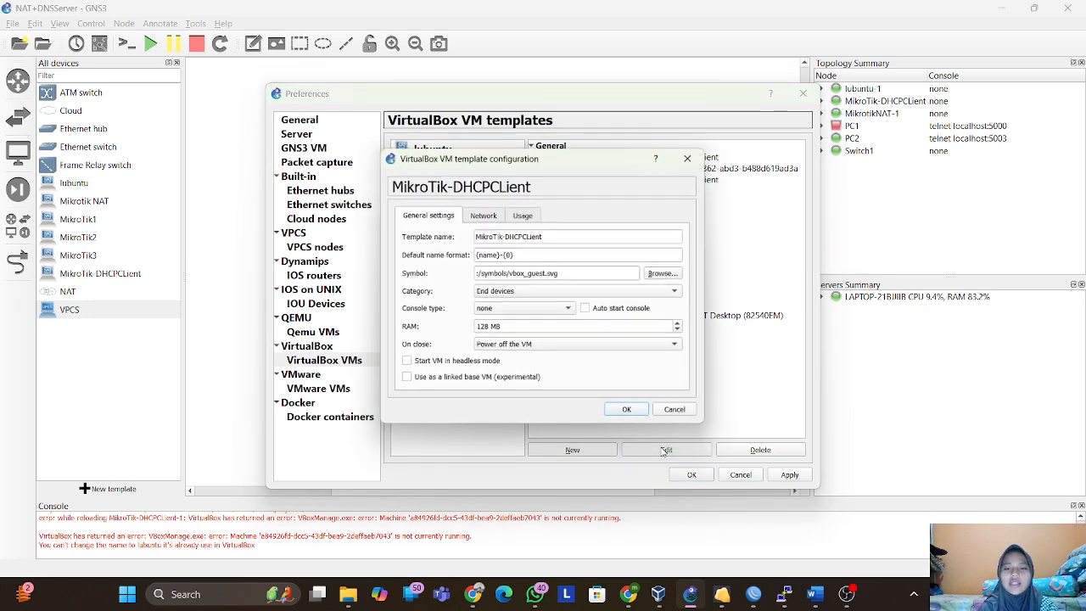
{"action": "left_click", "coordinate": [484, 216]}
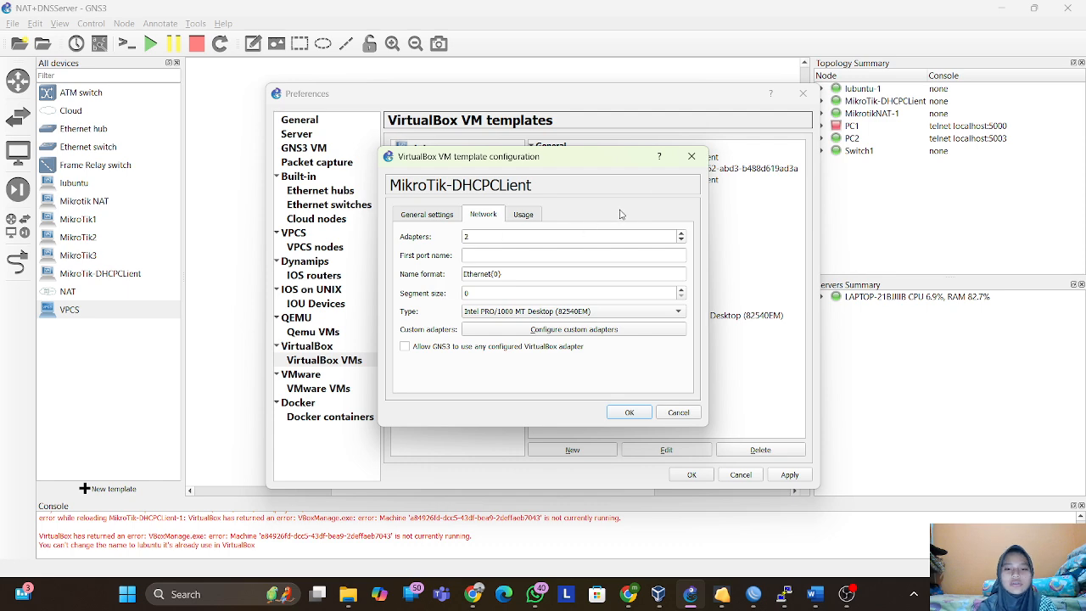
{"action": "left_click", "coordinate": [692, 156]}
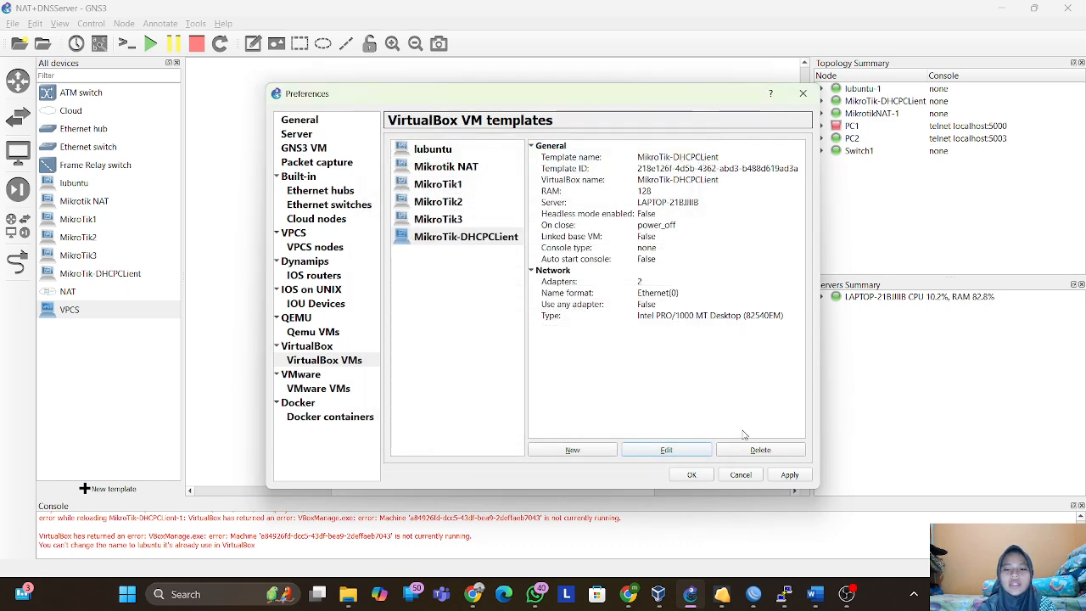
{"action": "left_click", "coordinate": [816, 95]}
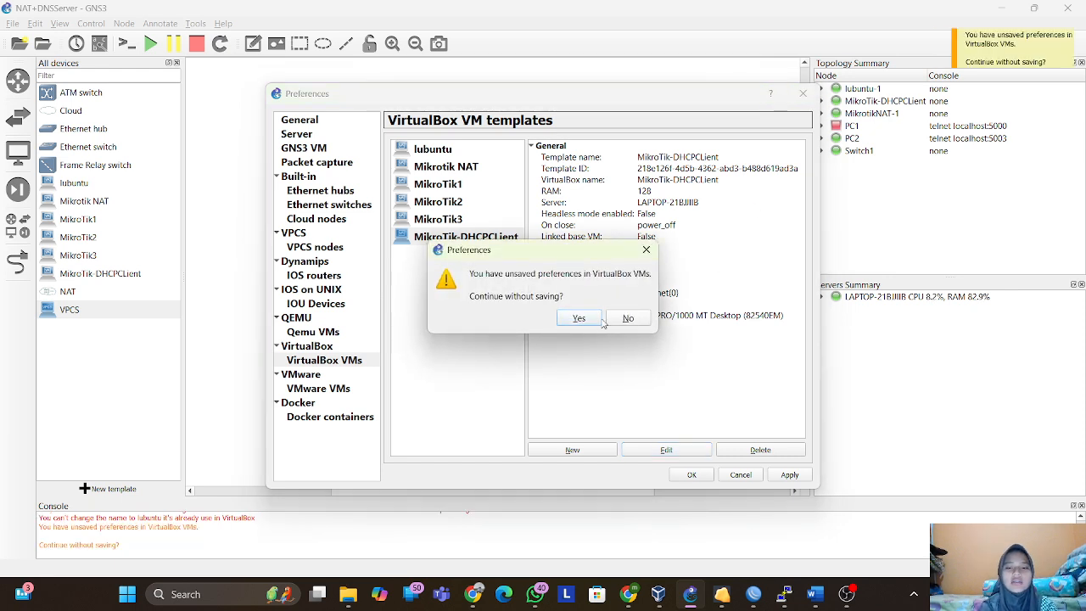
{"action": "left_click", "coordinate": [594, 326]}
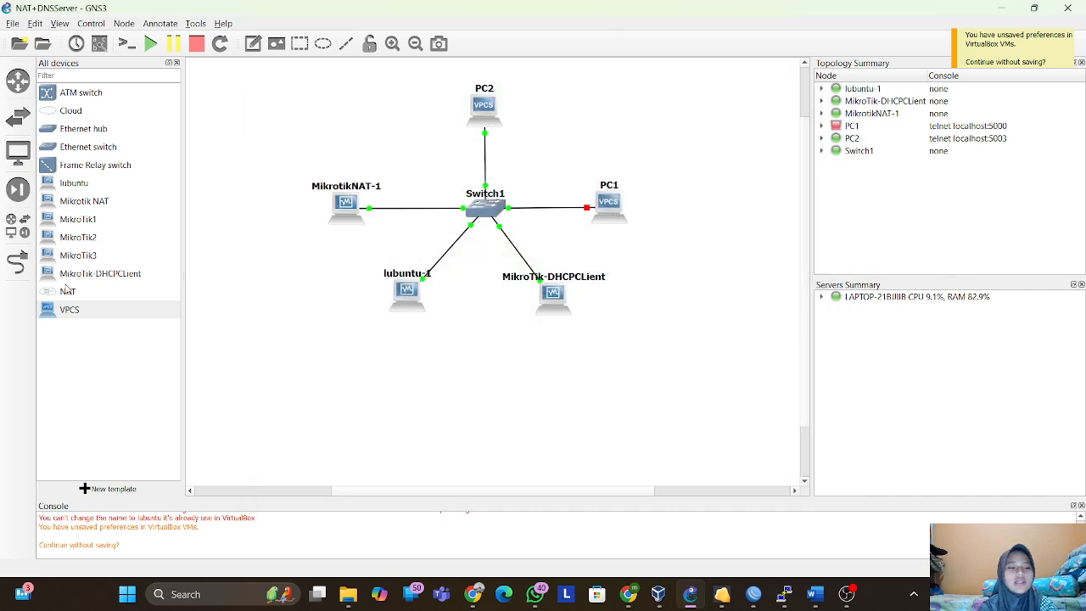
Select the MikroTik-DHCPCLient template among the available devices.
{"action": "left_click", "coordinate": [99, 280]}
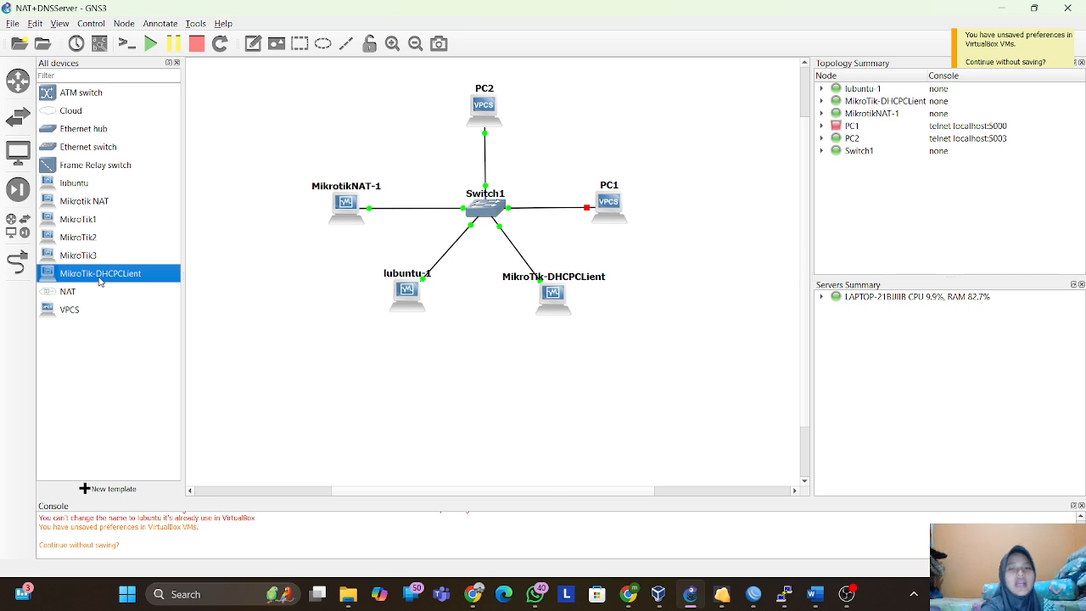
{"action": "mouse_move", "coordinate": [553, 303]}
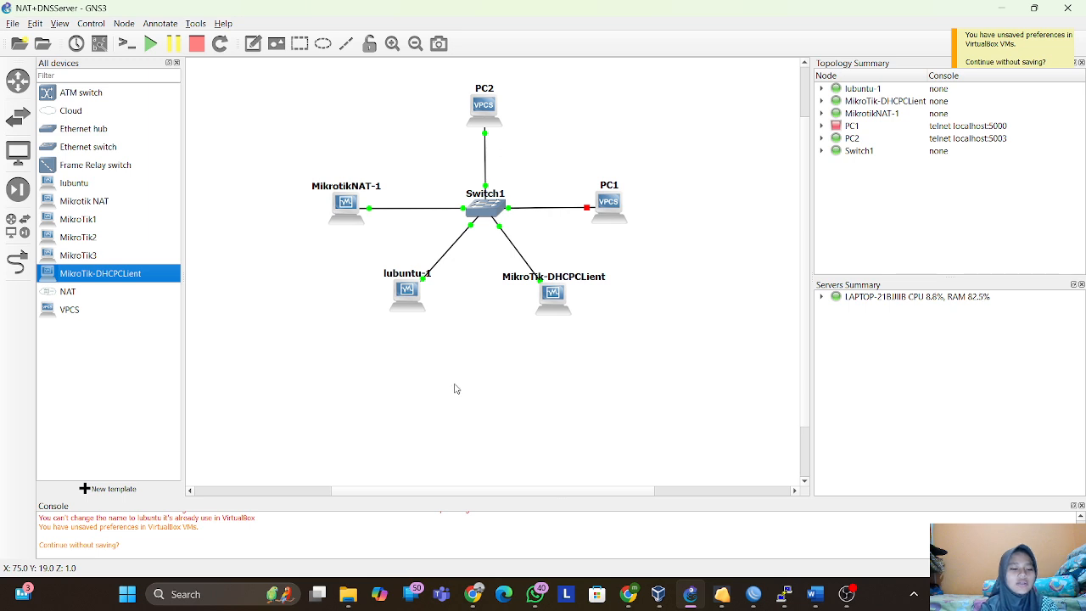
{"action": "left_click", "coordinate": [14, 271]}
{"action": "left_click", "coordinate": [14, 271]}
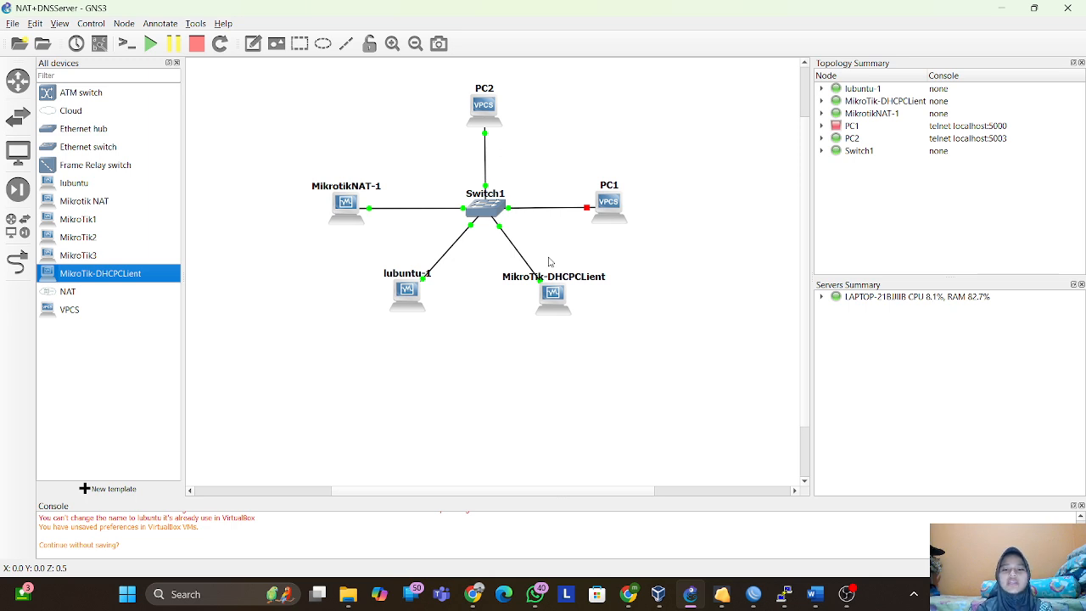
View the hostname setting of the MikroTik-DHCPCLient node in the topology without changing it.
{"action": "right_click", "coordinate": [559, 302]}
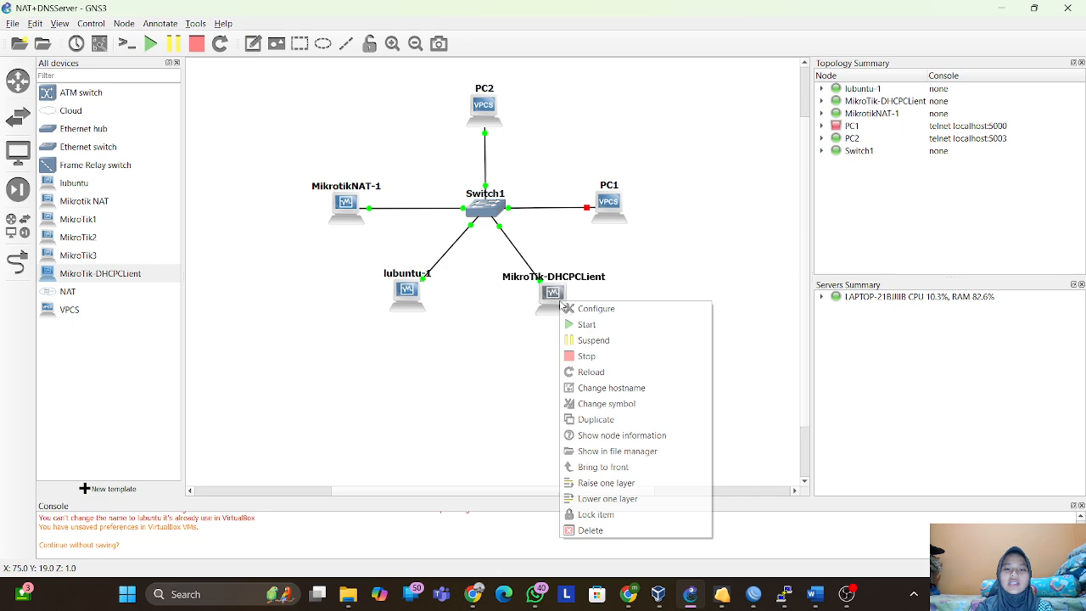
{"action": "left_click", "coordinate": [605, 389]}
{"action": "left_click", "coordinate": [578, 294]}
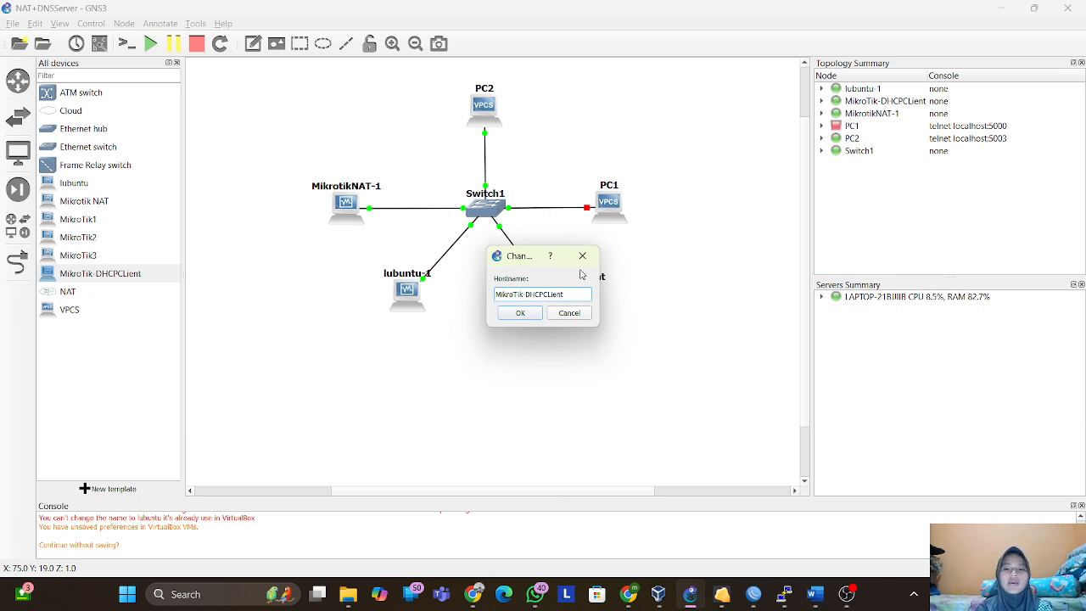
{"action": "left_click", "coordinate": [582, 256]}
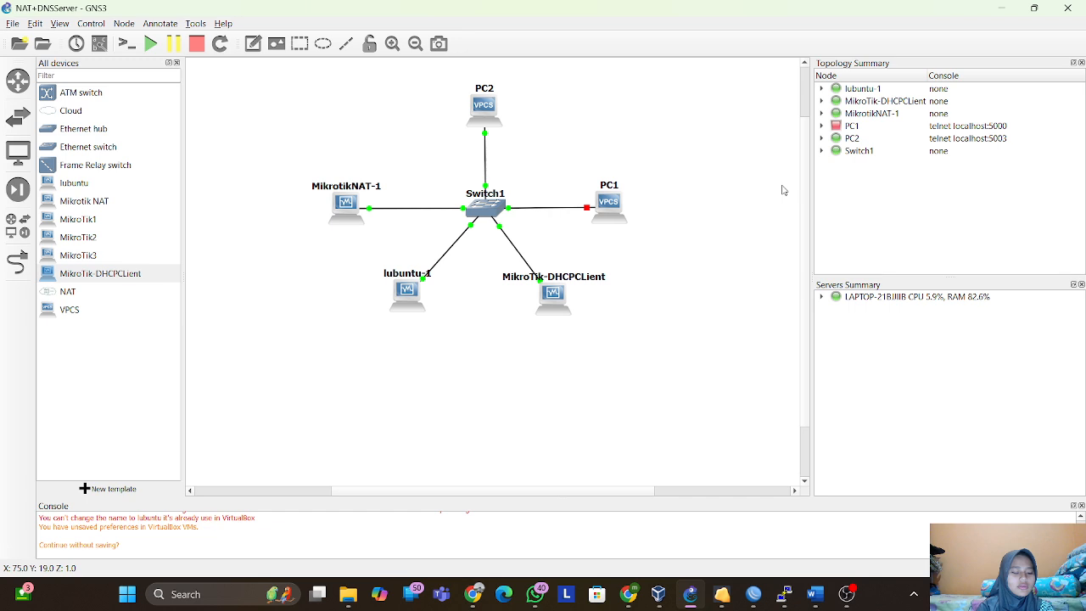
Switch to the MikroTik NAT router's WinBox session and view its configured DHCP servers.
{"action": "left_click", "coordinate": [752, 596]}
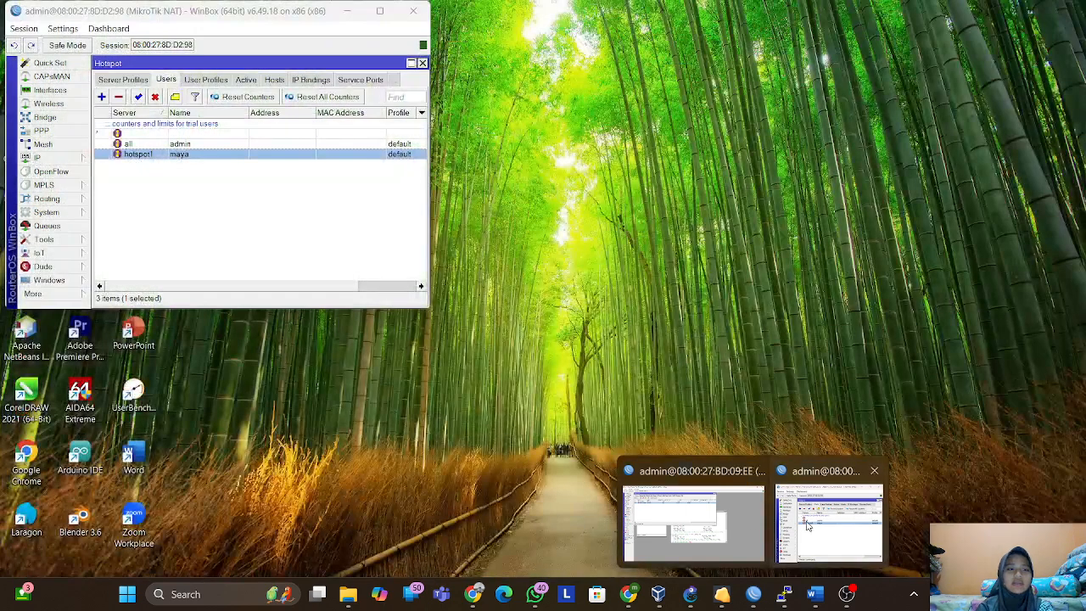
{"action": "left_click", "coordinate": [807, 526]}
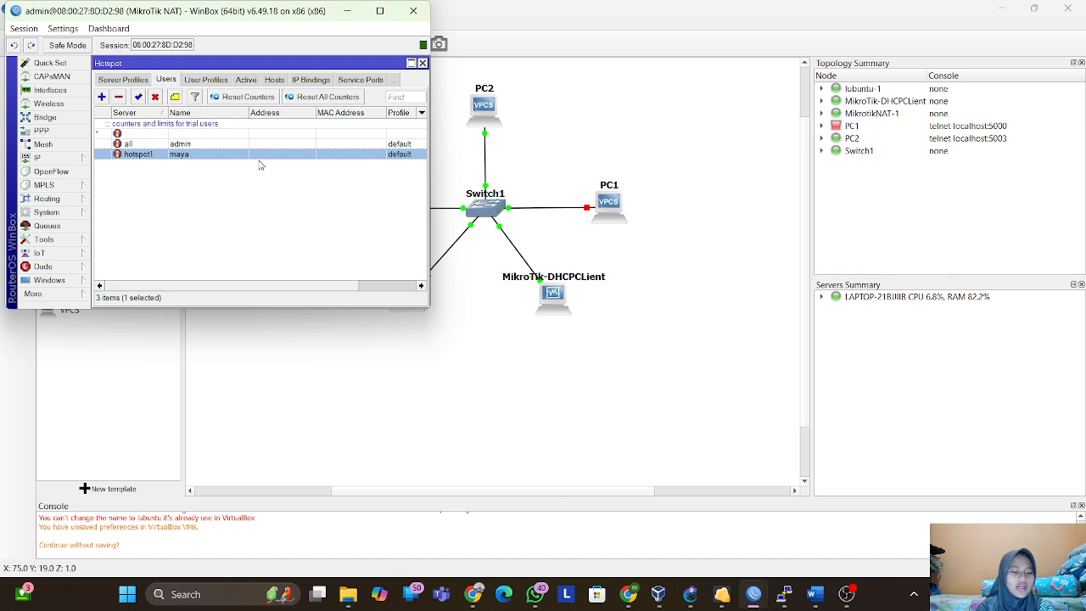
{"action": "left_click", "coordinate": [38, 158]}
{"action": "left_click", "coordinate": [119, 227]}
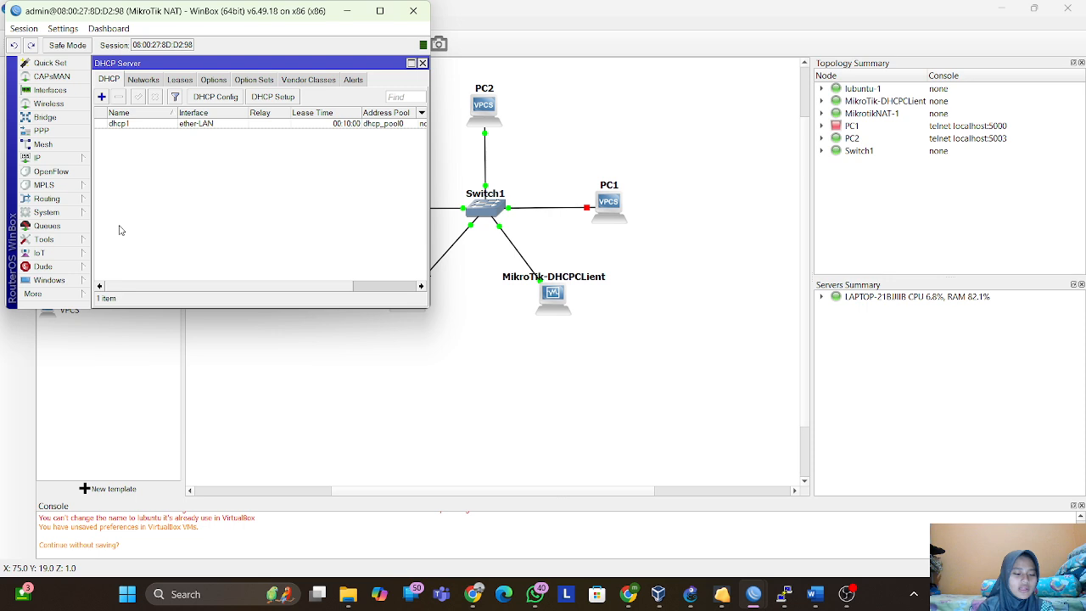
Start the DHCP server setup with ether-LAN as the server interface, and cancel it without completing it.
{"action": "left_click", "coordinate": [273, 96]}
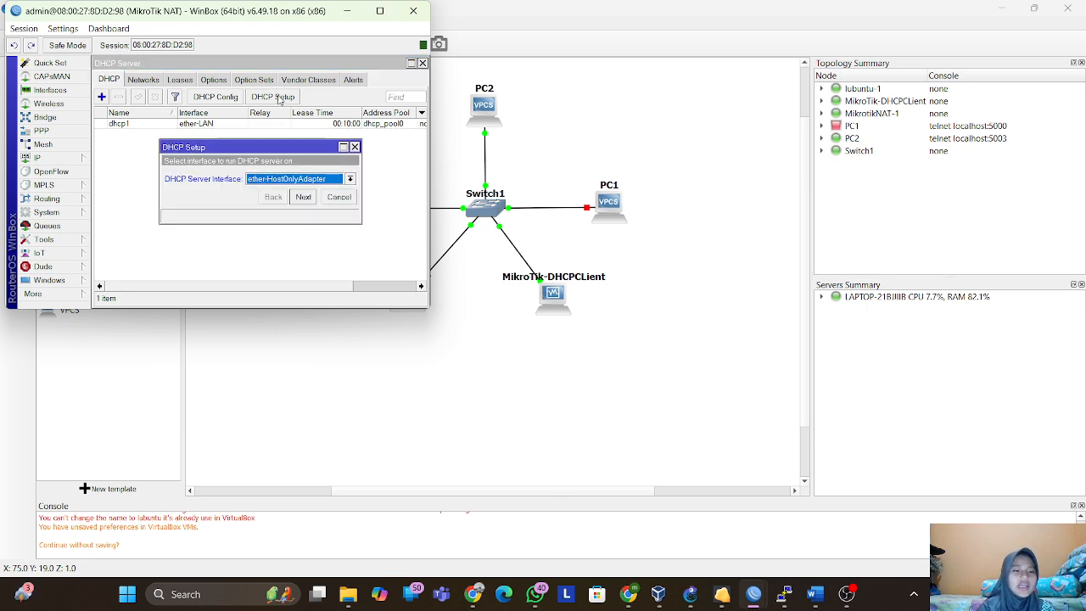
{"action": "left_click", "coordinate": [286, 180]}
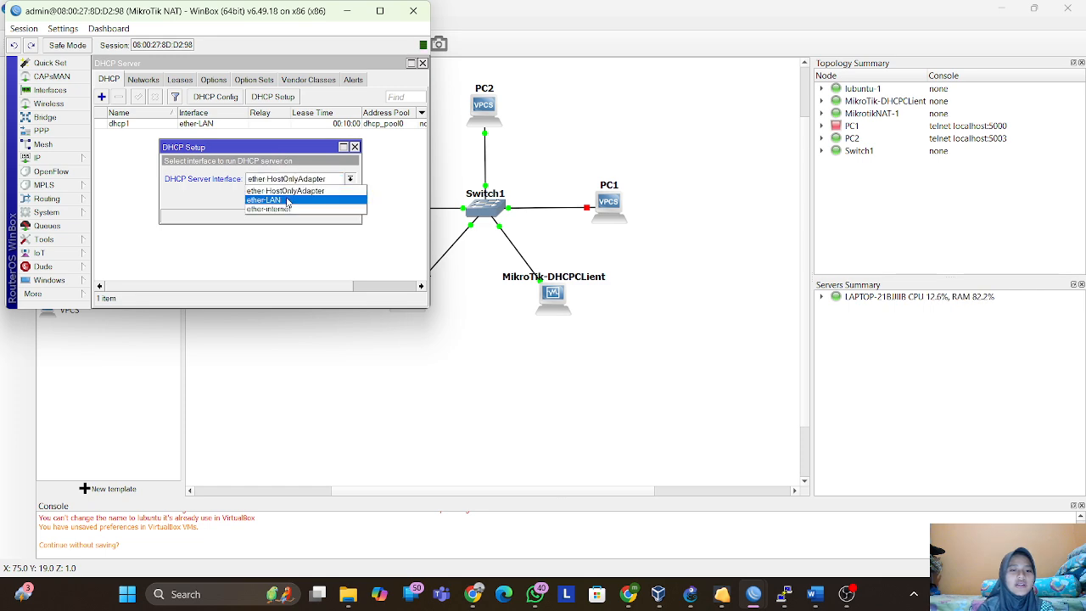
{"action": "left_click", "coordinate": [288, 200]}
{"action": "left_click", "coordinate": [354, 148]}
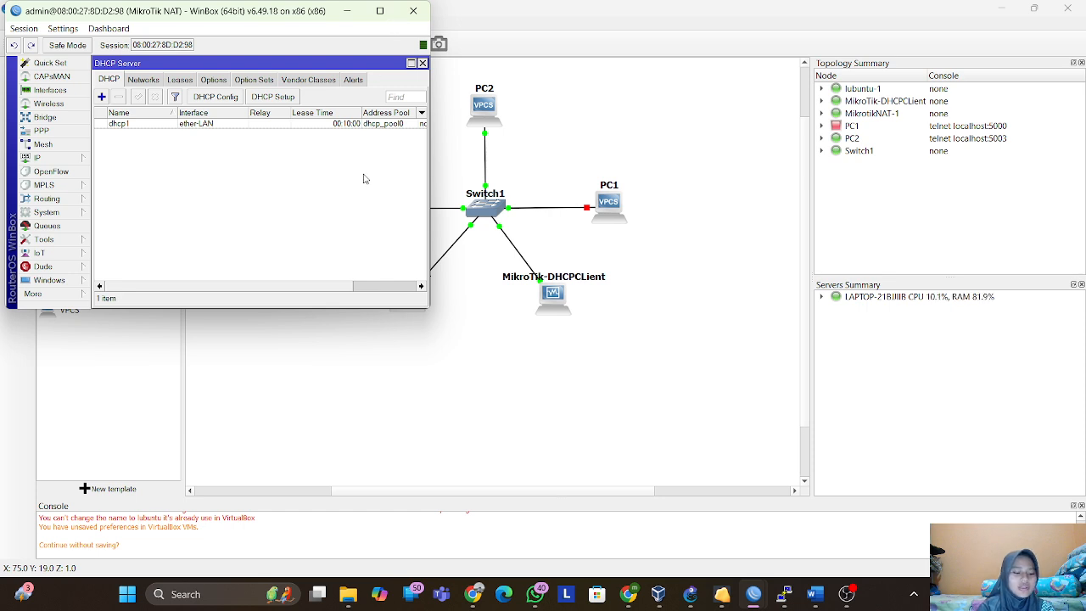
{"action": "left_click", "coordinate": [64, 293]}
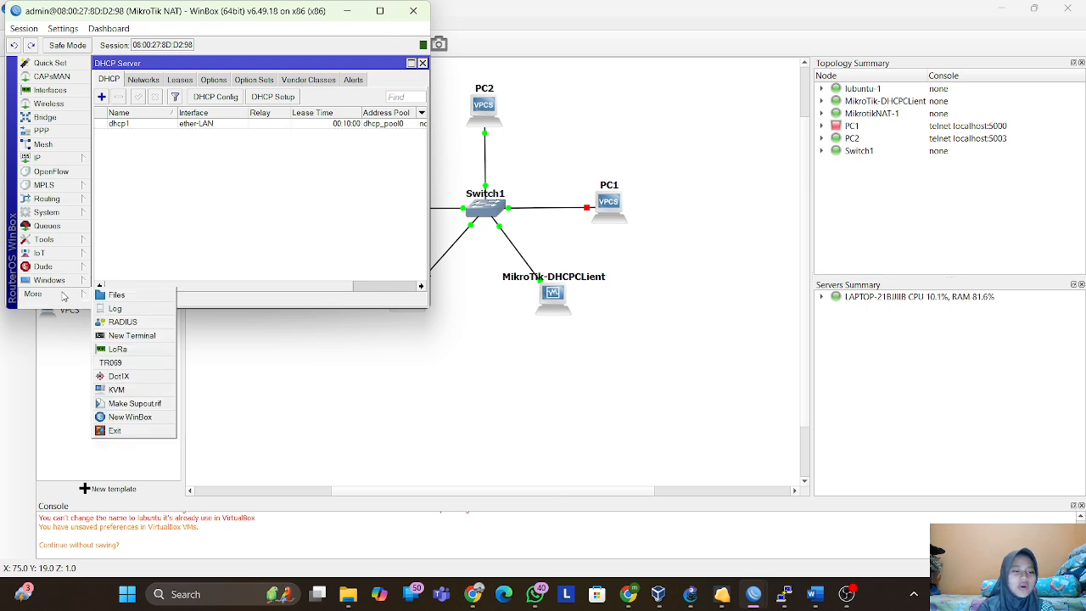
{"action": "left_click", "coordinate": [437, 470]}
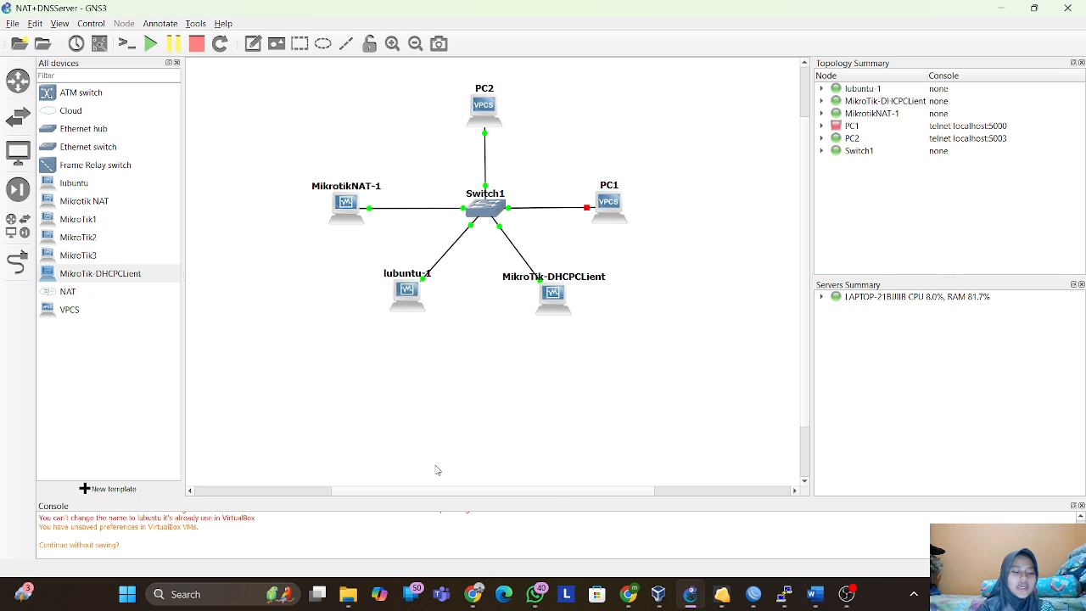
Switch to the DHCP client router's WinBox session and view the general settings of the ether-LAN interface.
{"action": "mouse_move", "coordinate": [752, 594]}
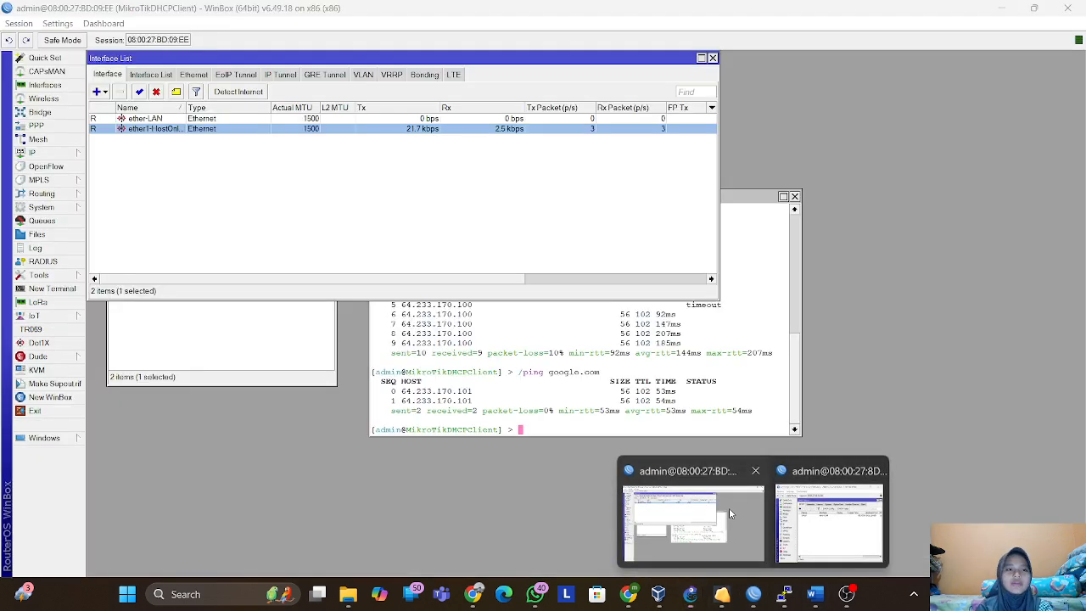
{"action": "left_click", "coordinate": [729, 508]}
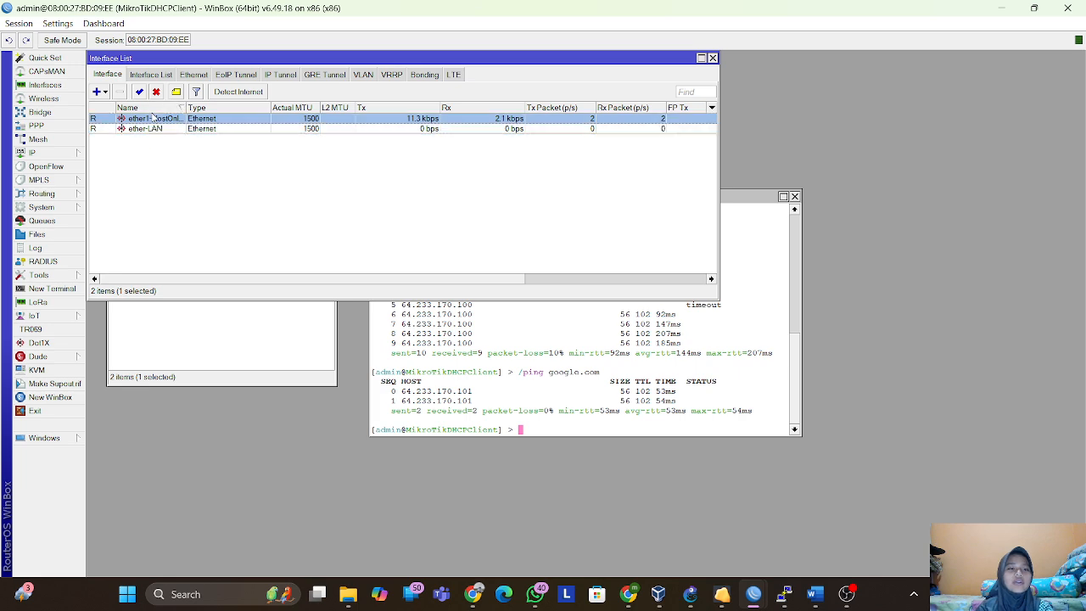
{"action": "left_click", "coordinate": [158, 129]}
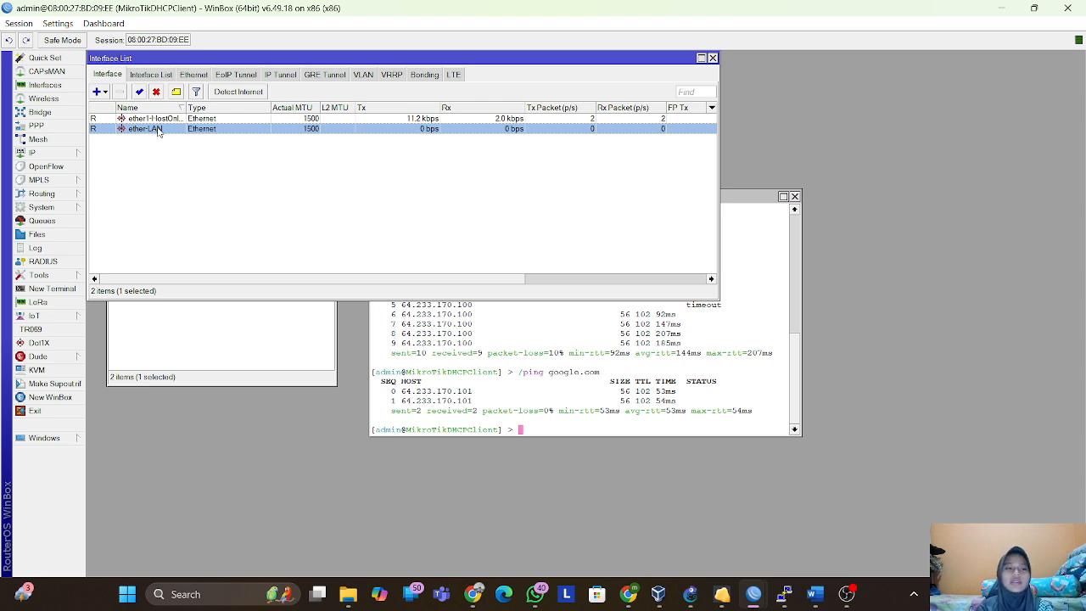
{"action": "double_click", "coordinate": [158, 129]}
{"action": "left_click", "coordinate": [267, 91]}
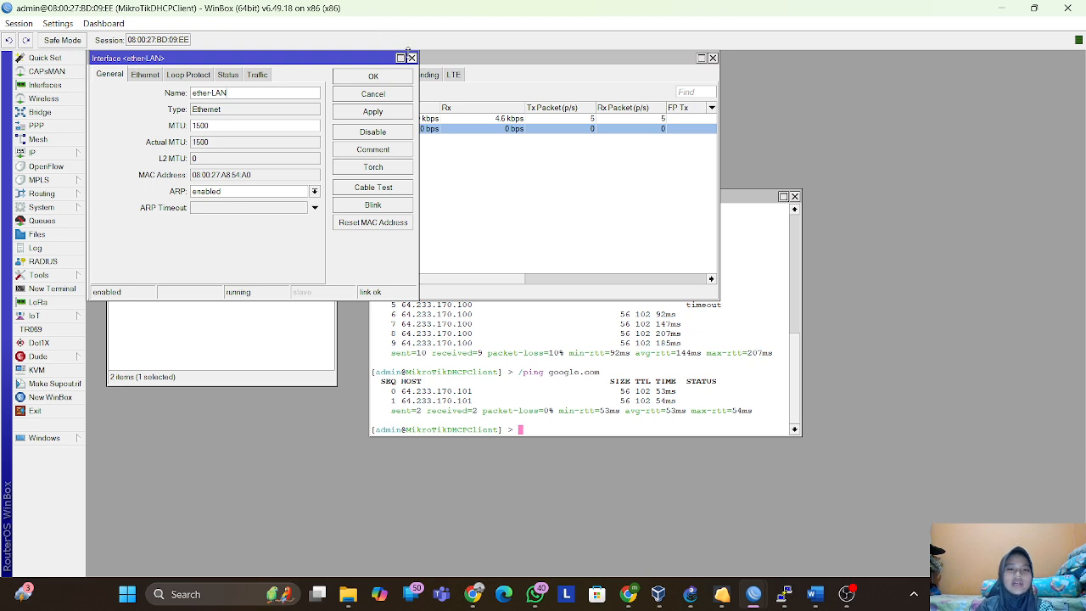
{"action": "left_click", "coordinate": [412, 57]}
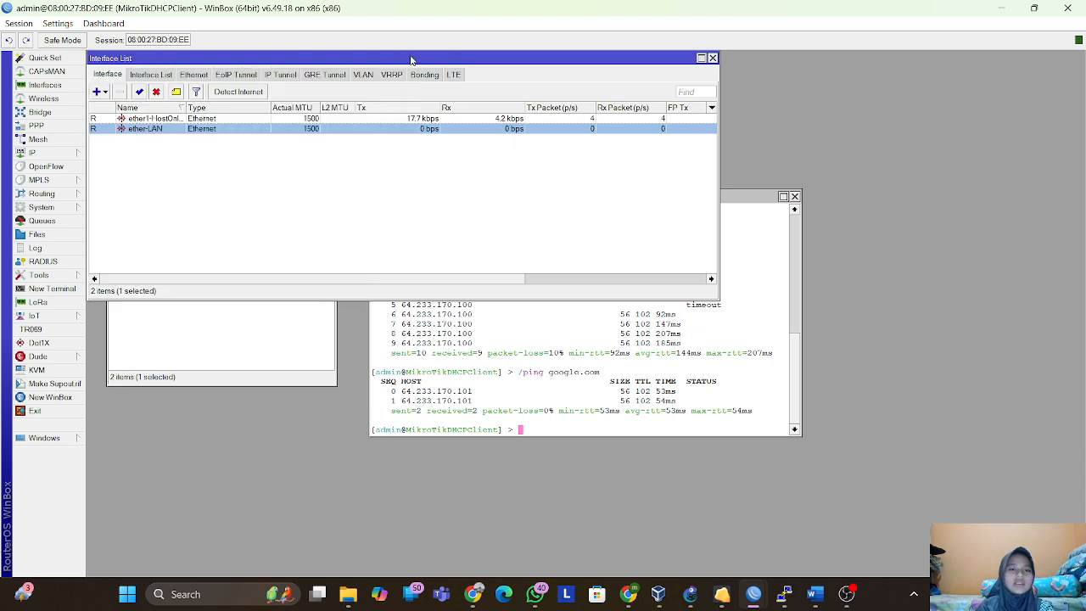
Open the DHCP client list, start a new DHCP client on ether-LAN, and discard it without saving.
{"action": "left_click", "coordinate": [61, 155]}
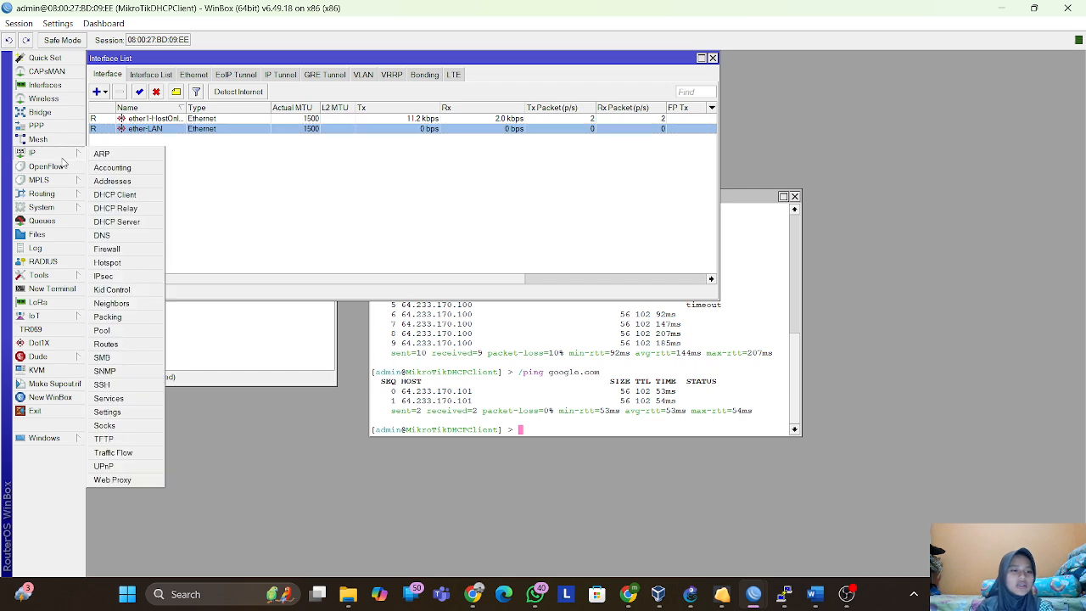
{"action": "left_click", "coordinate": [135, 199]}
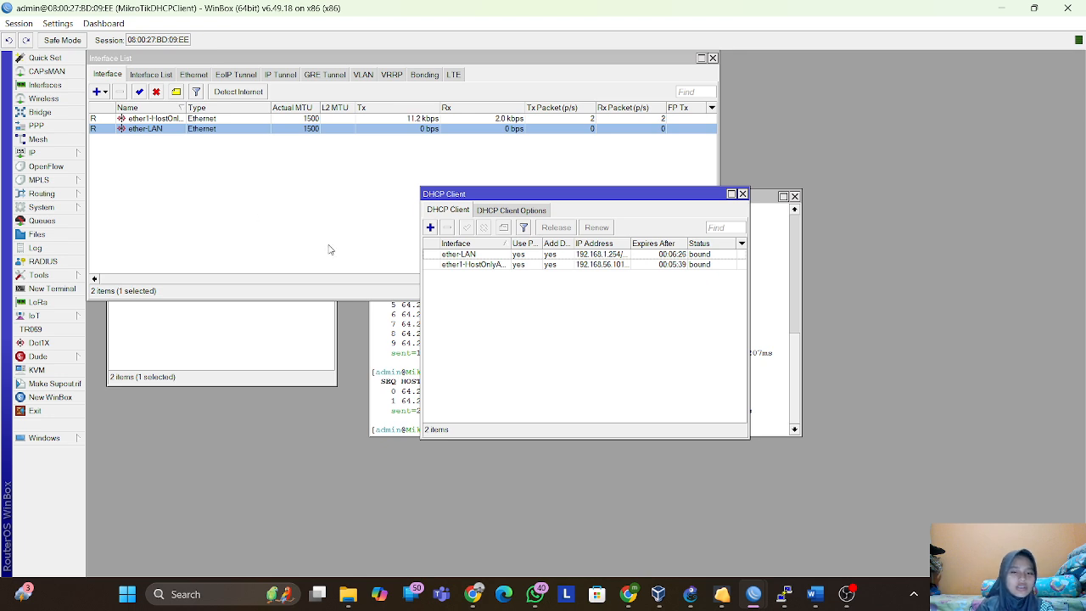
{"action": "left_click", "coordinate": [431, 227]}
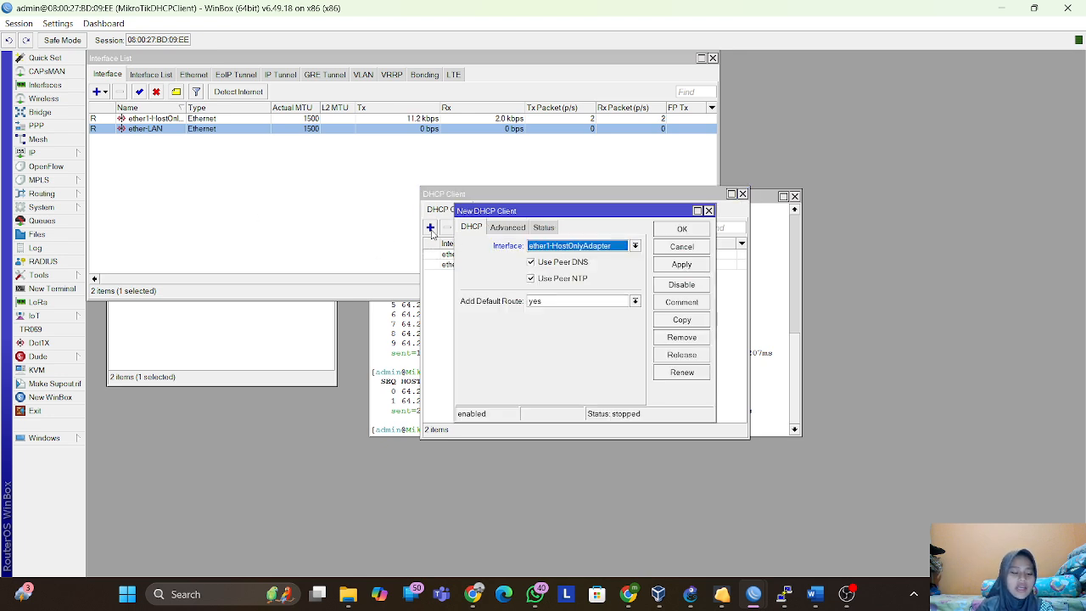
{"action": "left_click", "coordinate": [612, 247]}
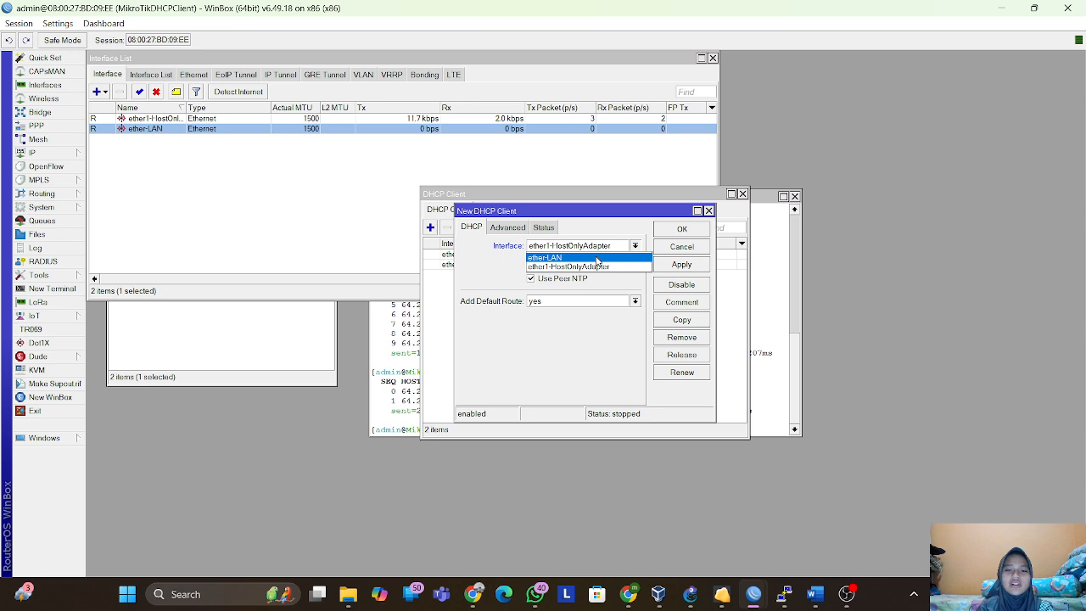
{"action": "left_click", "coordinate": [598, 259]}
{"action": "left_click", "coordinate": [709, 211]}
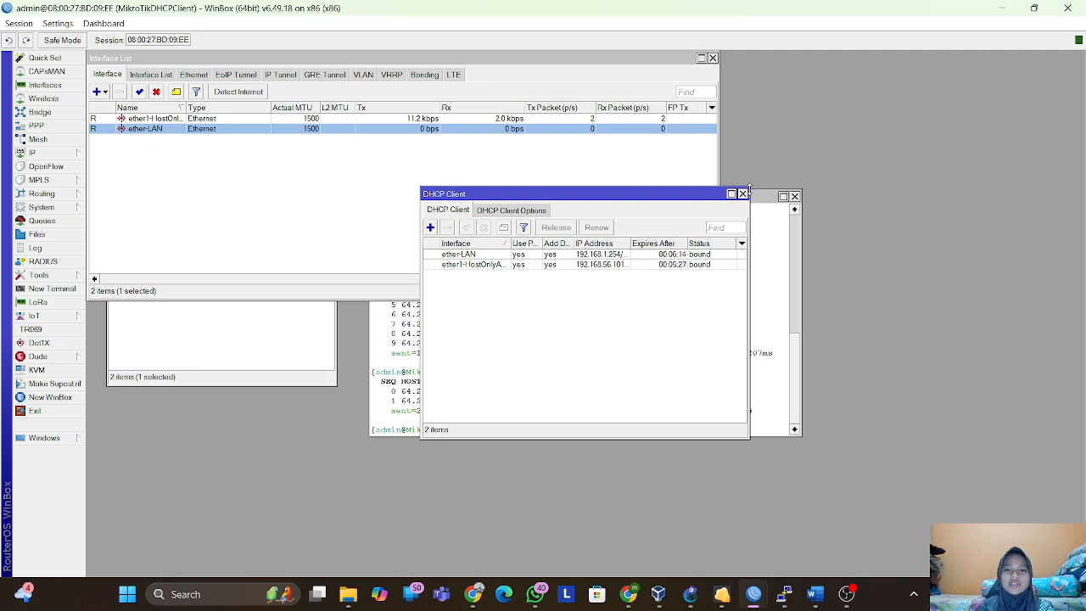
{"action": "left_click", "coordinate": [742, 194]}
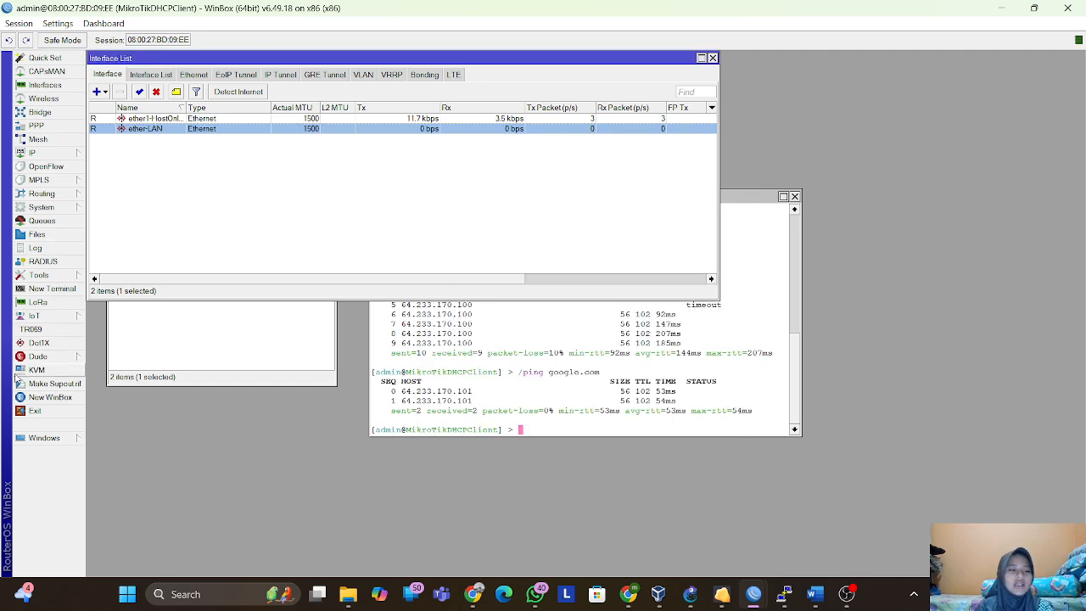
Ping google.com from a new terminal on the DHCP client router, skipping the password change, and stop the ping.
{"action": "left_click", "coordinate": [38, 288]}
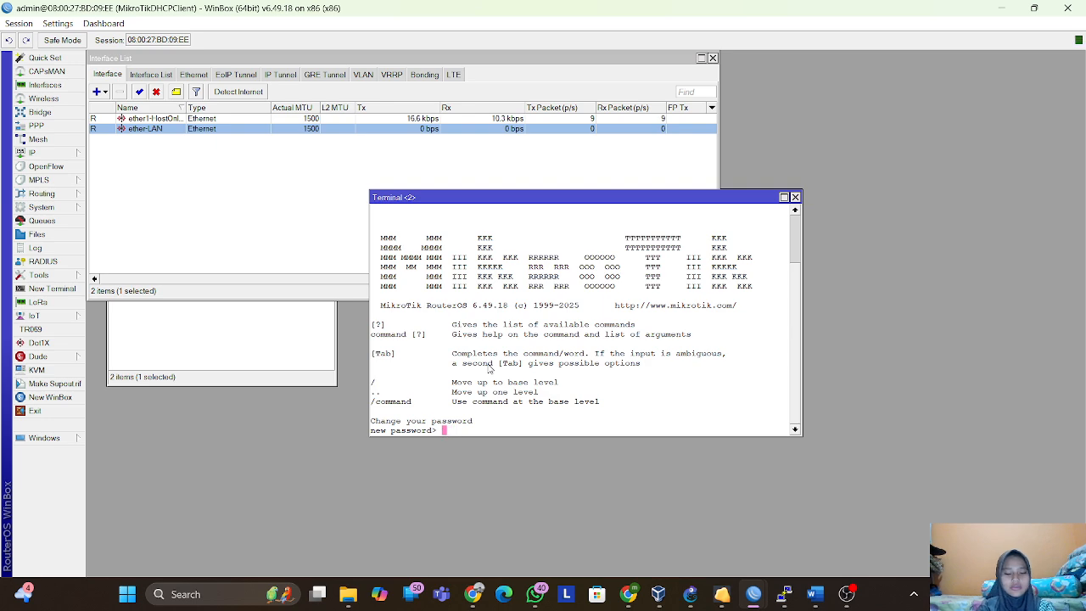
{"action": "key", "text": "Return"}
{"action": "type", "text": "pin"}
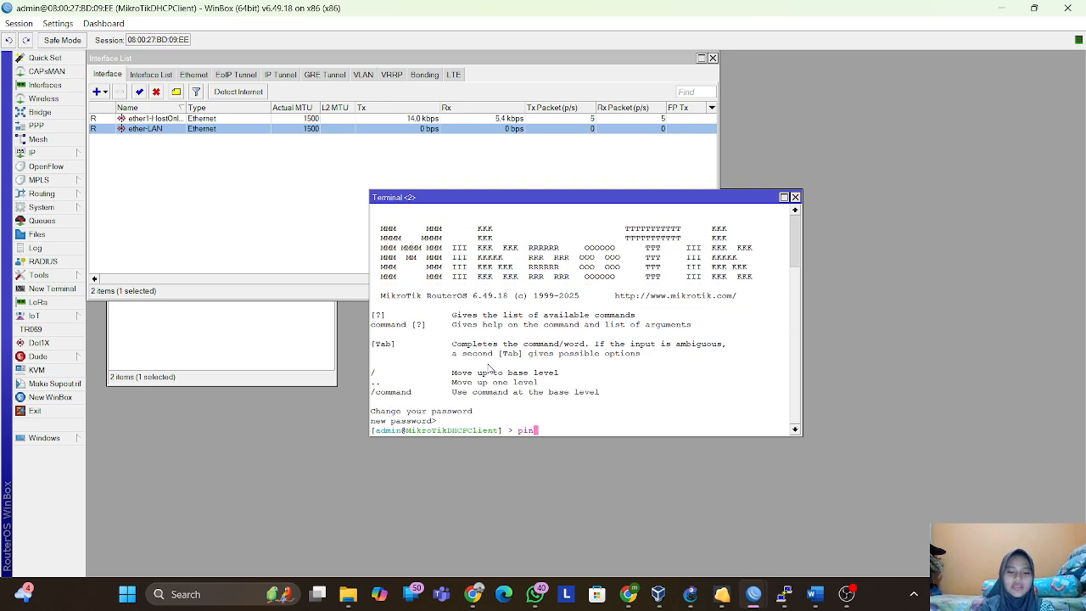
{"action": "type", "text": "g google"}
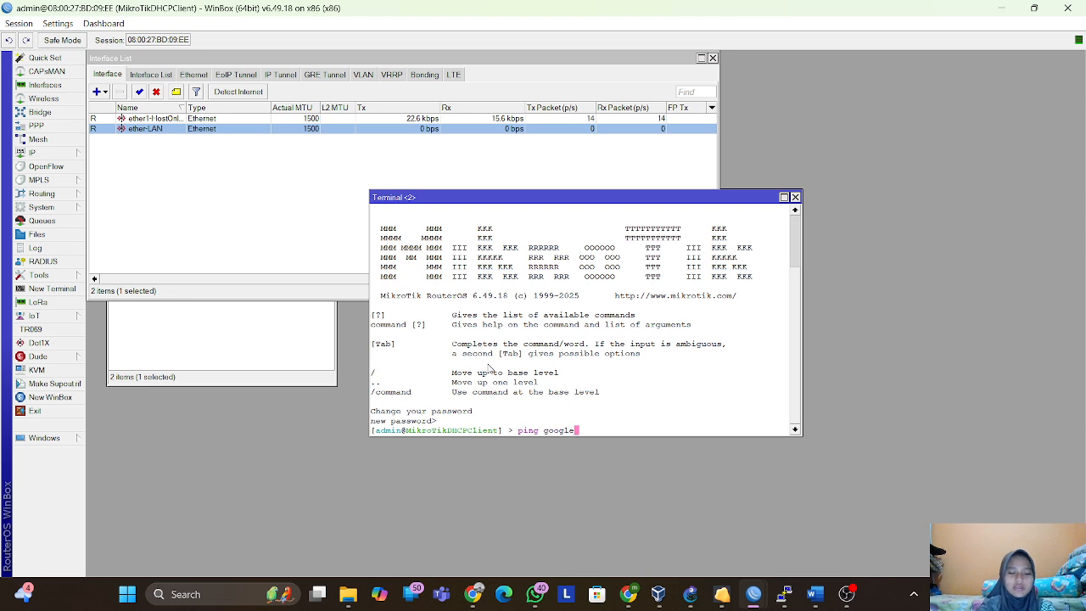
{"action": "type", "text": ".com"}
{"action": "key", "text": "Return"}
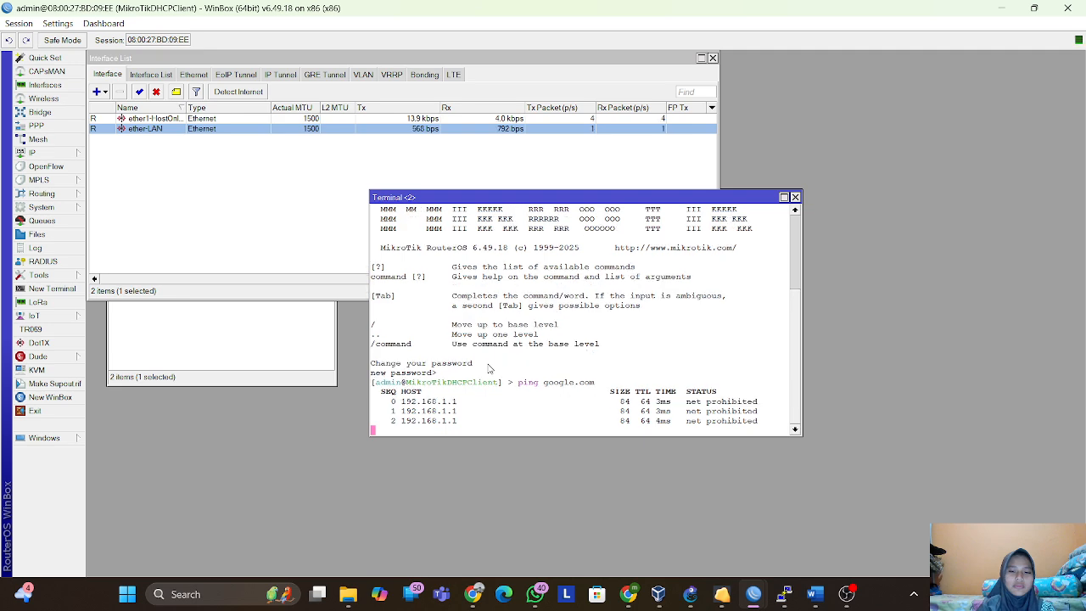
{"action": "key", "text": "ctrl+c"}
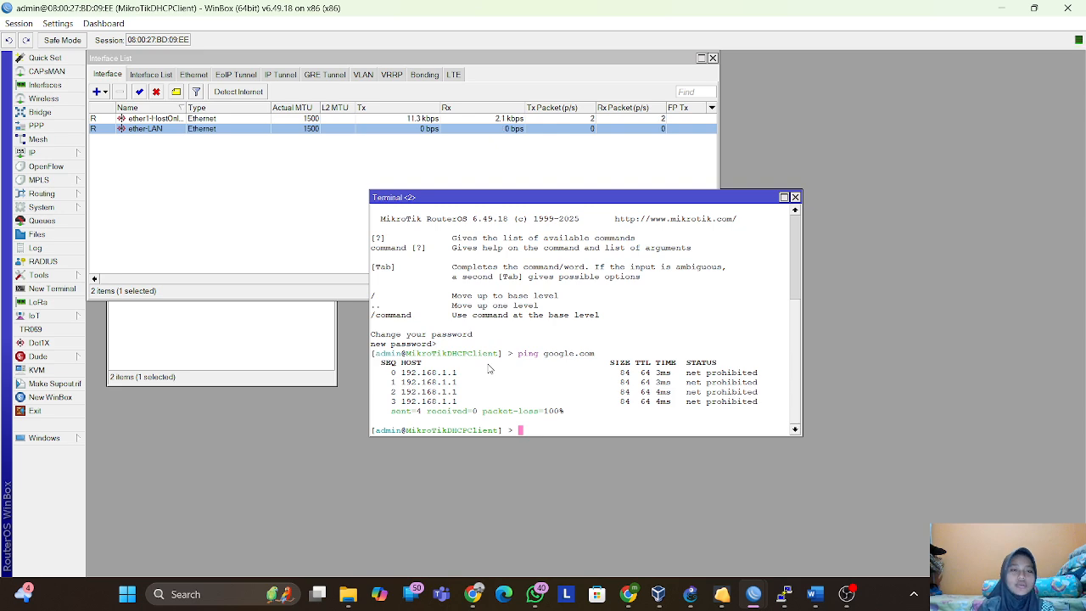
Switch to the MikroTik NAT router's WinBox session, ping google.com from a new terminal without changing the password, and stop the ping.
{"action": "left_click", "coordinate": [999, 10]}
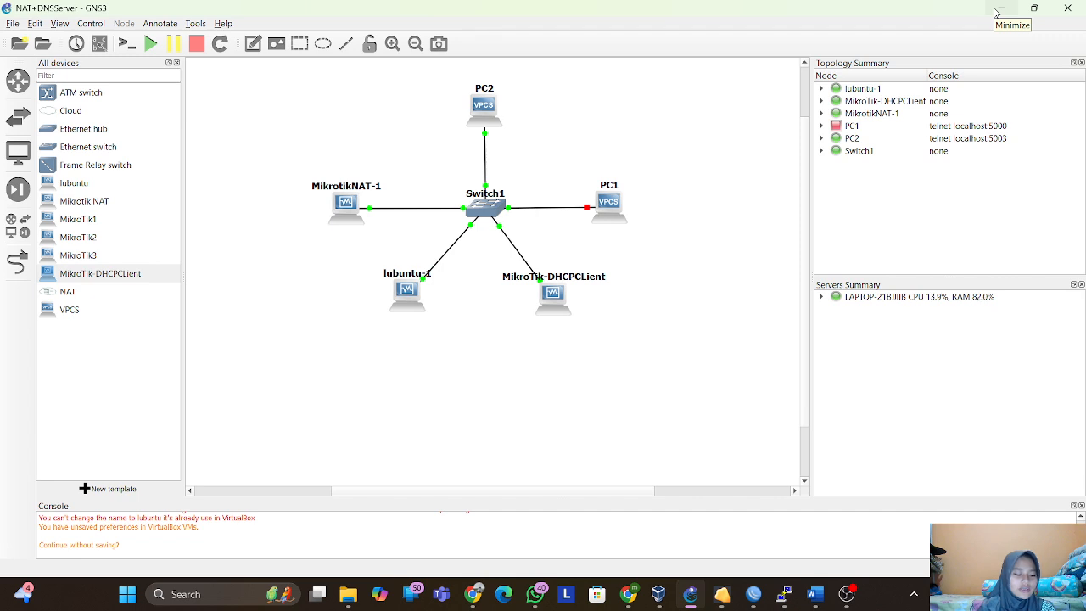
{"action": "left_click", "coordinate": [752, 594]}
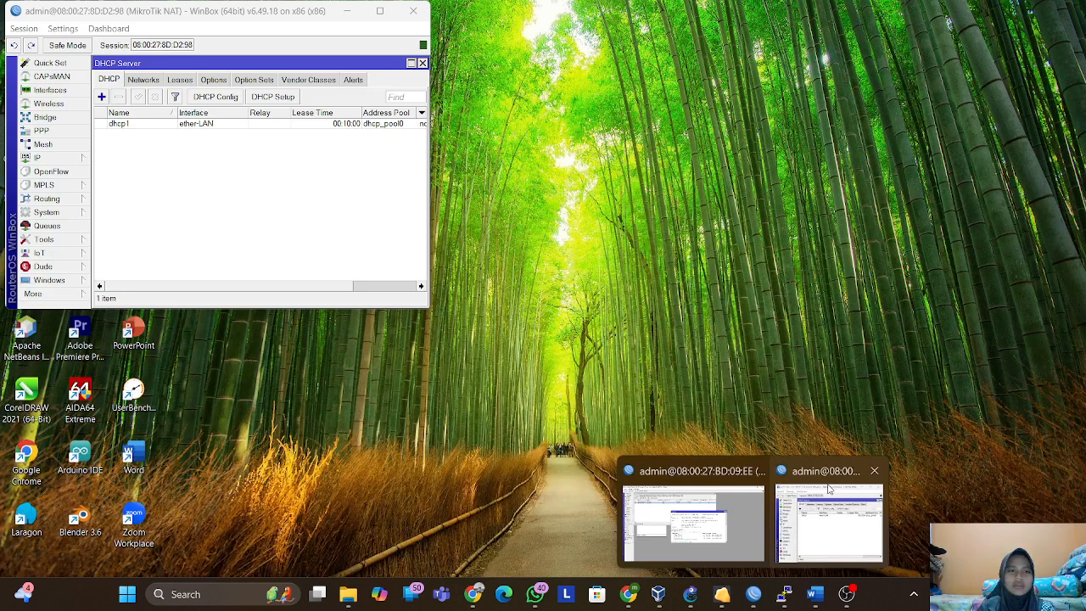
{"action": "left_click", "coordinate": [829, 490]}
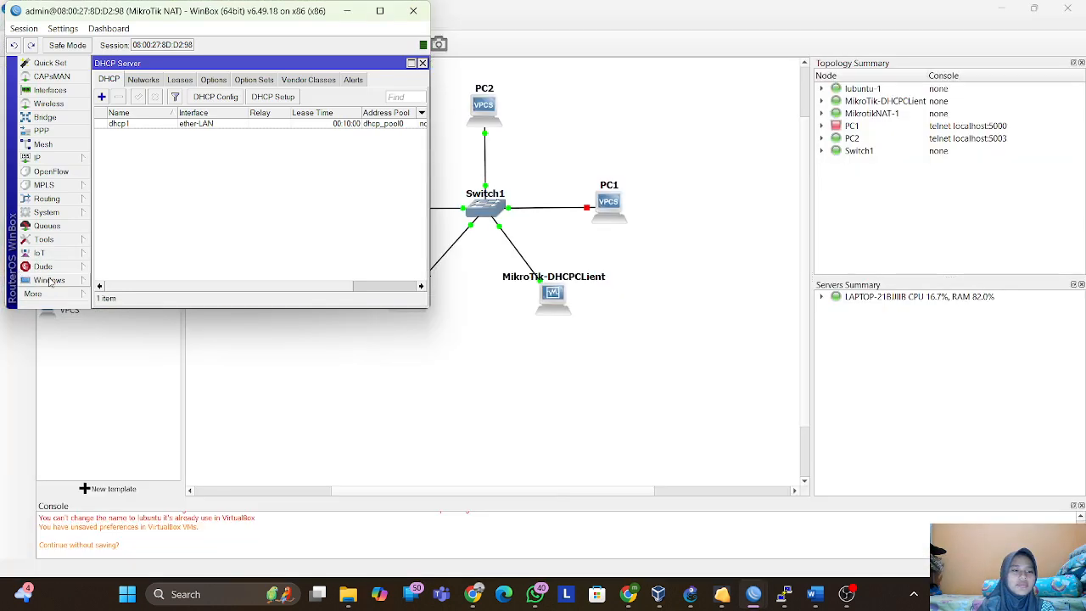
{"action": "left_click", "coordinate": [59, 294]}
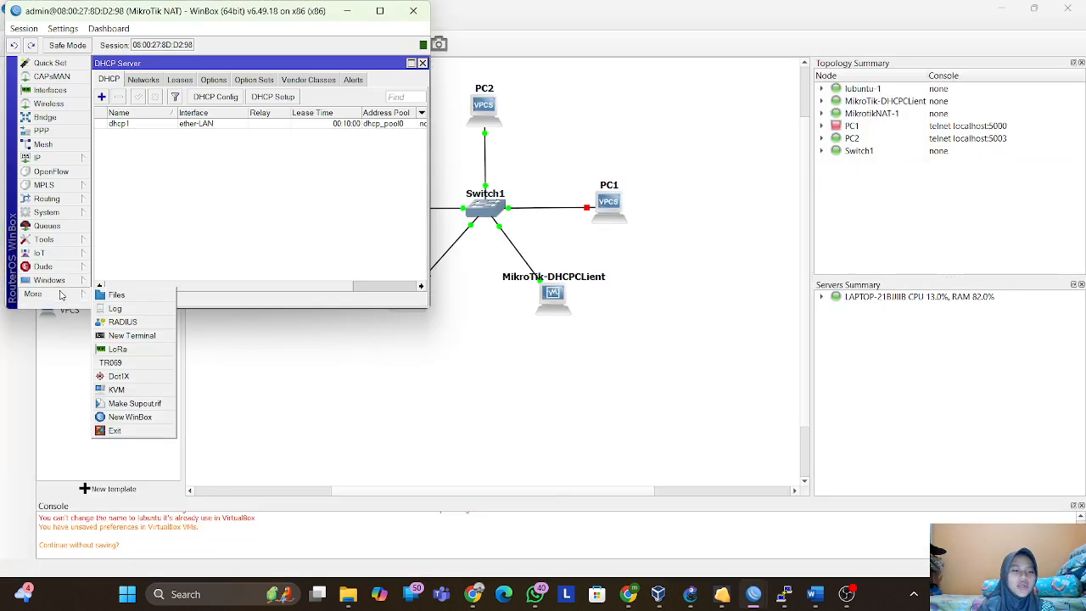
{"action": "left_click", "coordinate": [129, 336]}
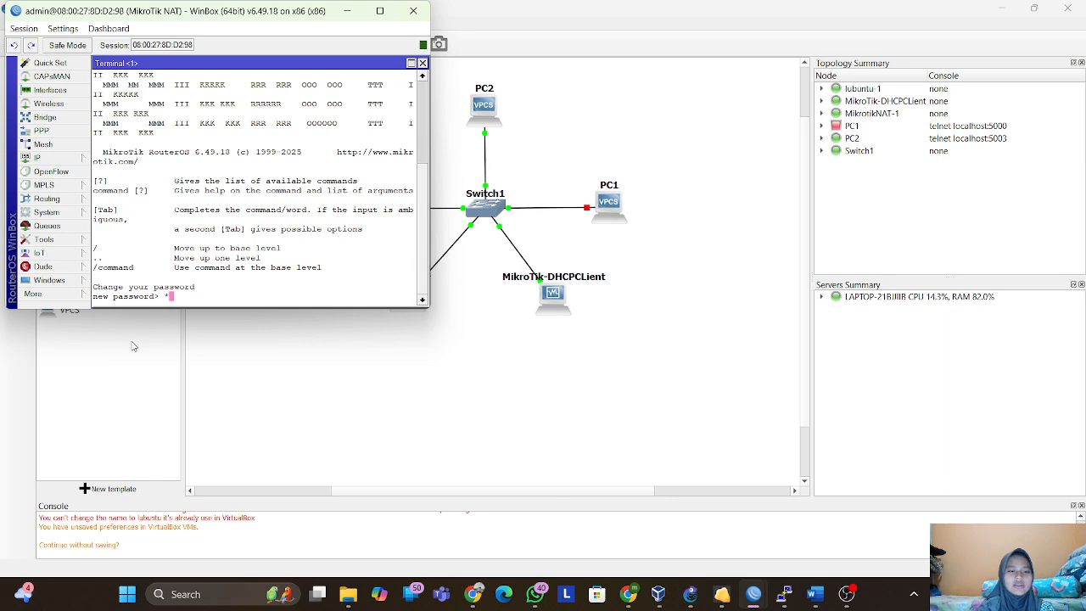
{"action": "key", "text": "Return"}
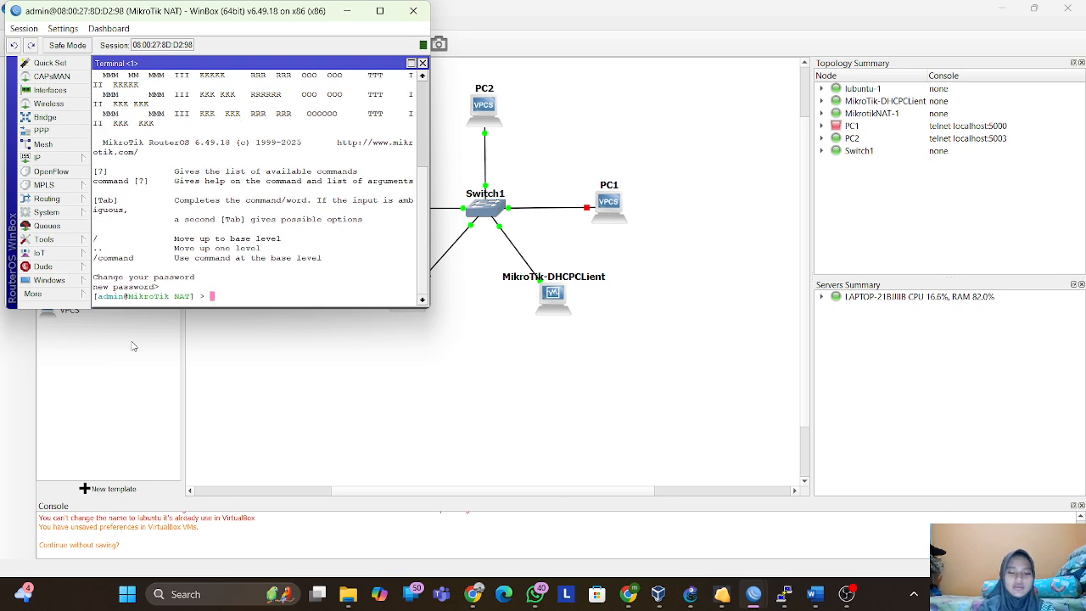
{"action": "type", "text": "ping goog"}
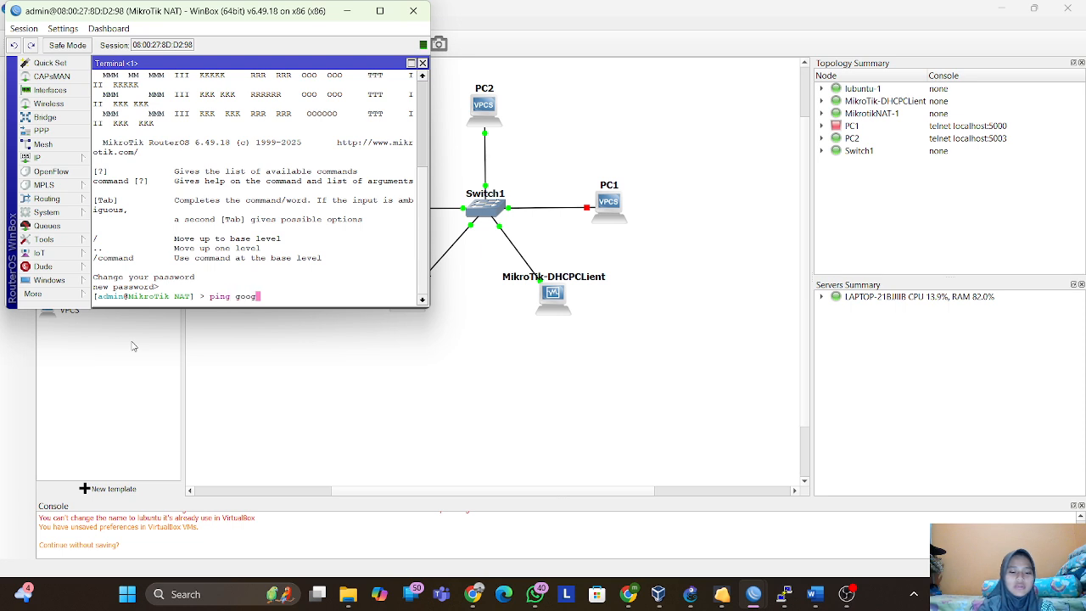
{"action": "type", "text": "le.com"}
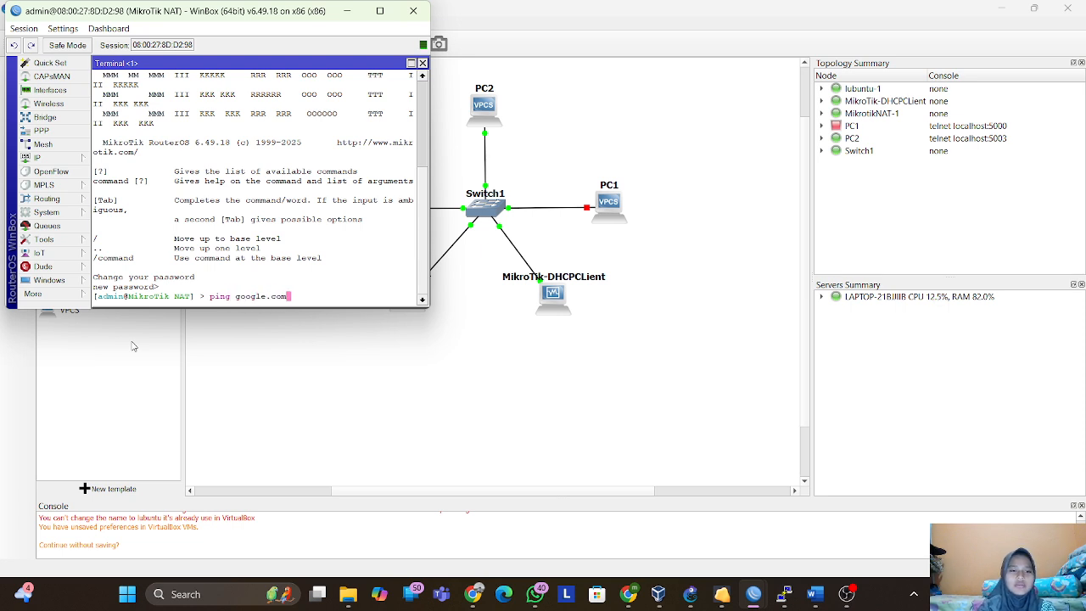
{"action": "key", "text": "Return"}
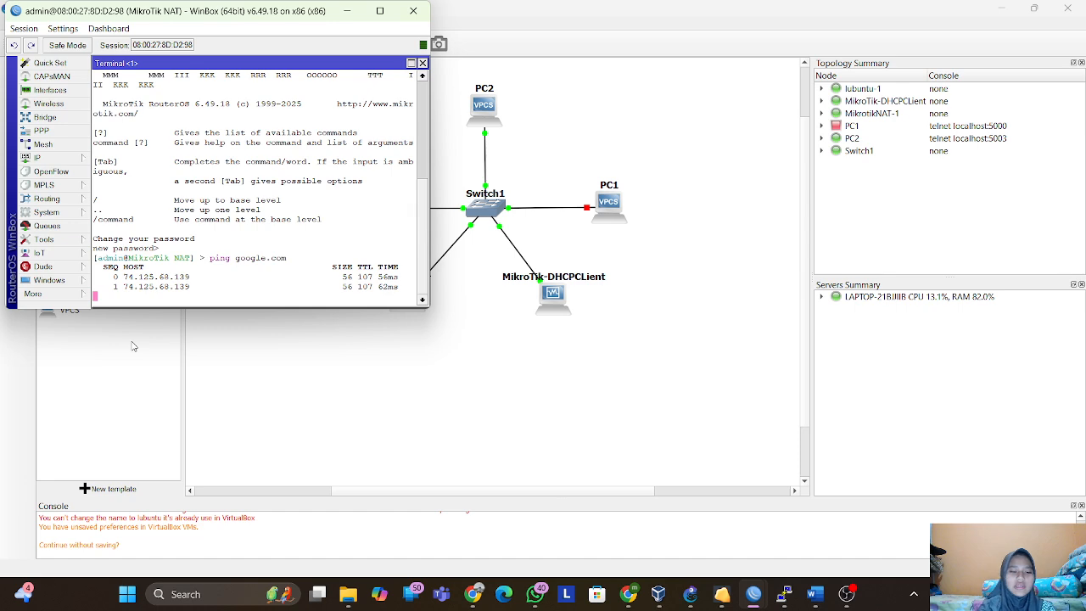
{"action": "key", "text": "ctrl+c"}
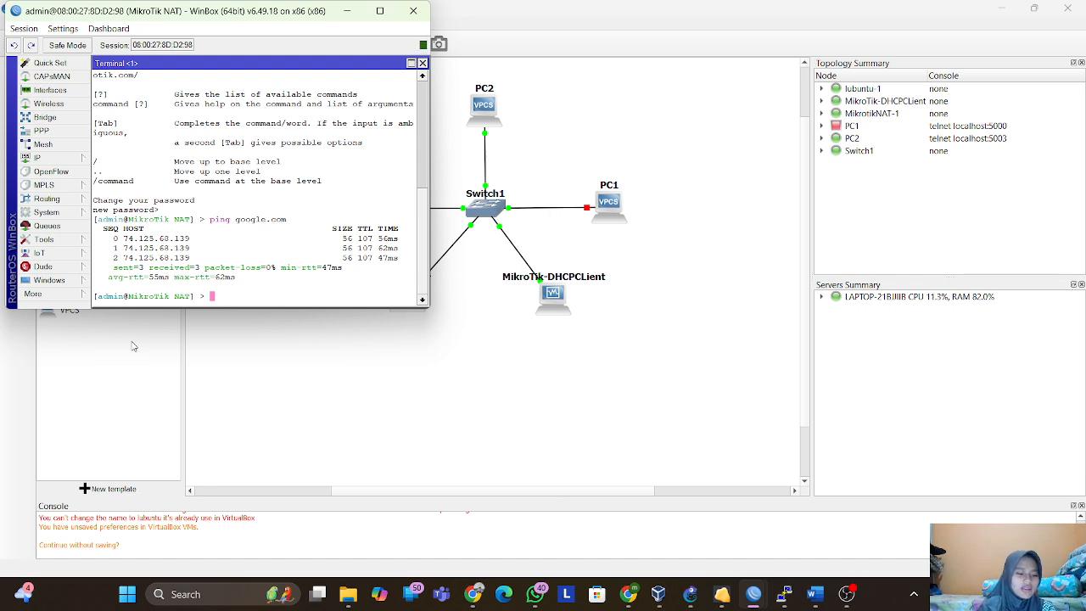
View the lubuntu-1 virtual machine's YouTube page in VirtualBox, and return to the GNS3 topology to inspect the lubuntu-1 node.
{"action": "left_click", "coordinate": [347, 11]}
{"action": "mouse_move", "coordinate": [721, 594]}
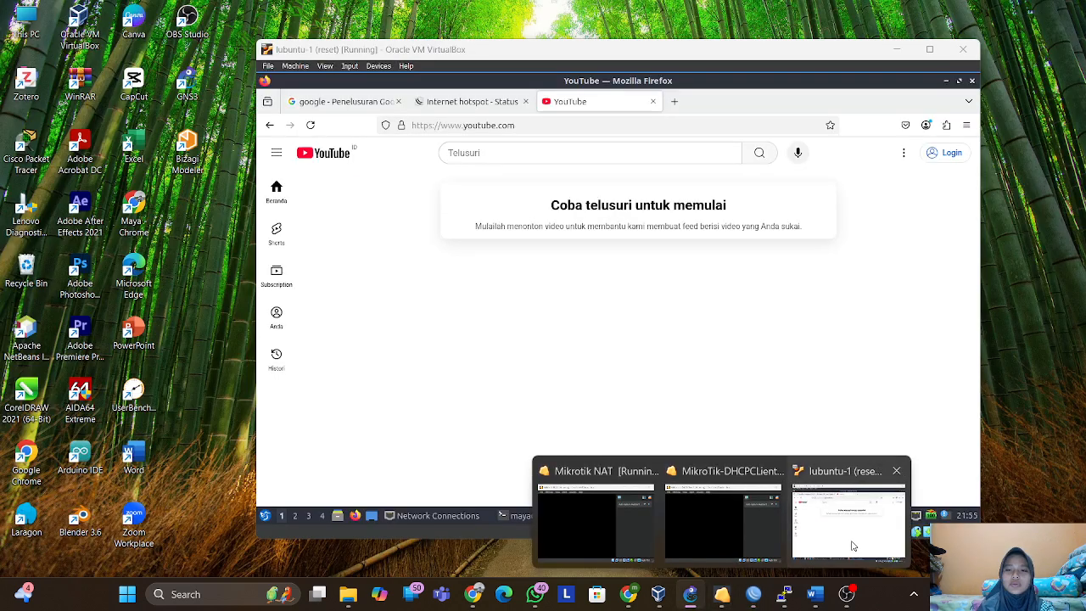
{"action": "left_click", "coordinate": [851, 552]}
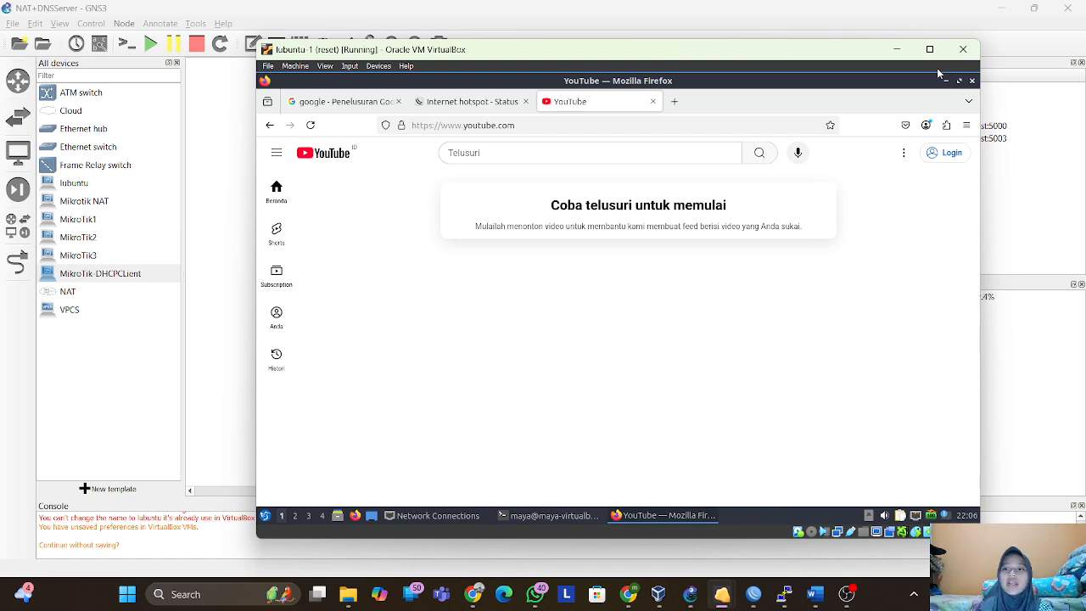
{"action": "left_click", "coordinate": [897, 49]}
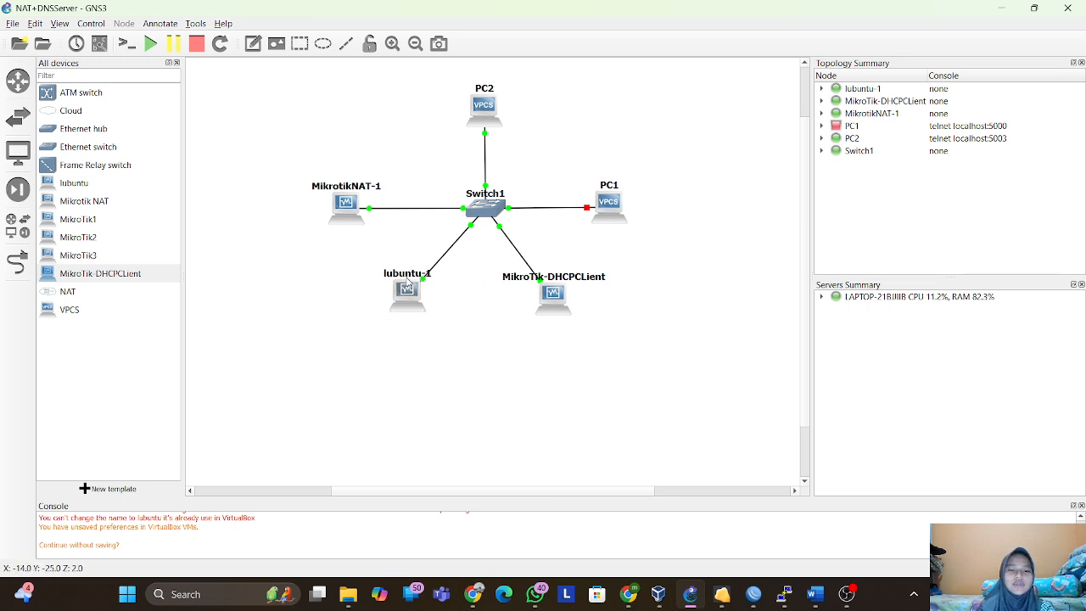
{"action": "mouse_move", "coordinate": [407, 293]}
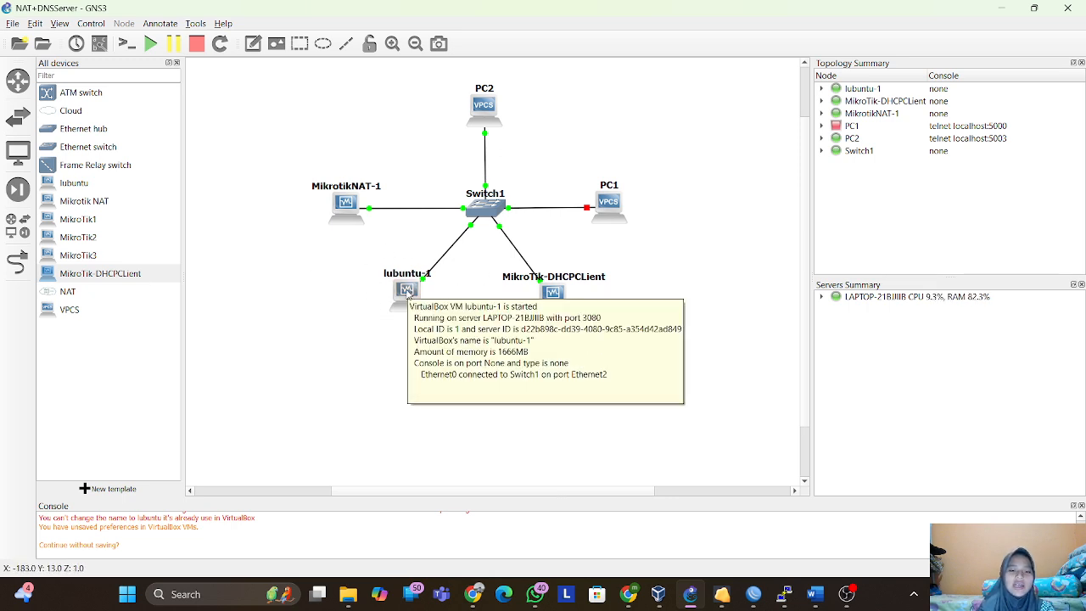
{"action": "right_click", "coordinate": [408, 293]}
{"action": "left_click", "coordinate": [247, 348]}
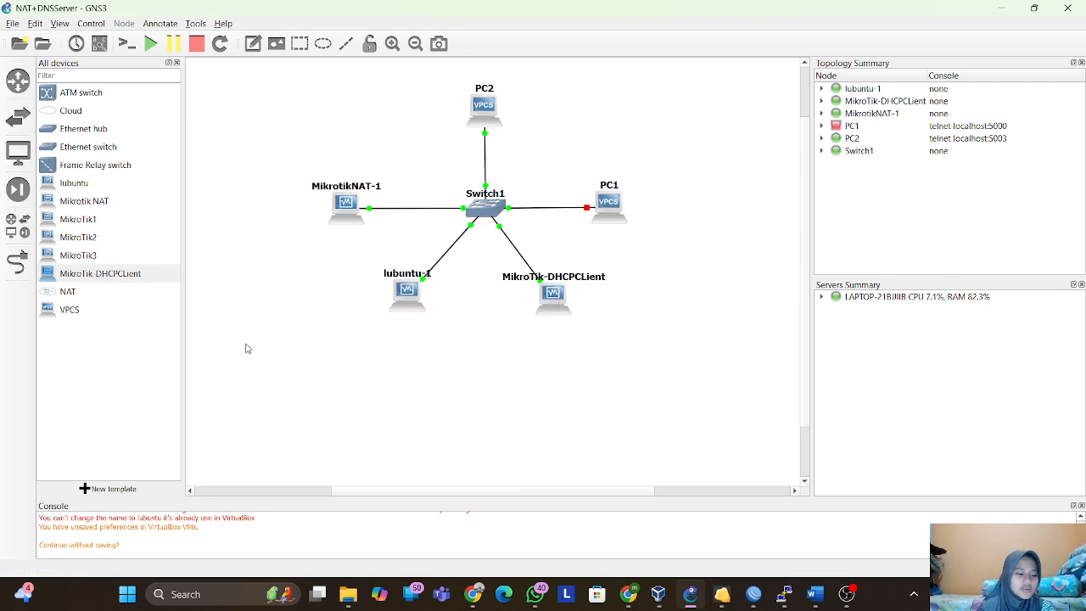
Open PC2's console and review its earlier ip dhcp -r, show and ping google.com commands.
{"action": "left_click", "coordinate": [58, 315]}
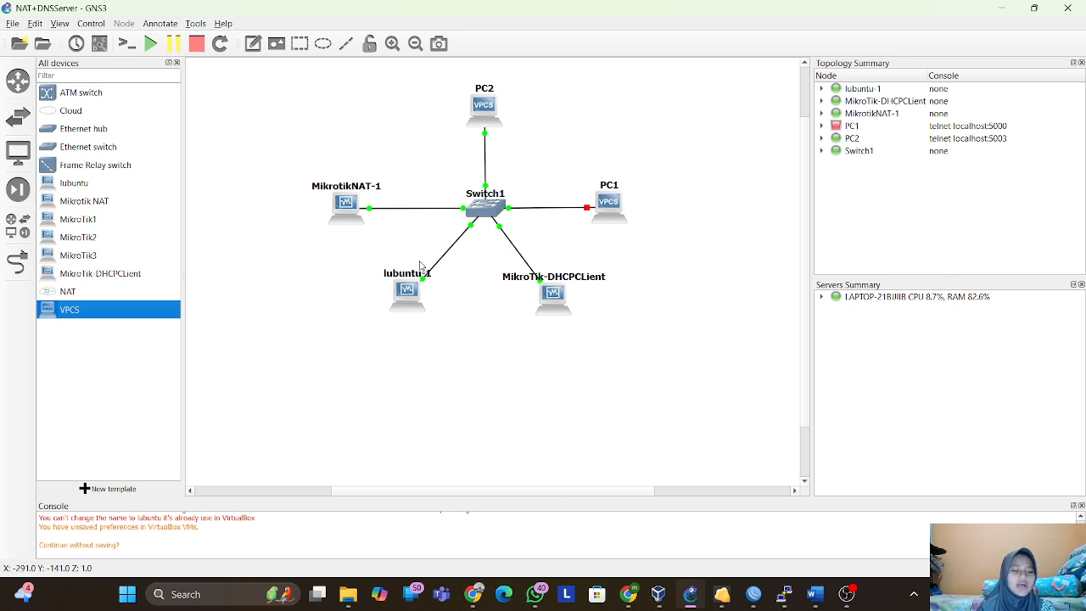
{"action": "left_click", "coordinate": [482, 110]}
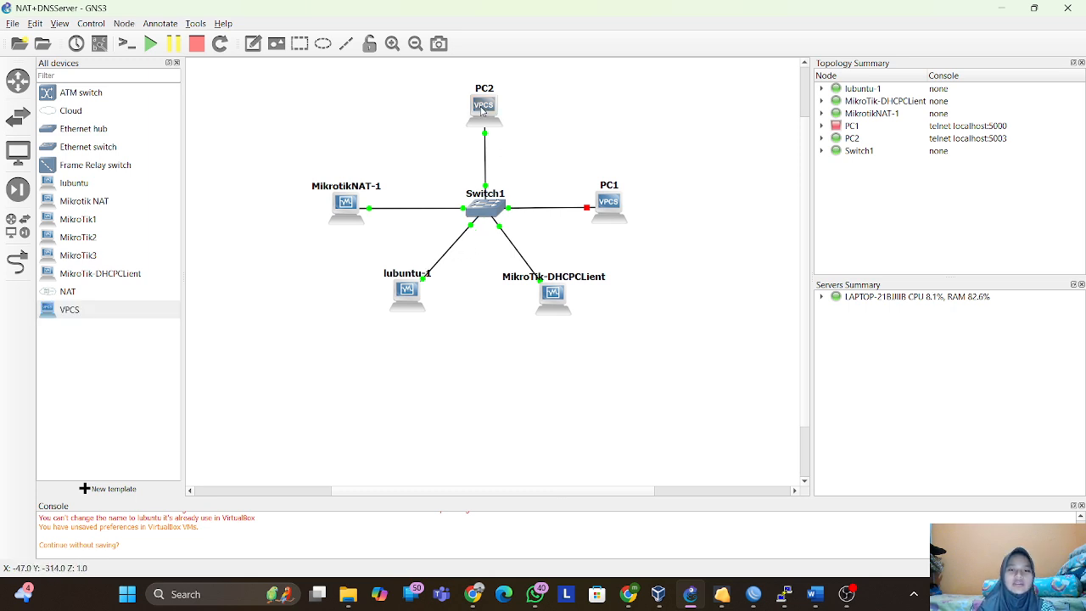
{"action": "right_click", "coordinate": [482, 110]}
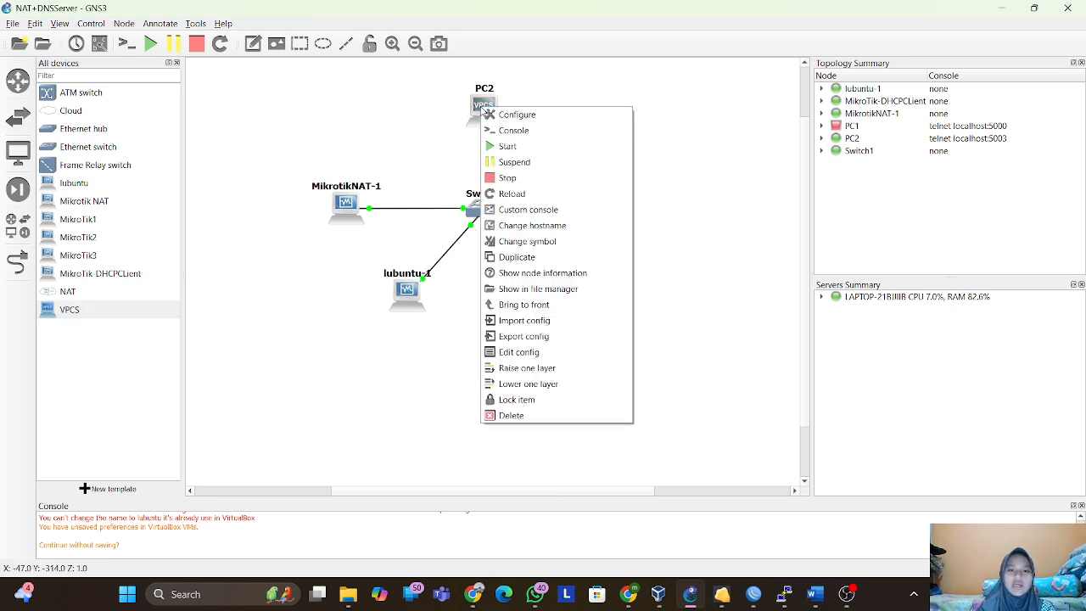
{"action": "left_click", "coordinate": [519, 135]}
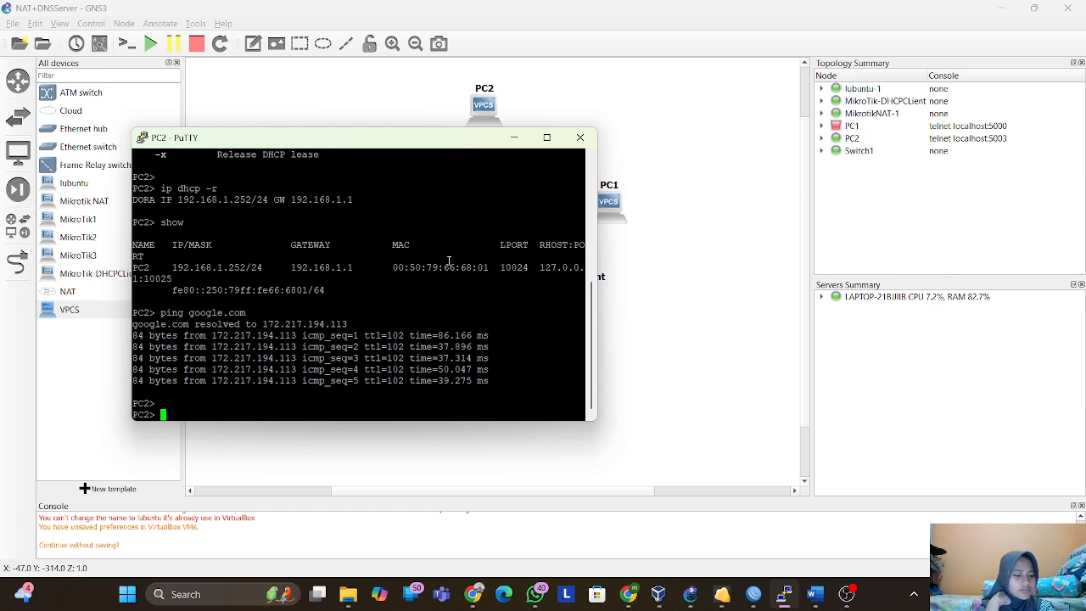
{"action": "scroll", "coordinate": [449, 260], "scroll_direction": "up", "scroll_amount": 8}
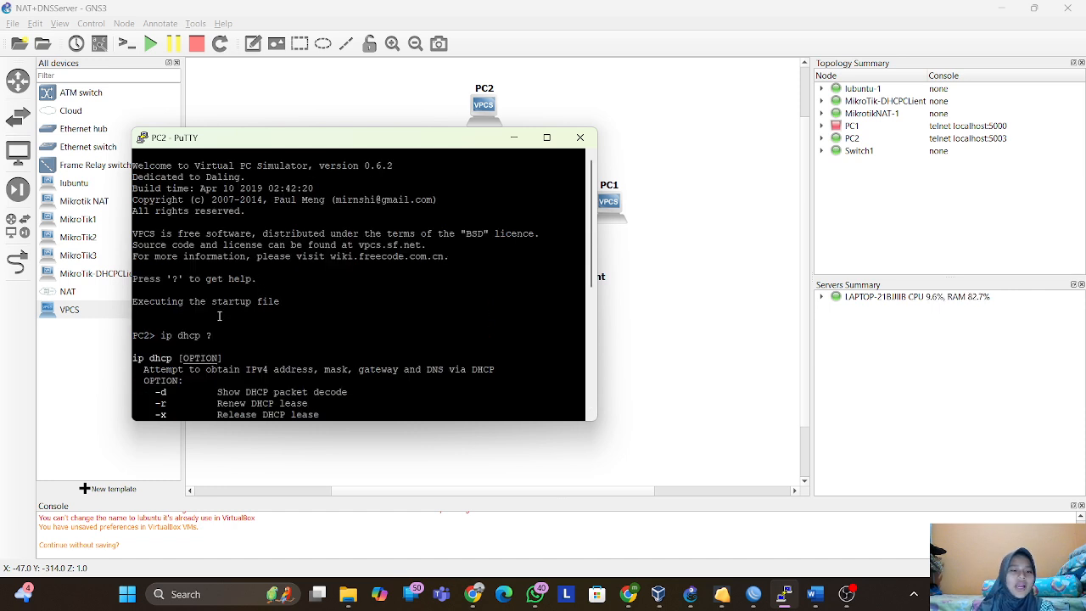
{"action": "scroll", "coordinate": [227, 337], "scroll_direction": "down", "scroll_amount": 8}
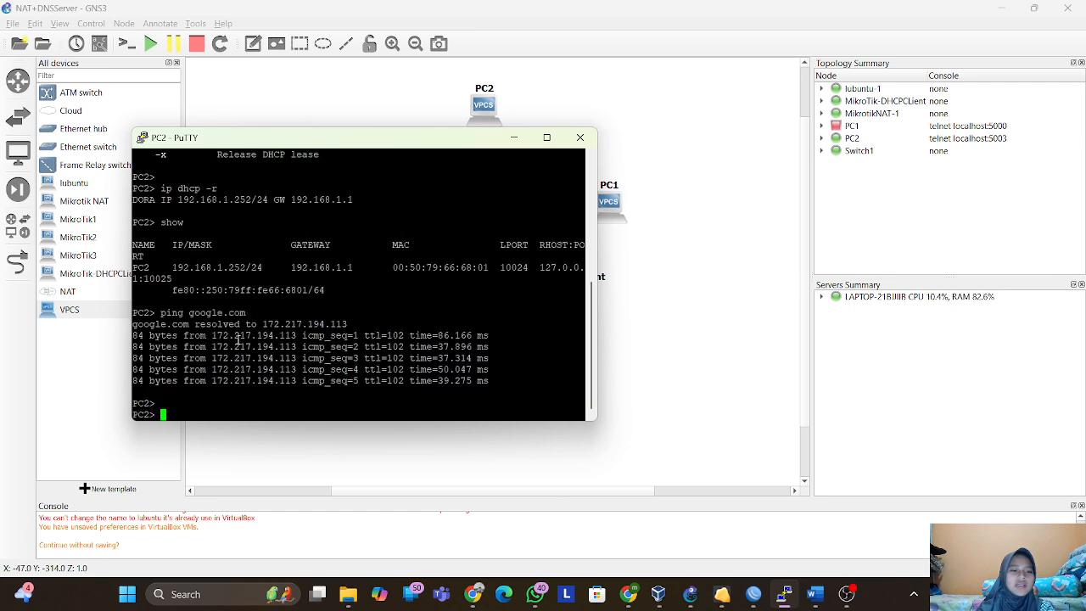
{"action": "scroll", "coordinate": [239, 340], "scroll_direction": "up", "scroll_amount": 8}
{"action": "scroll", "coordinate": [253, 341], "scroll_direction": "down", "scroll_amount": 8}
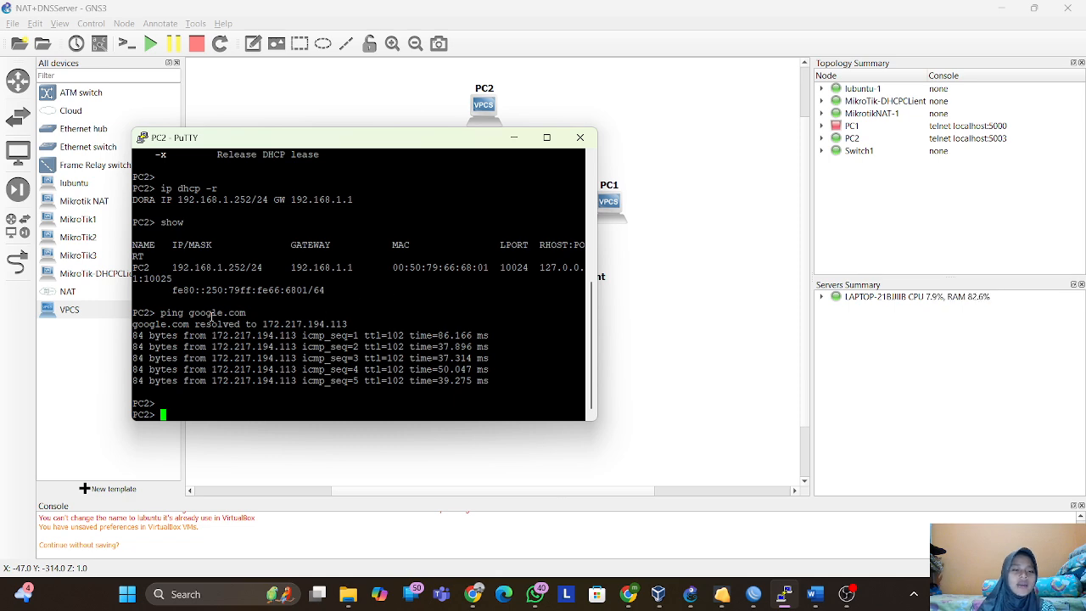
{"action": "left_click", "coordinate": [514, 138]}
Switch to the lubuntu-1 virtual machine, inspect Wired connection 1's IPv4 settings in Advanced Network Configuration, and close the network windows.
{"action": "mouse_move", "coordinate": [722, 594]}
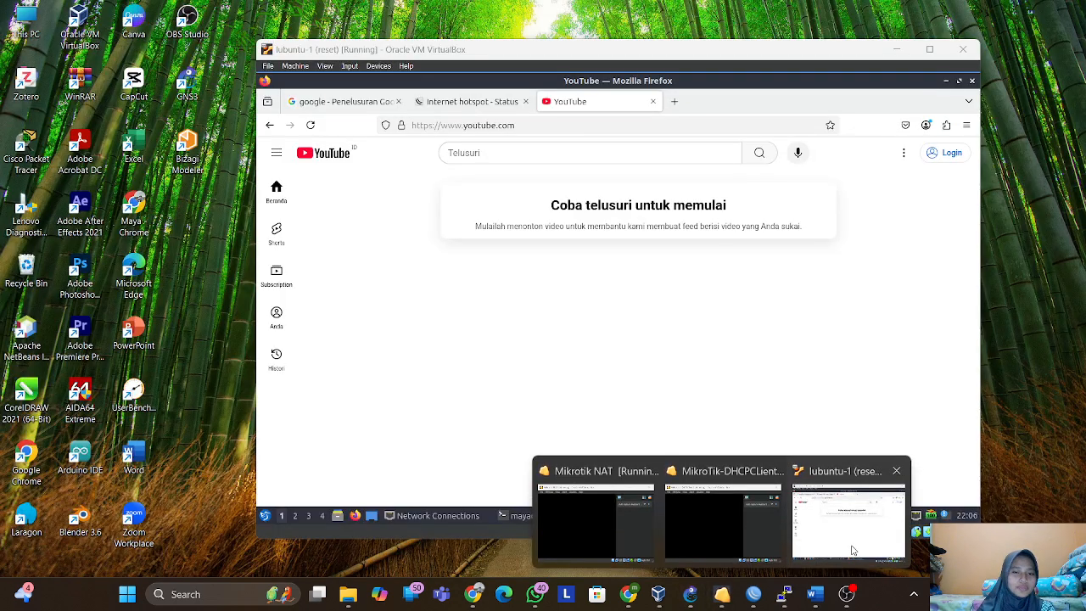
{"action": "left_click", "coordinate": [836, 556]}
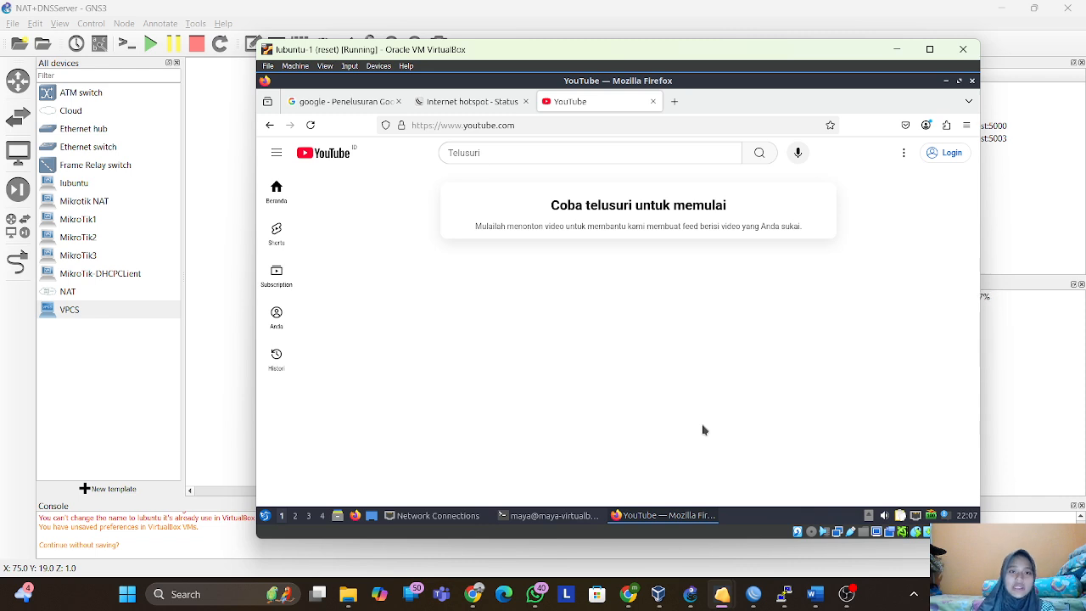
{"action": "left_click", "coordinate": [264, 516]}
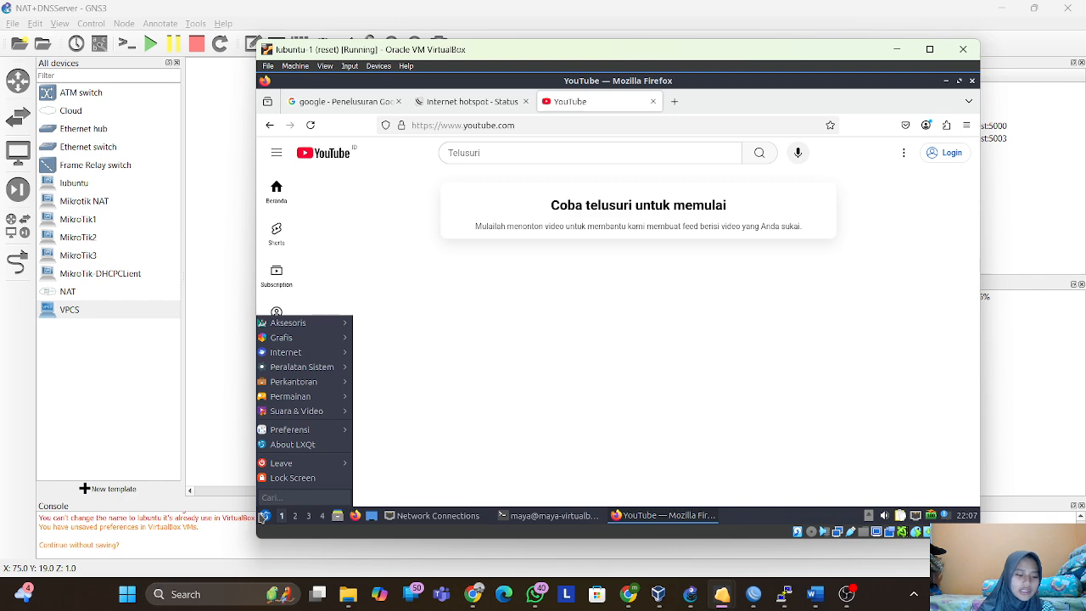
{"action": "mouse_move", "coordinate": [315, 434]}
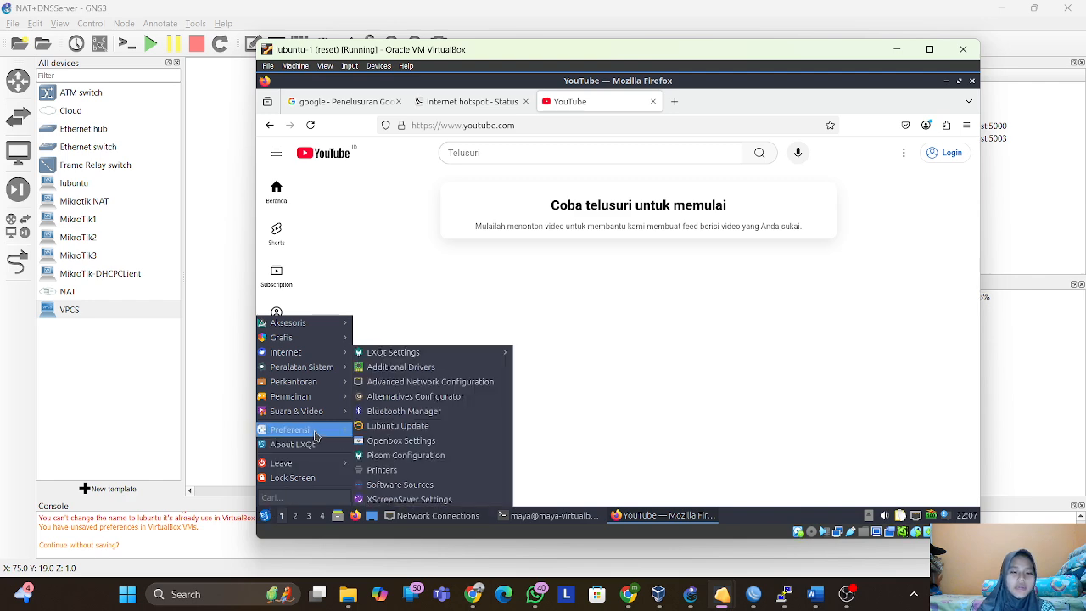
{"action": "left_click", "coordinate": [389, 387]}
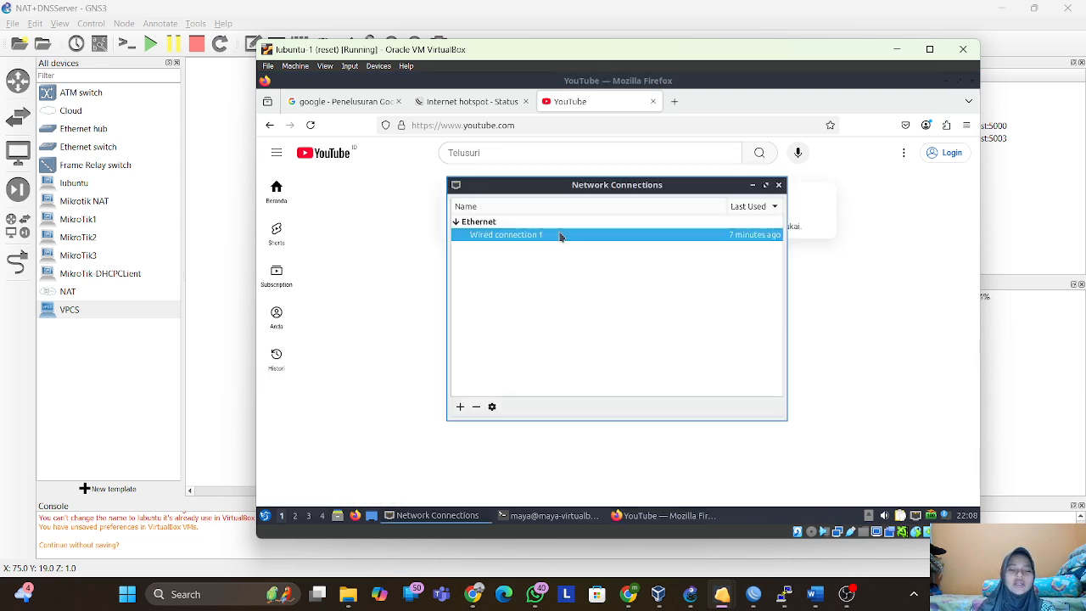
{"action": "double_click", "coordinate": [560, 235]}
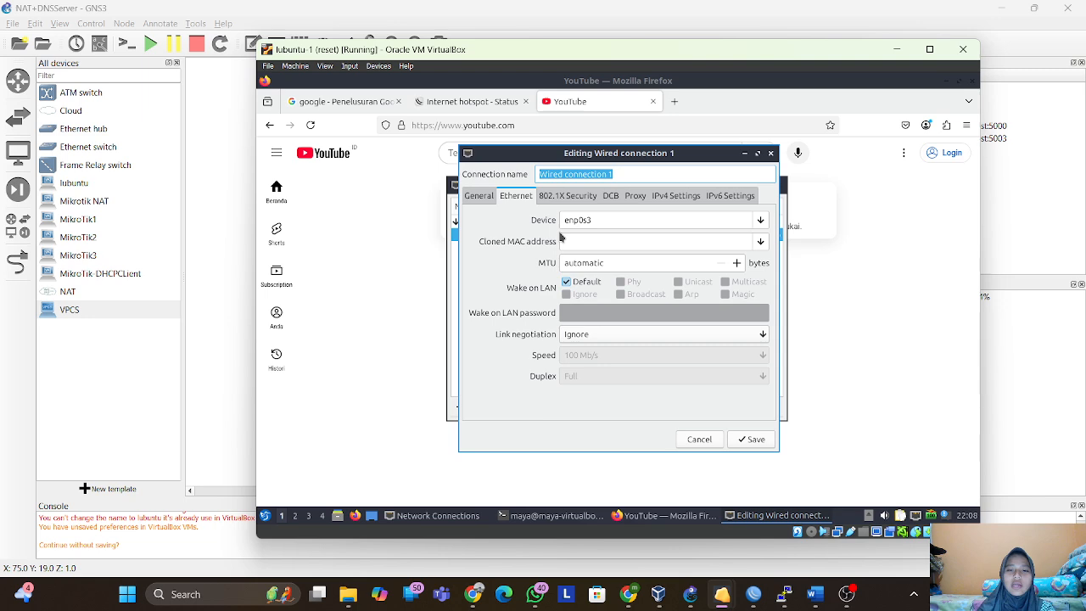
{"action": "left_click", "coordinate": [677, 197]}
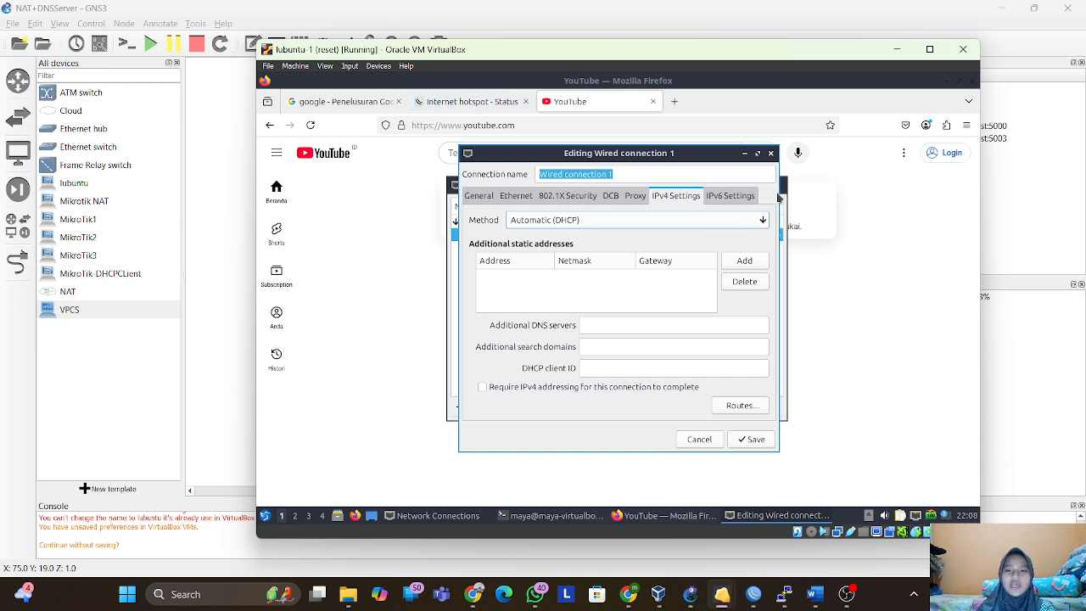
{"action": "left_click", "coordinate": [771, 154]}
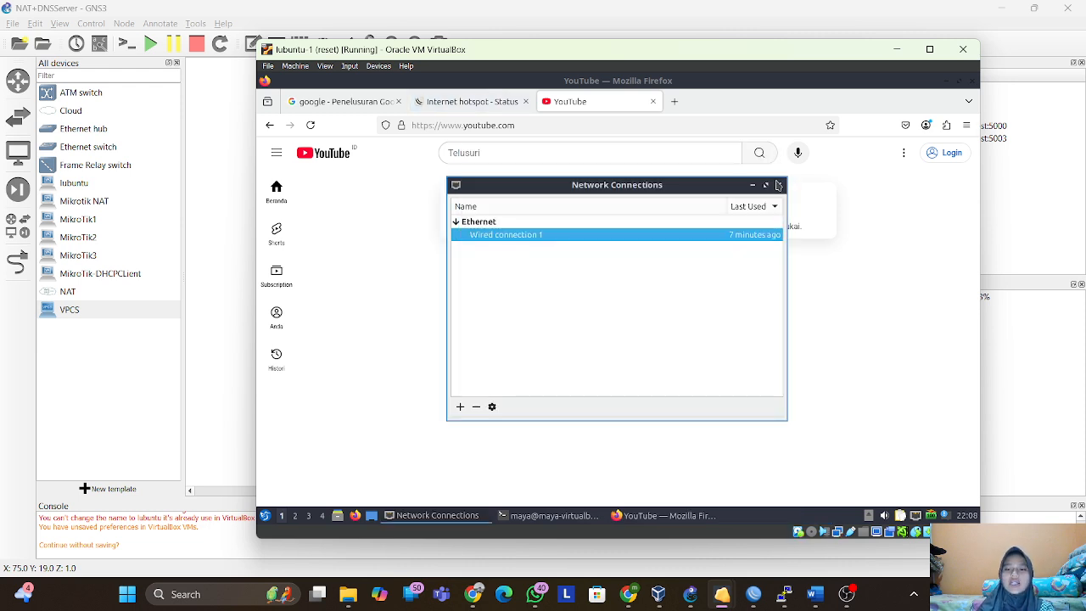
{"action": "left_click", "coordinate": [779, 186]}
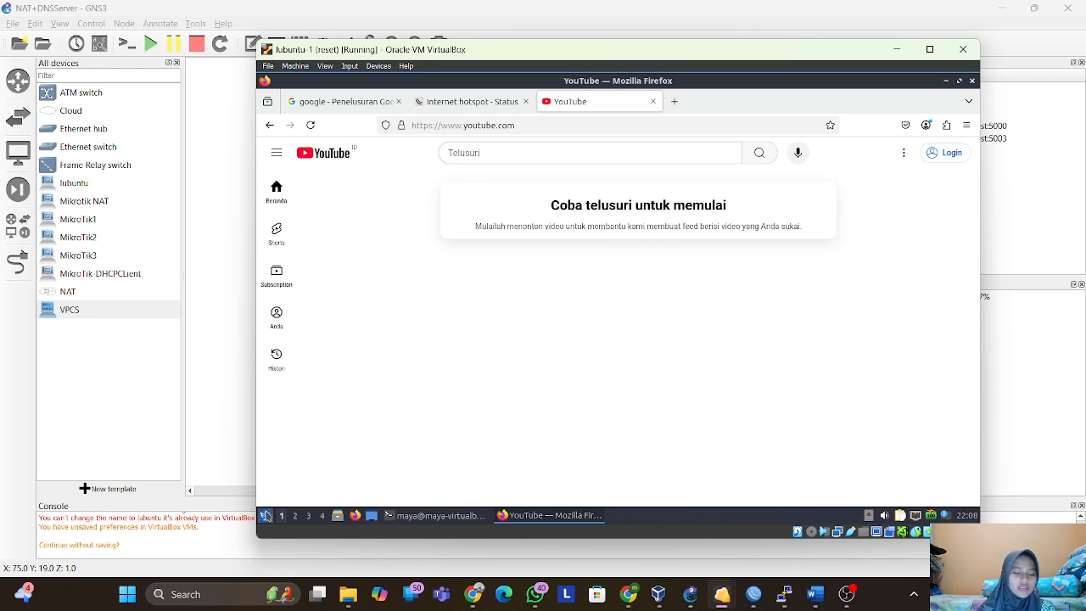
Open a new QTerminal in lubuntu and list the network interface addresses with ip a.
{"action": "left_click", "coordinate": [265, 516]}
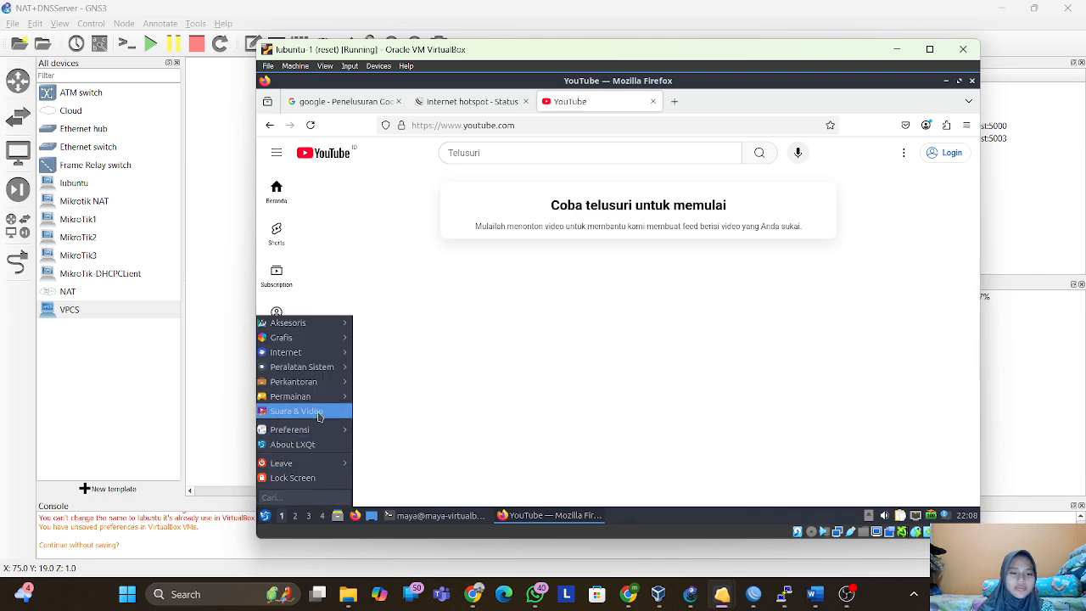
{"action": "mouse_move", "coordinate": [314, 371]}
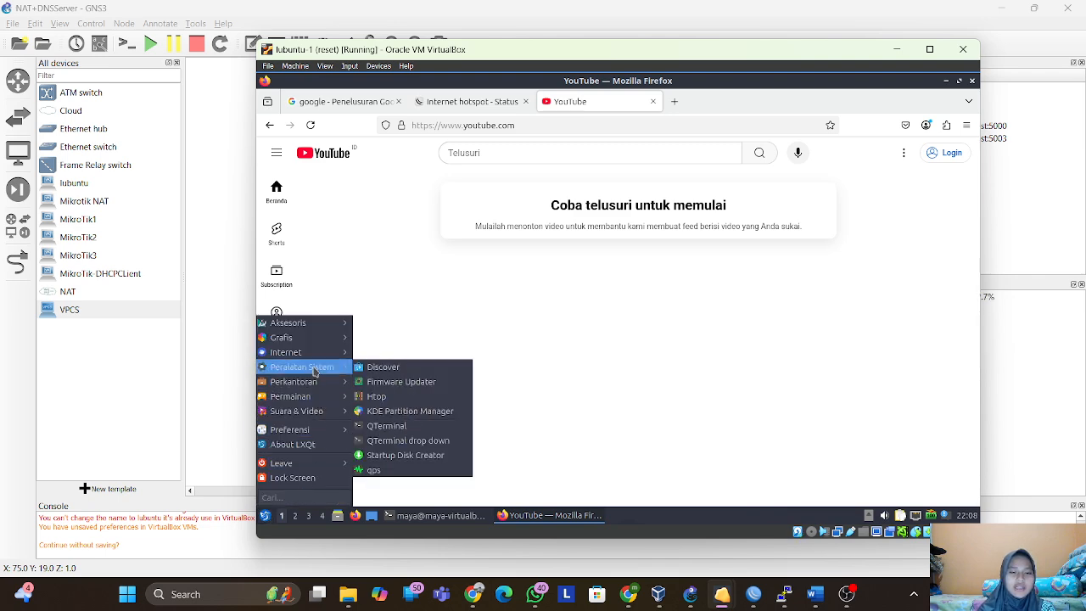
{"action": "left_click", "coordinate": [389, 426]}
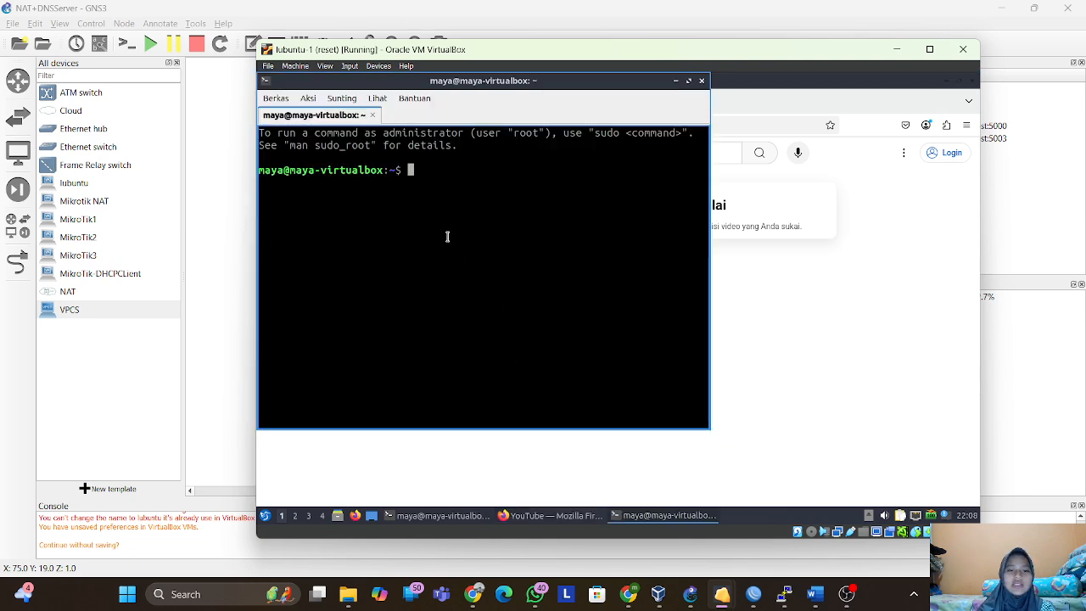
{"action": "type", "text": "ip a"}
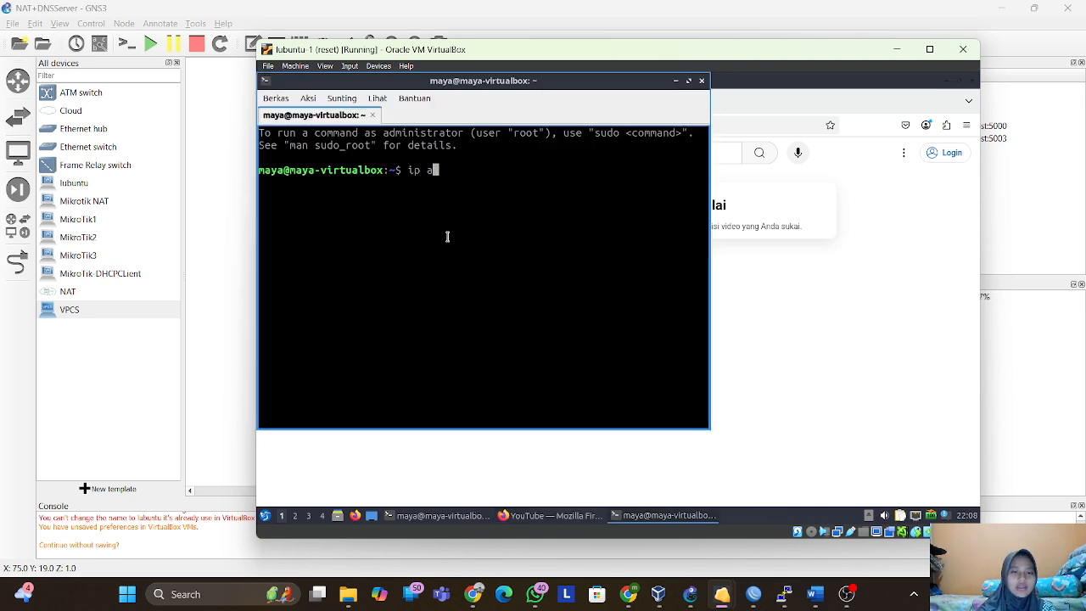
{"action": "key", "text": "Return"}
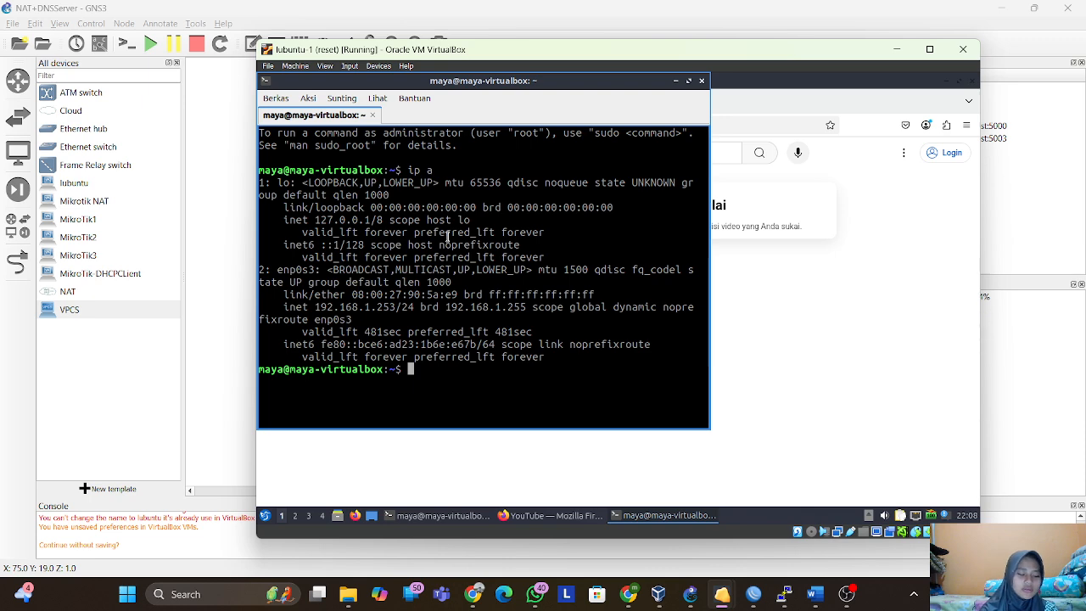
Ping google.com from the lubuntu terminal, stop the ping, and minimize the terminal.
{"action": "type", "text": "ping goog;"}
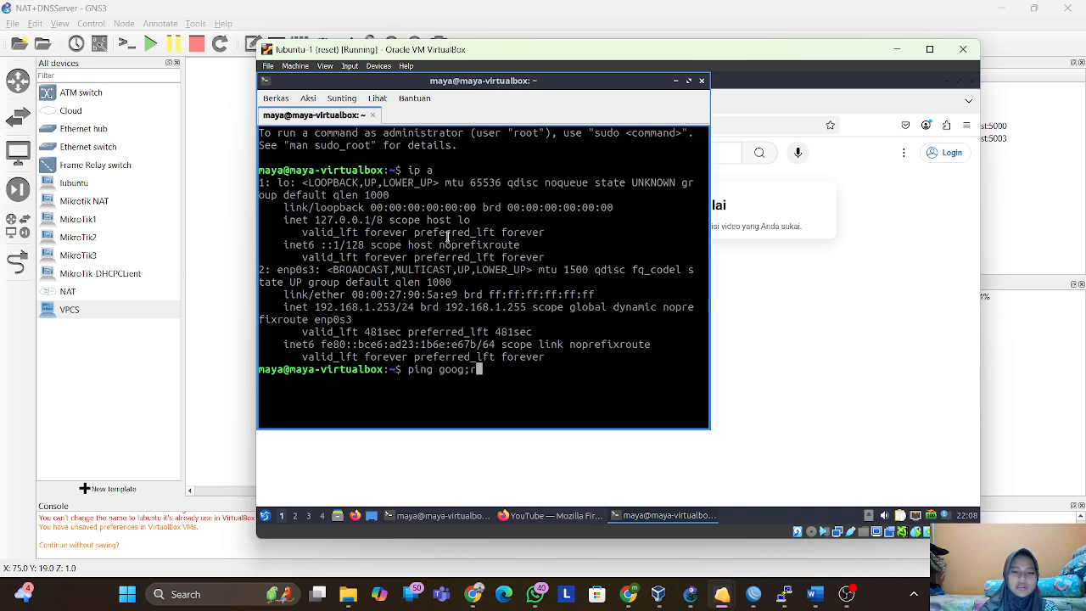
{"action": "key", "text": "BackSpace"}
{"action": "type", "text": "le.com"}
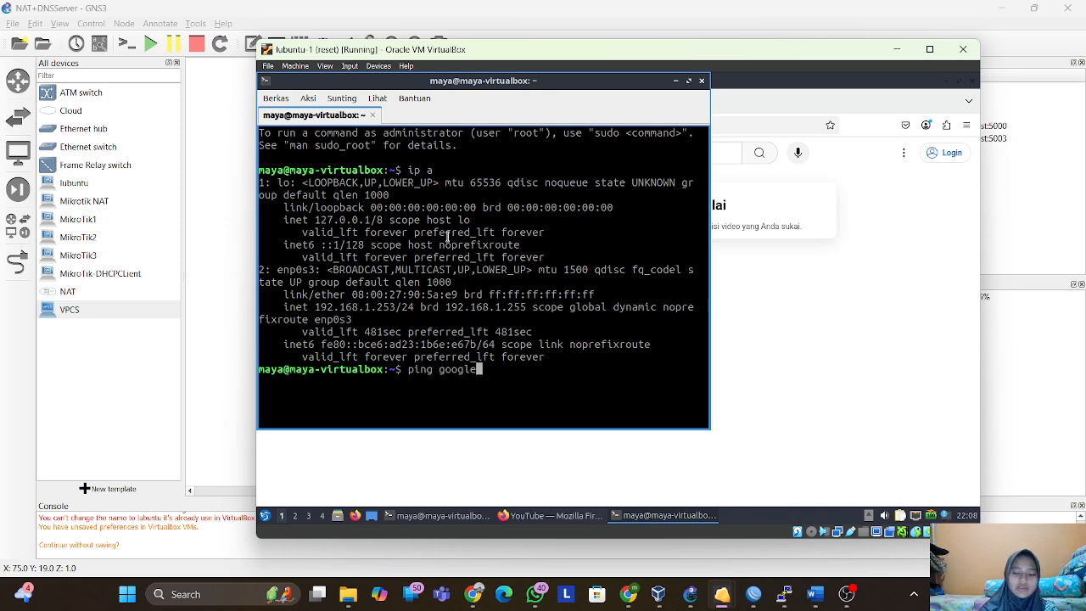
{"action": "key", "text": "Return"}
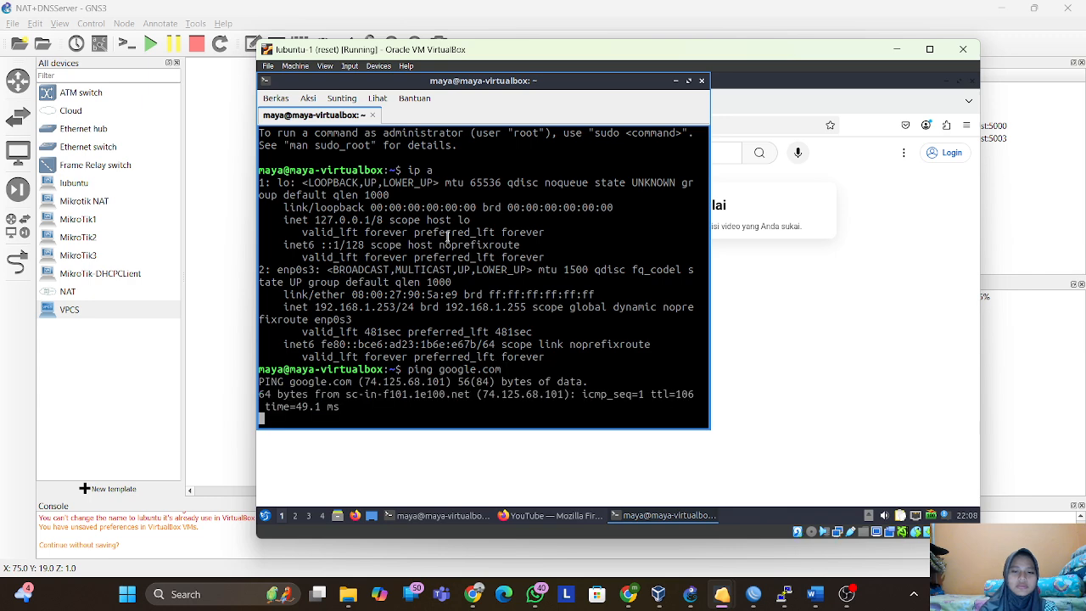
{"action": "type", "text": "C"}
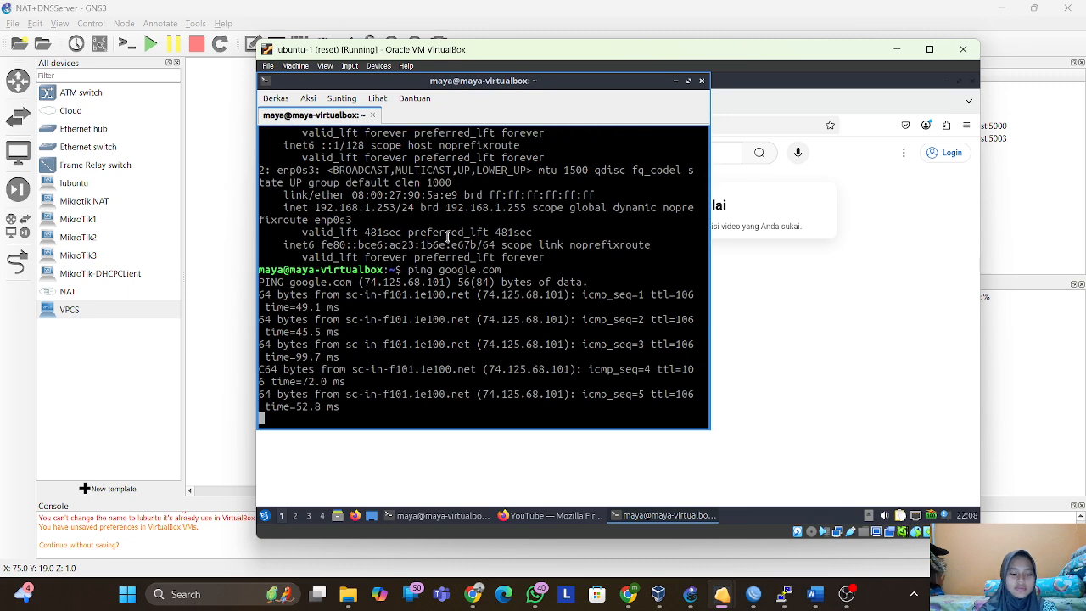
{"action": "type", "text": "C"}
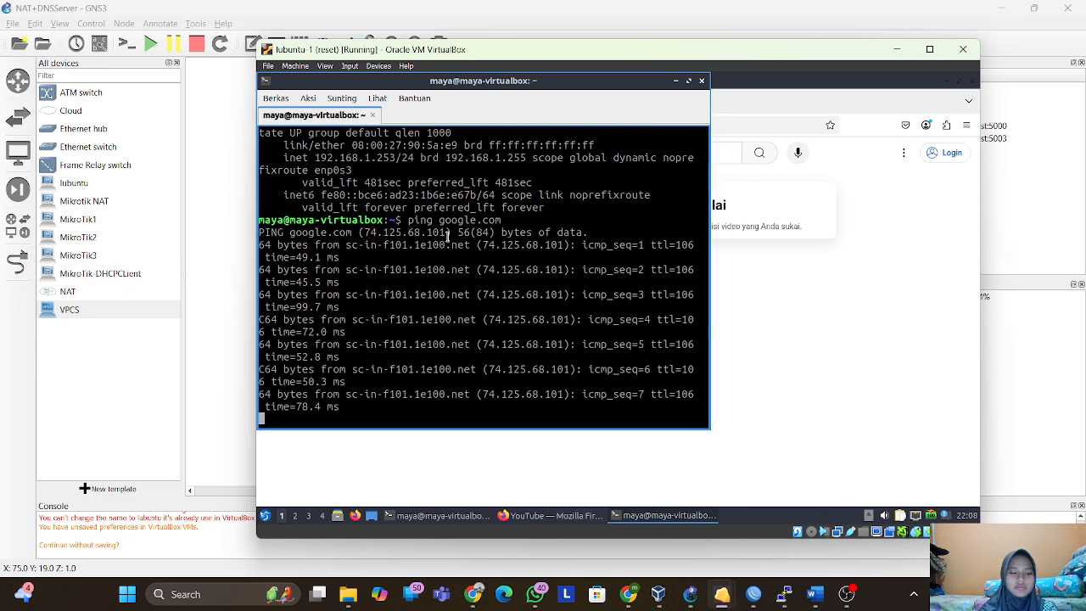
{"action": "key", "text": "ctrl+c"}
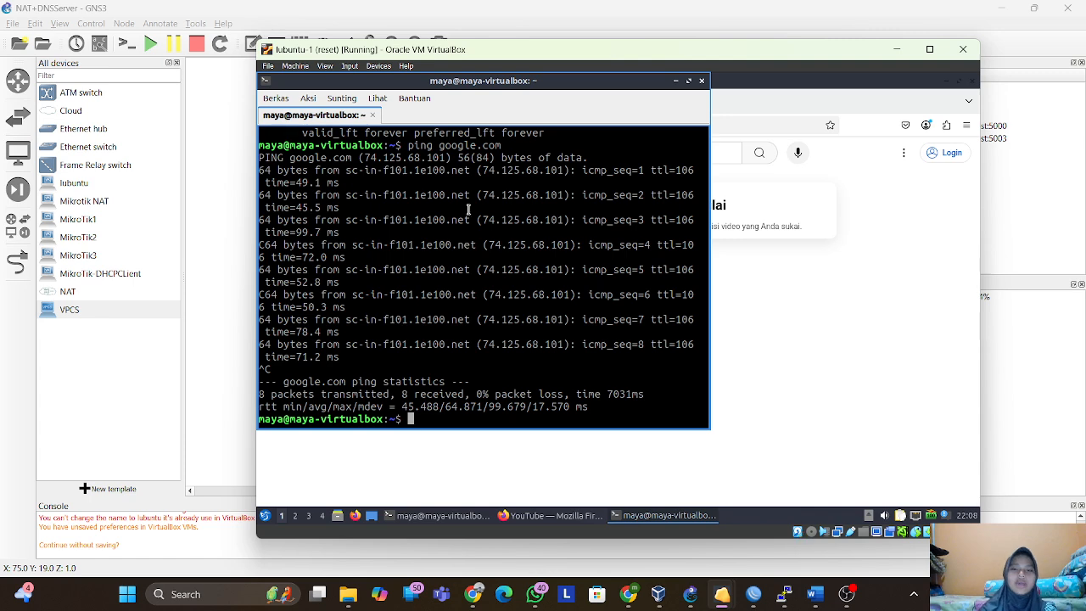
{"action": "left_click", "coordinate": [675, 82]}
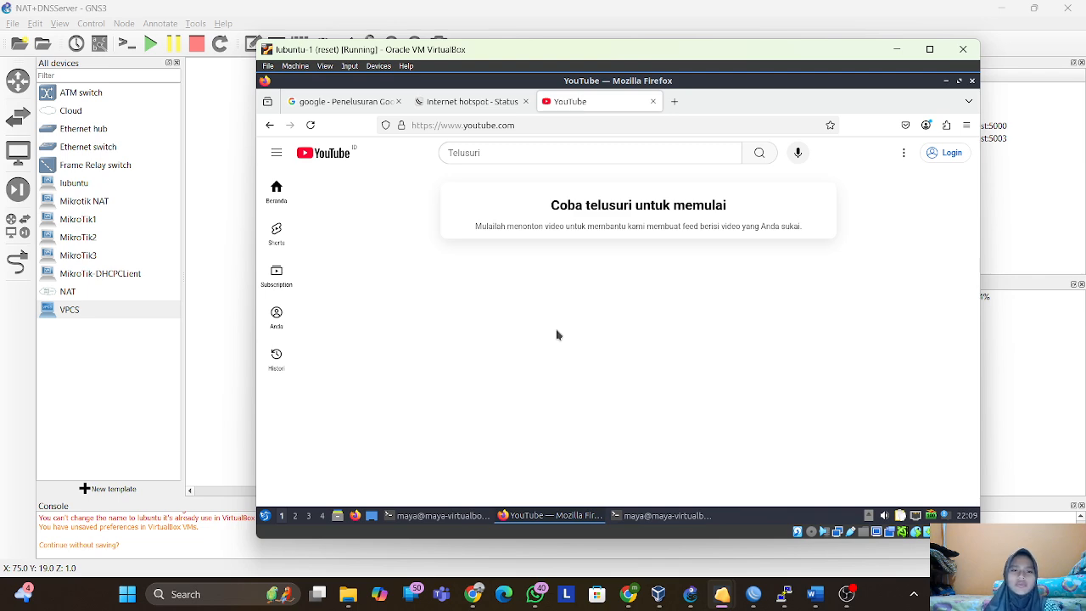
Load google.com in a new Firefox tab, focus the Google search box, and minimize the lubuntu-1 window.
{"action": "left_click", "coordinate": [674, 101]}
{"action": "type", "text": "google.com"}
{"action": "key", "text": "Return"}
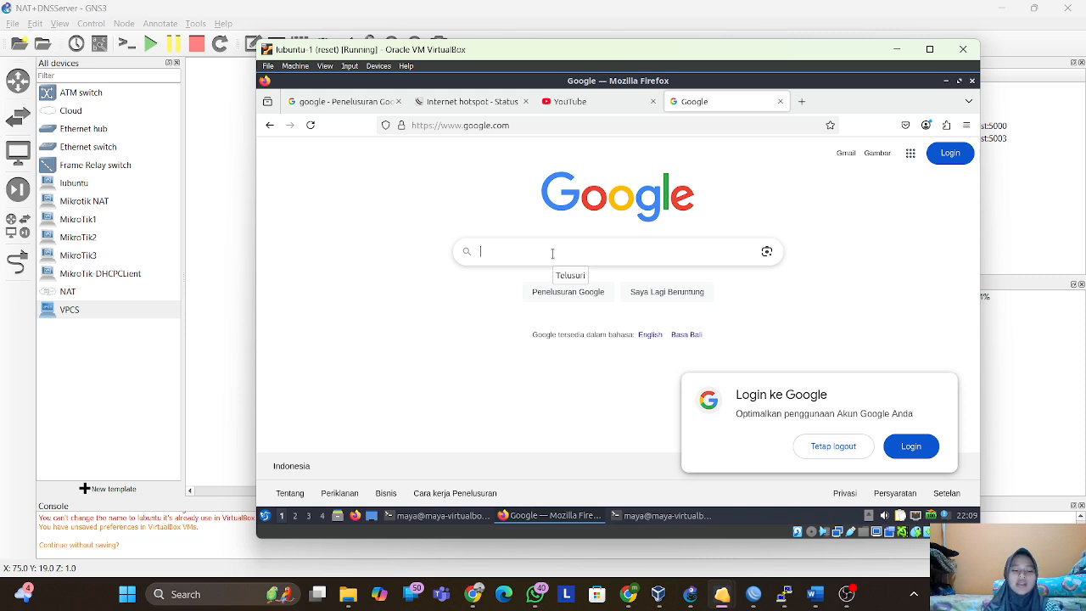
{"action": "left_click", "coordinate": [553, 253]}
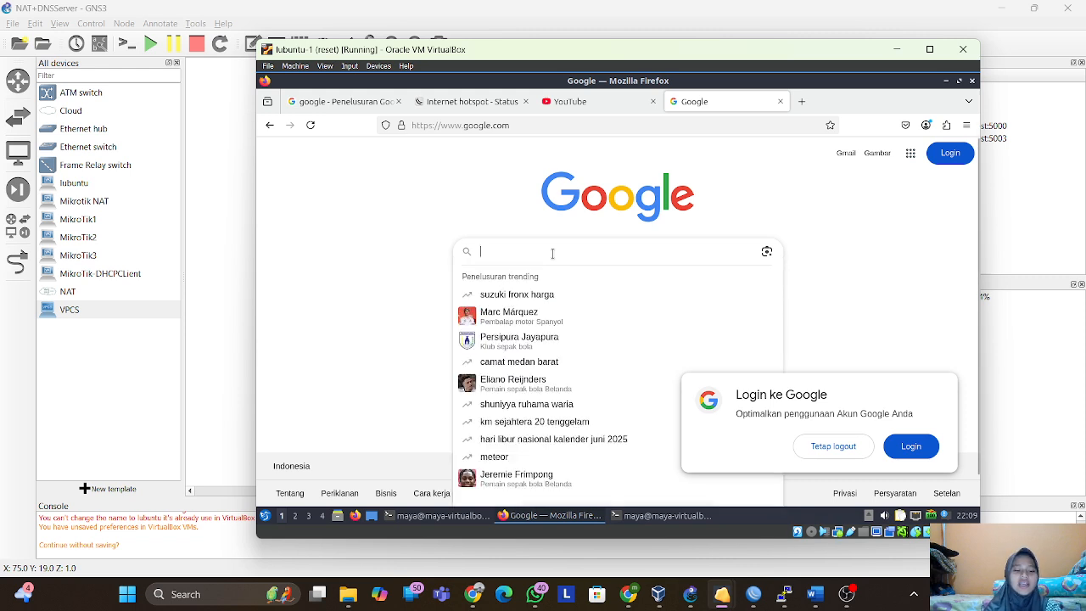
{"action": "left_click", "coordinate": [895, 49]}
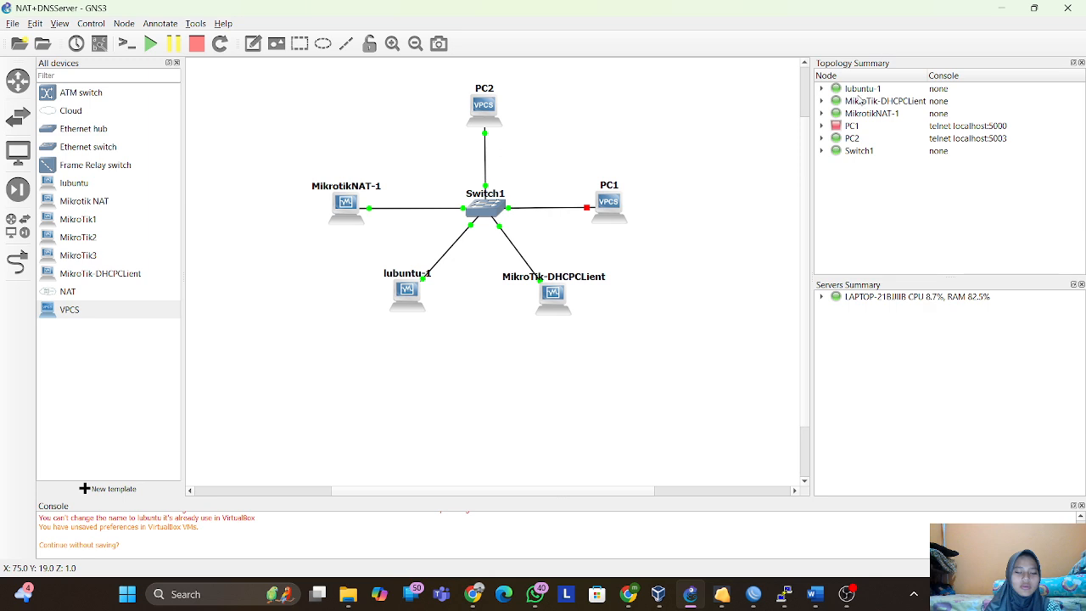
Switch to the MikroTik NAT router's WinBox session and view the hotspot's server profiles and servers.
{"action": "mouse_move", "coordinate": [785, 592]}
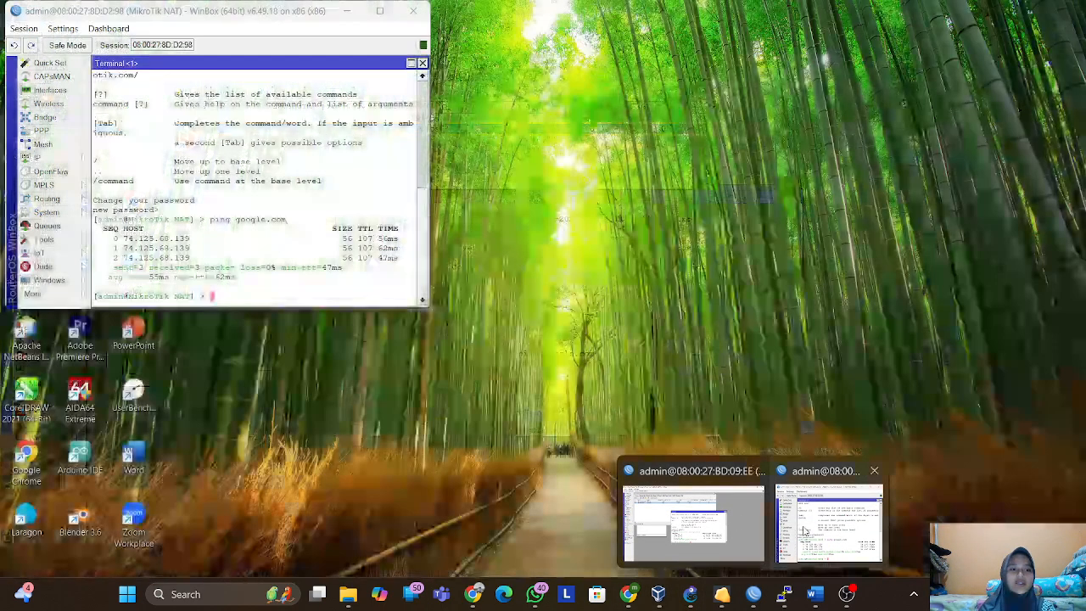
{"action": "left_click", "coordinate": [804, 526]}
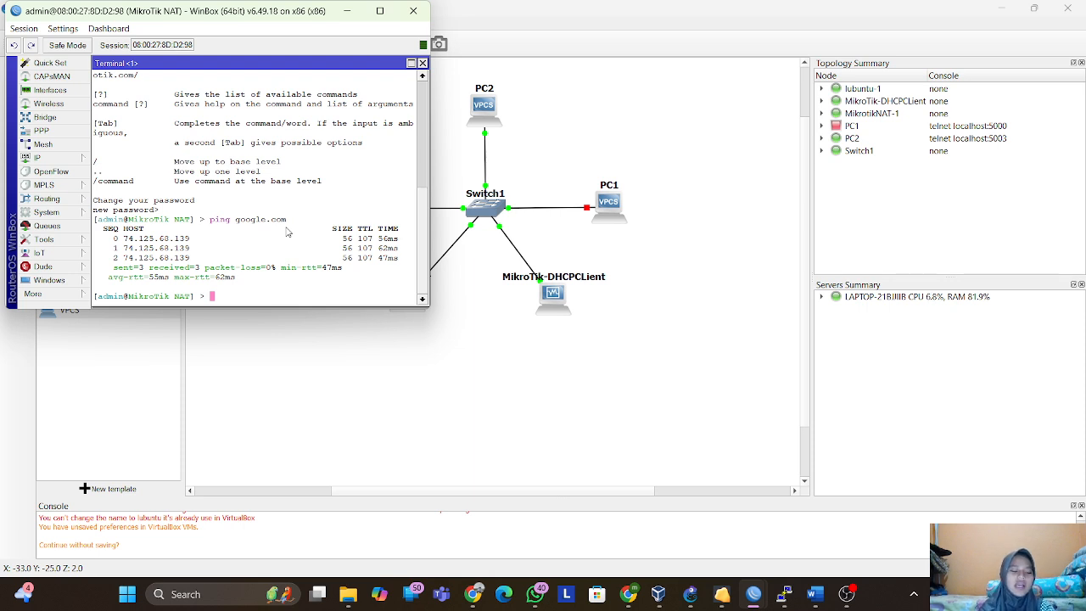
{"action": "left_click", "coordinate": [82, 158]}
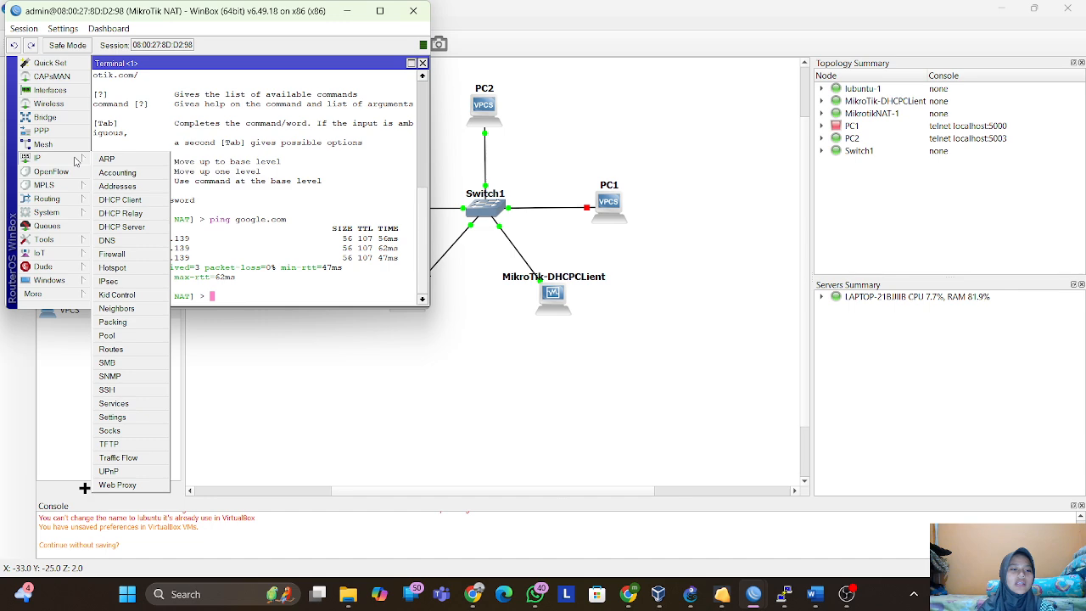
{"action": "left_click", "coordinate": [122, 269]}
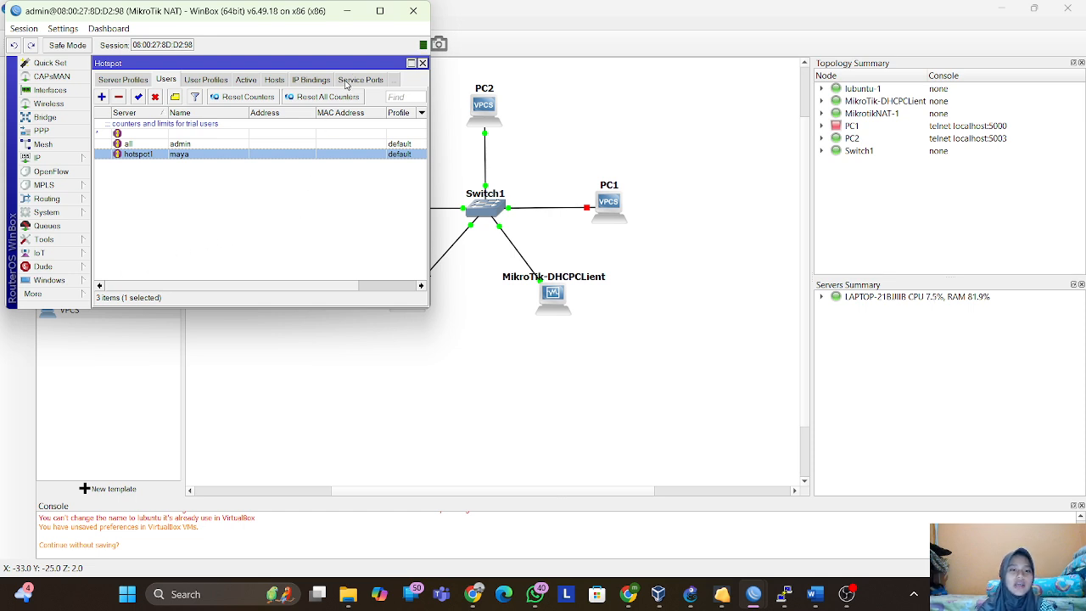
{"action": "left_click", "coordinate": [118, 82]}
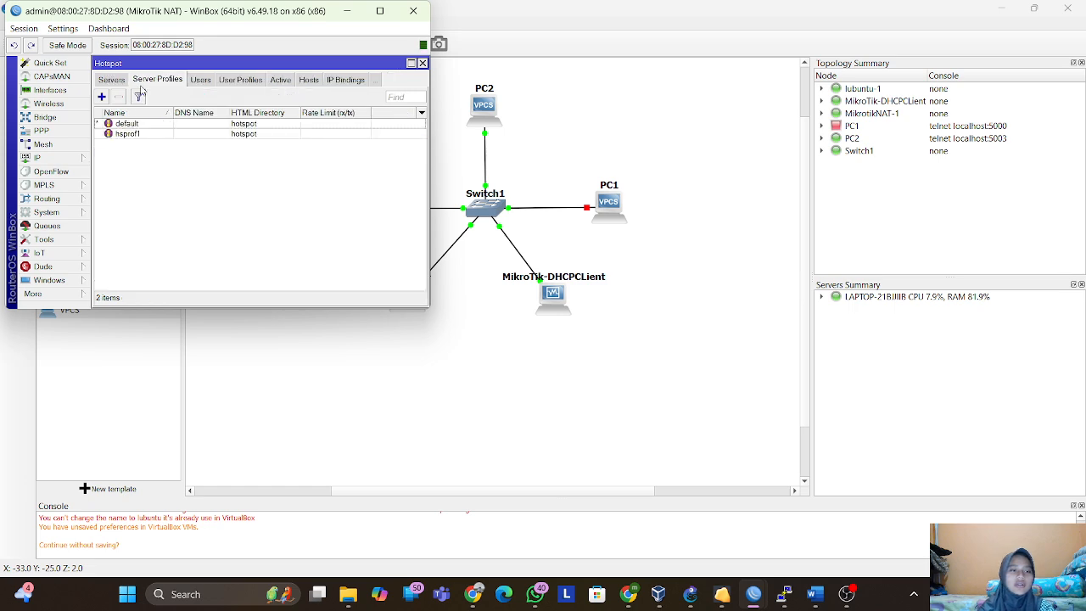
{"action": "left_click", "coordinate": [119, 83]}
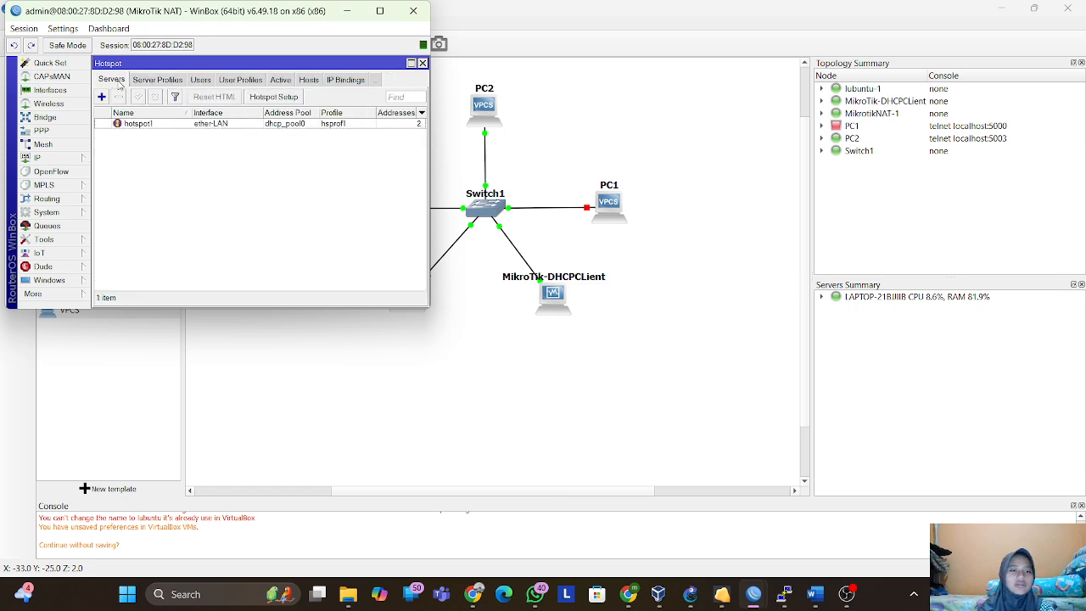
Start Hotspot Setup on ether-LAN, view the local network address stage, and close the wizard without finishing it.
{"action": "left_click", "coordinate": [282, 97]}
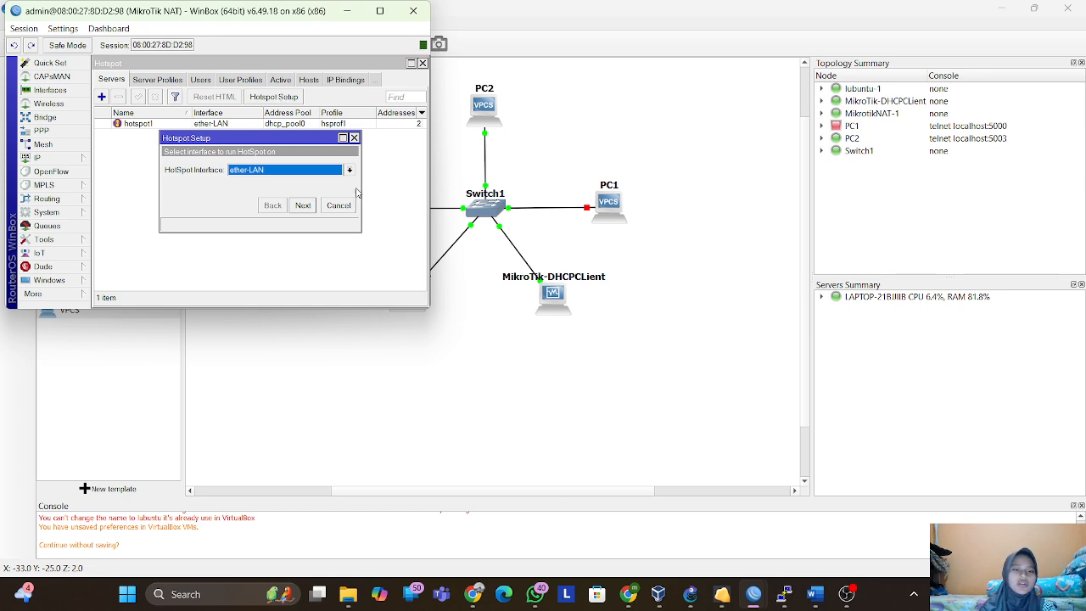
{"action": "left_click", "coordinate": [309, 210]}
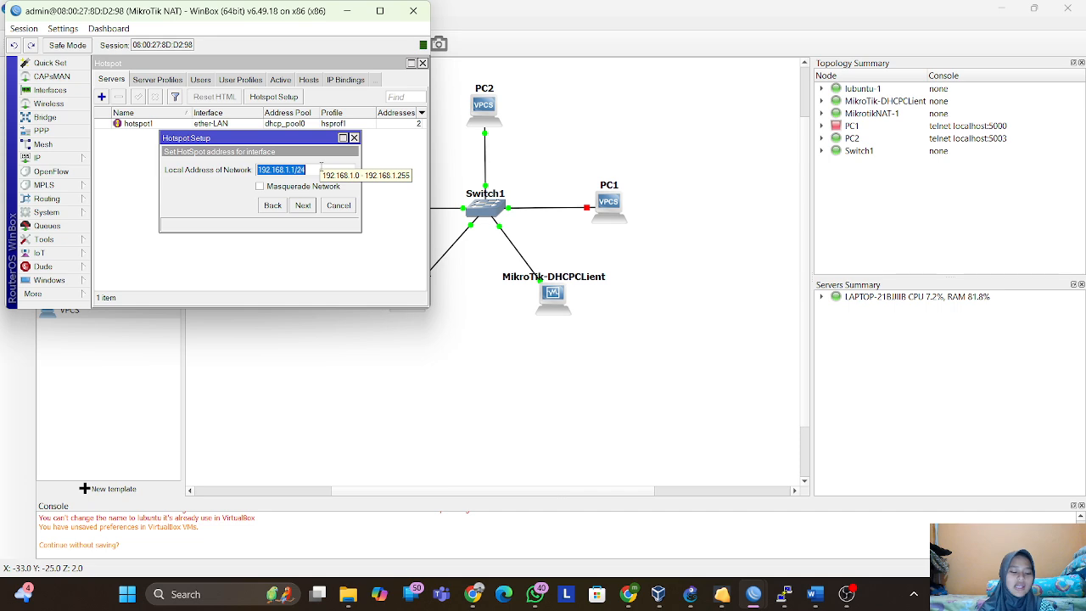
{"action": "left_click", "coordinate": [354, 137]}
{"action": "left_click", "coordinate": [60, 158]}
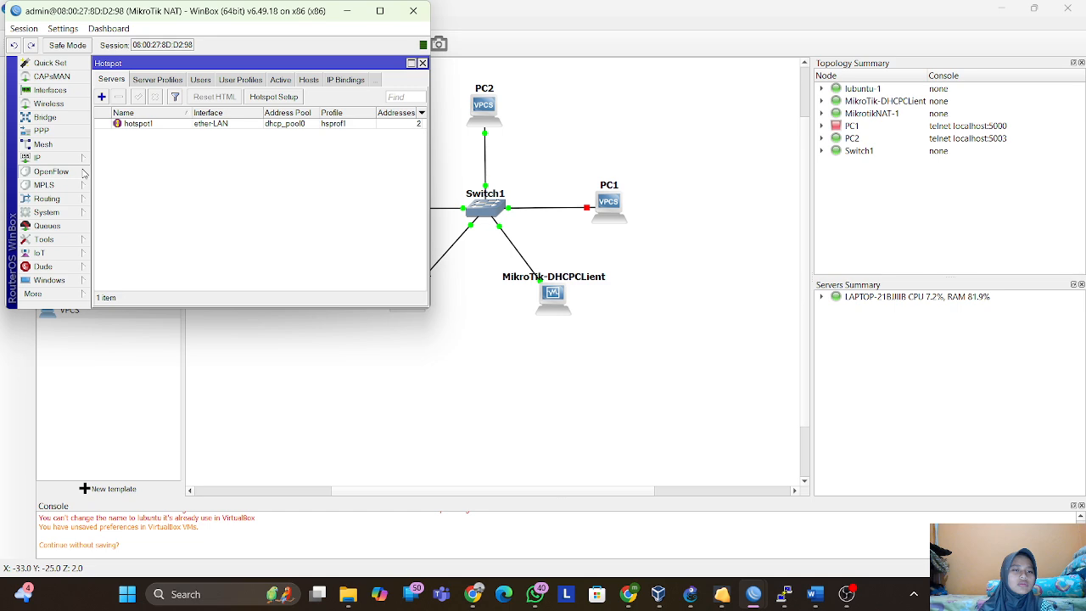
Check the hotspot's users and return to its server profiles.
{"action": "left_click", "coordinate": [157, 80]}
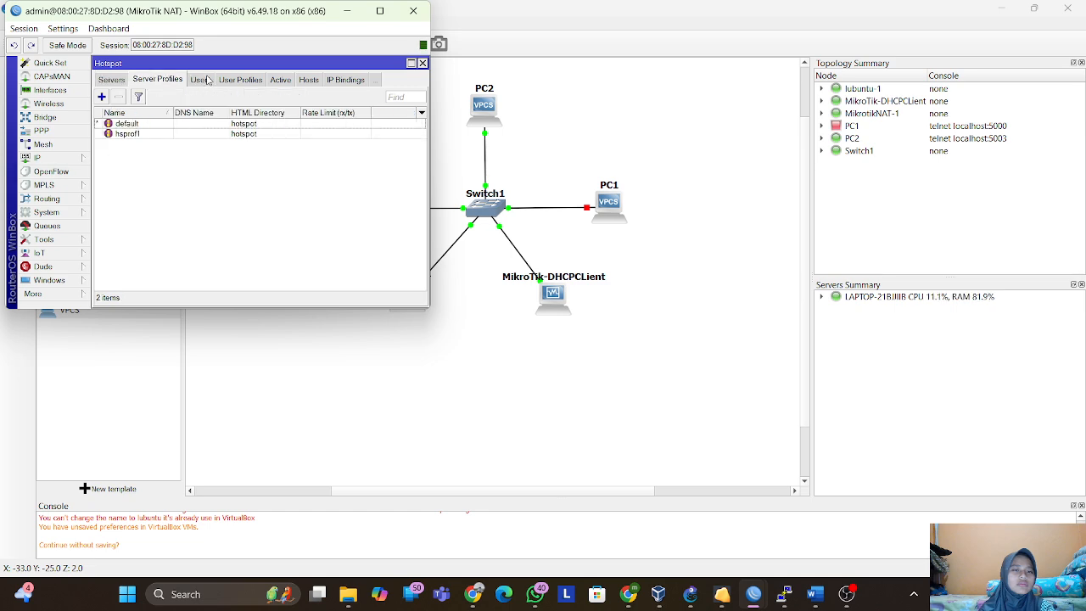
{"action": "left_click", "coordinate": [204, 80]}
{"action": "left_click", "coordinate": [134, 81]}
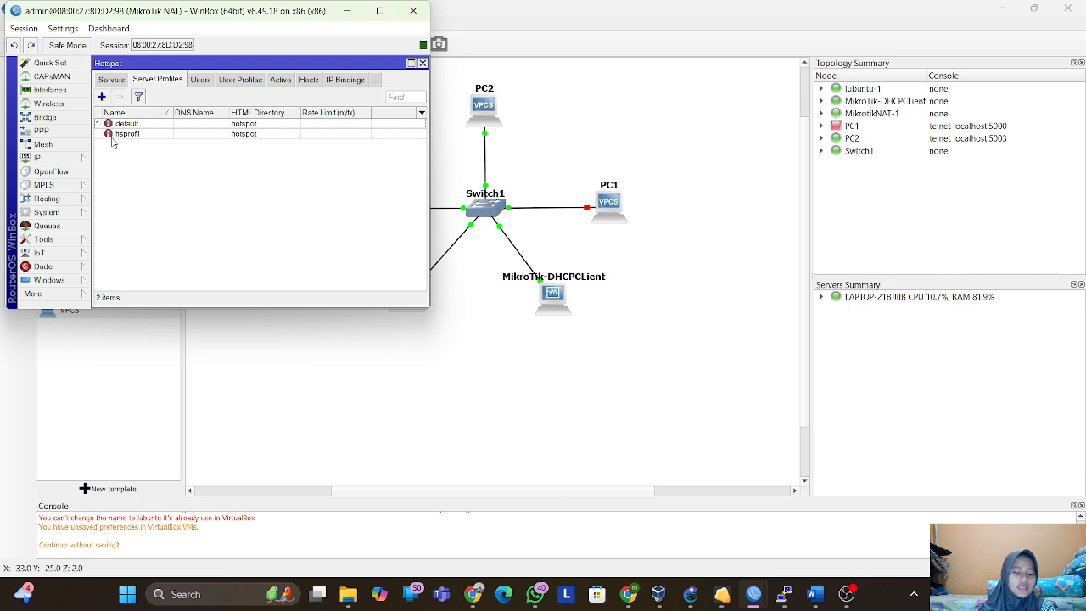
View the NAT router's DNS settings and close them without changes.
{"action": "left_click", "coordinate": [44, 160]}
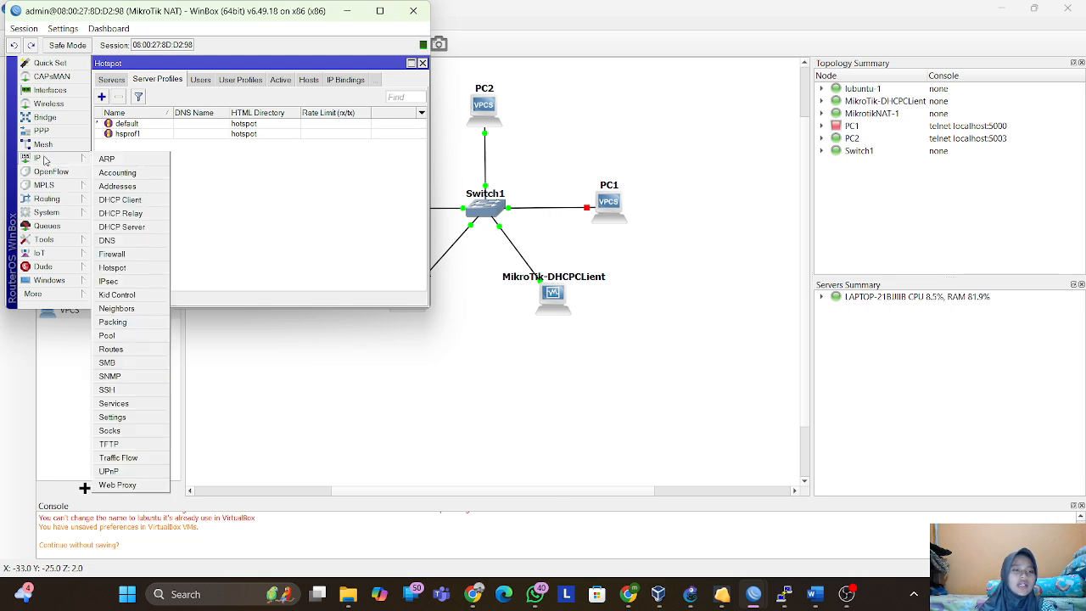
{"action": "left_click", "coordinate": [118, 244]}
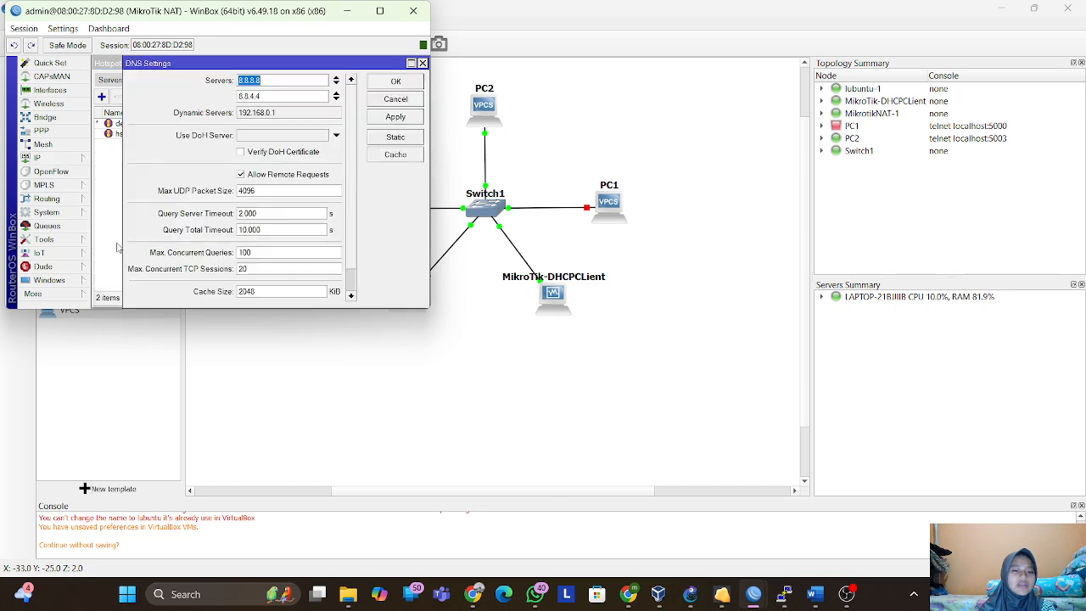
{"action": "left_click", "coordinate": [423, 63]}
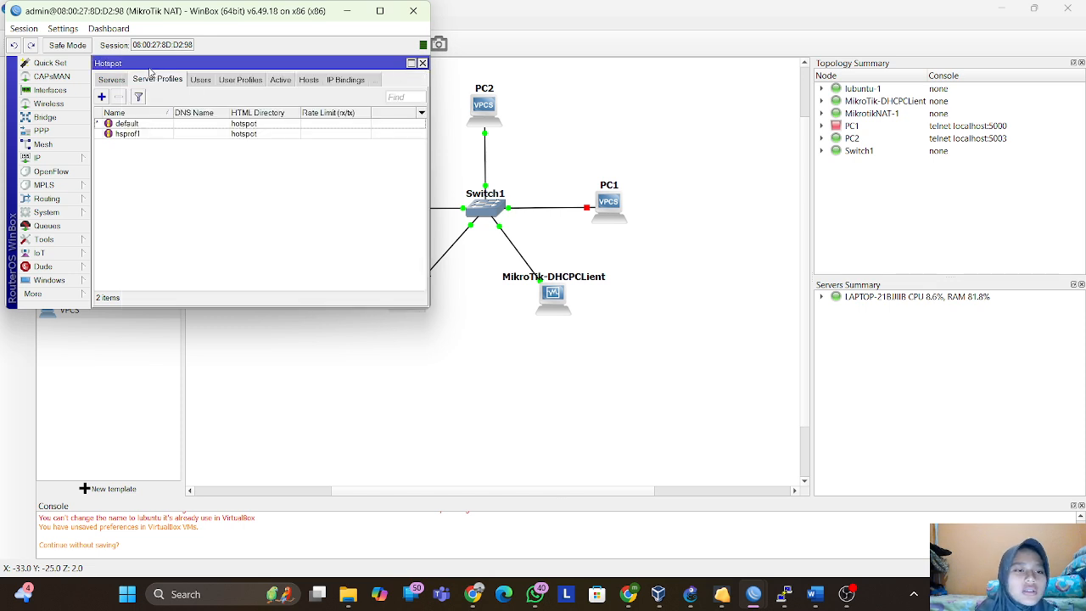
Review the hotspot's users and the hsprof1 server profile, then return to the hotspot servers list.
{"action": "left_click", "coordinate": [201, 80]}
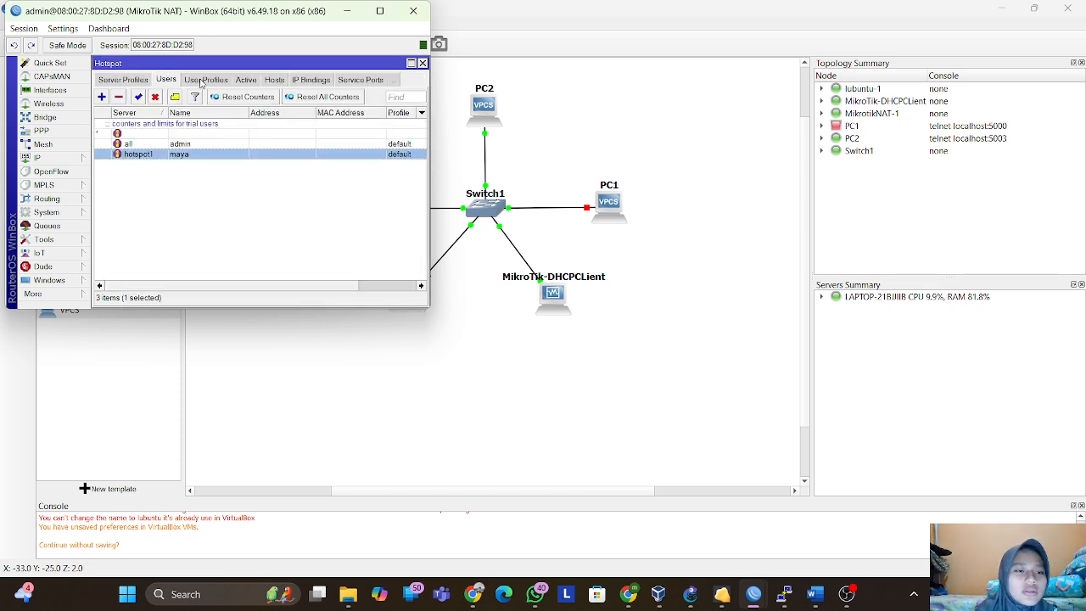
{"action": "left_click", "coordinate": [123, 81]}
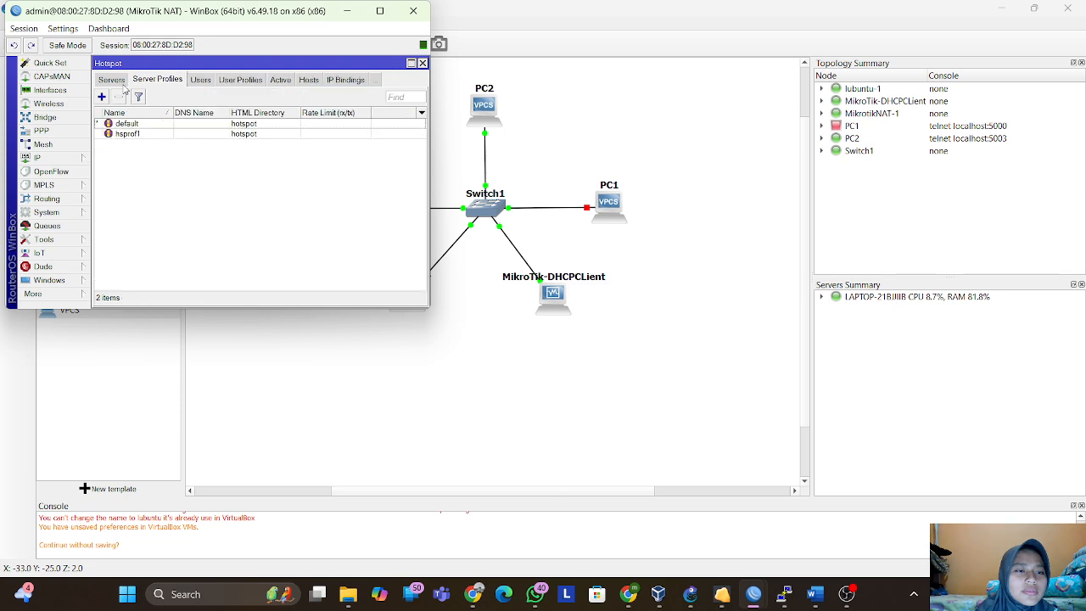
{"action": "left_click", "coordinate": [131, 135]}
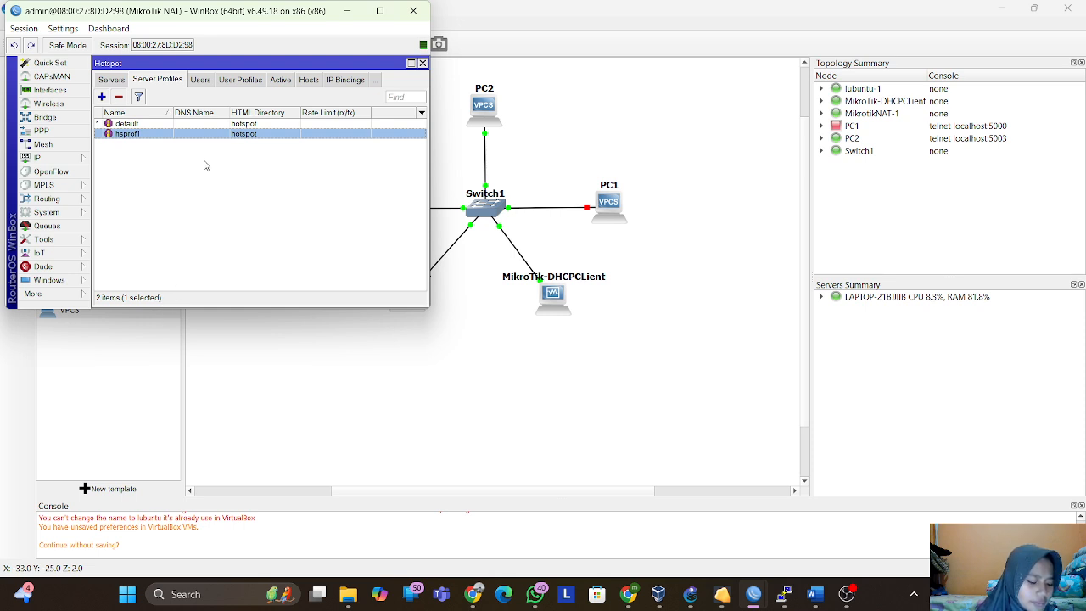
{"action": "left_click", "coordinate": [110, 79]}
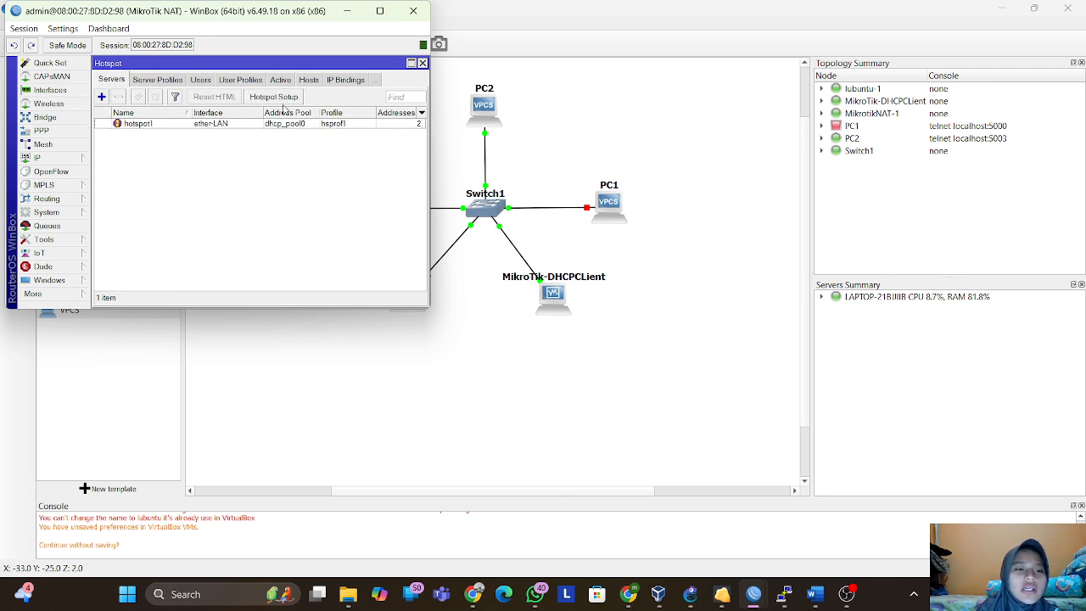
Enlarge the WinBox and Hotspot windows, and run Hotspot Setup on ether-LAN with address pool 192.168.1.2-192.168.1.254 up to the certificate stage.
{"action": "left_click", "coordinate": [380, 10]}
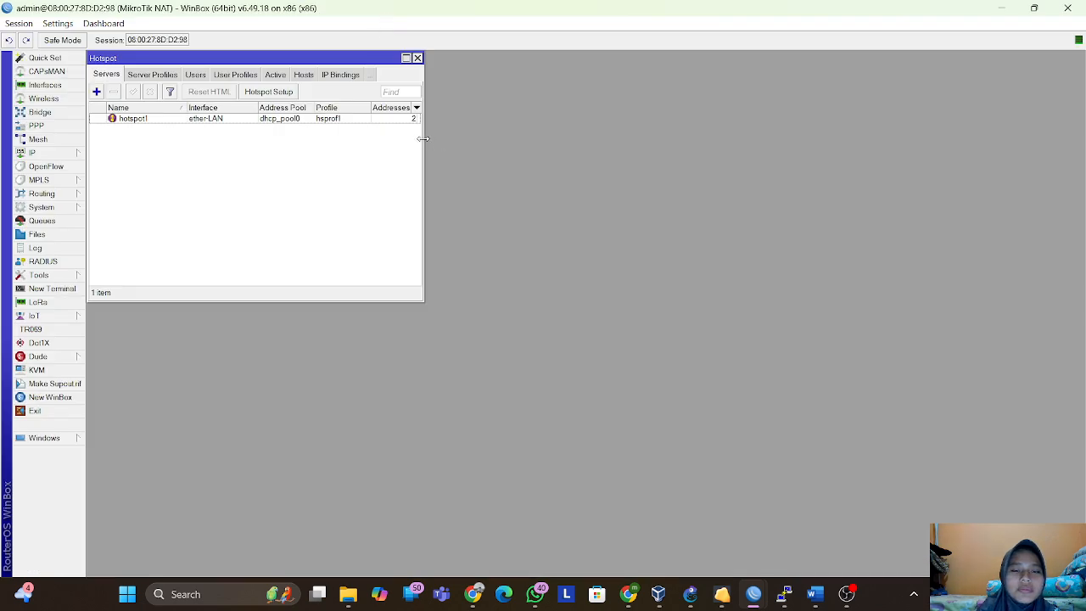
{"action": "left_click_drag", "start_coordinate": [423, 138], "coordinate": [700, 138]}
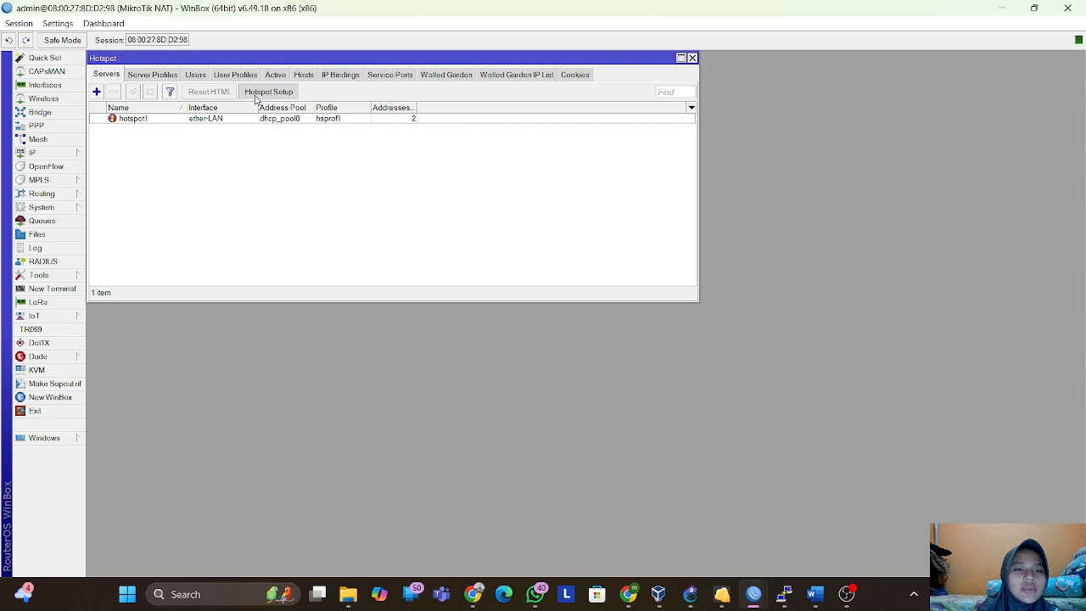
{"action": "left_click", "coordinate": [254, 95]}
{"action": "left_click", "coordinate": [296, 201]}
{"action": "left_click", "coordinate": [294, 202]}
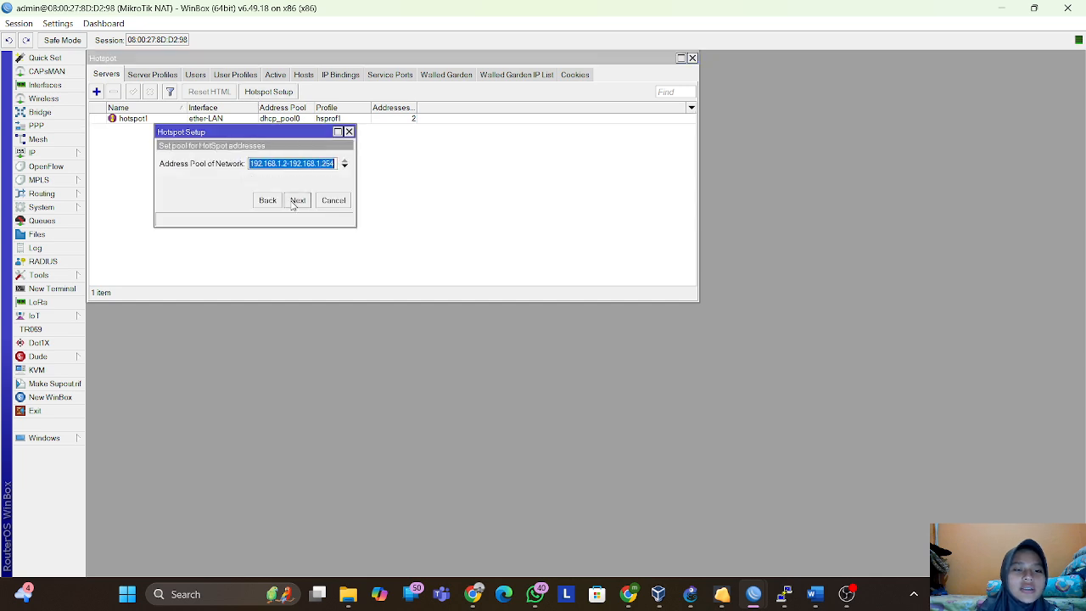
{"action": "left_click", "coordinate": [296, 201]}
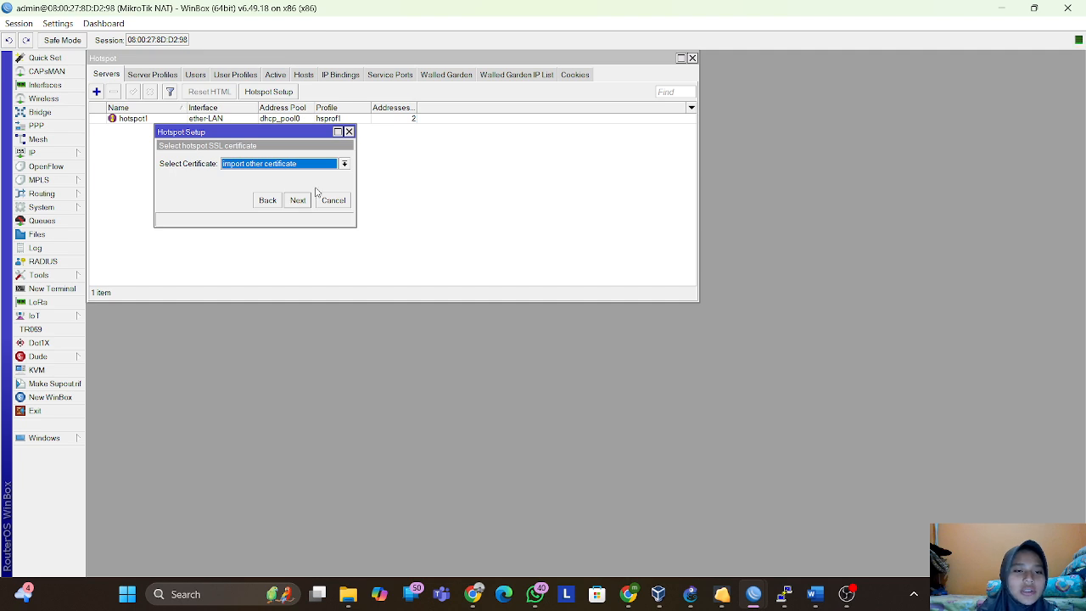
Finish Hotspot Setup with certificate none, SMTP server 0.0.0.0, DNS server 192.168.1.1 and a blank DNS name.
{"action": "left_click", "coordinate": [334, 167]}
{"action": "left_click", "coordinate": [326, 185]}
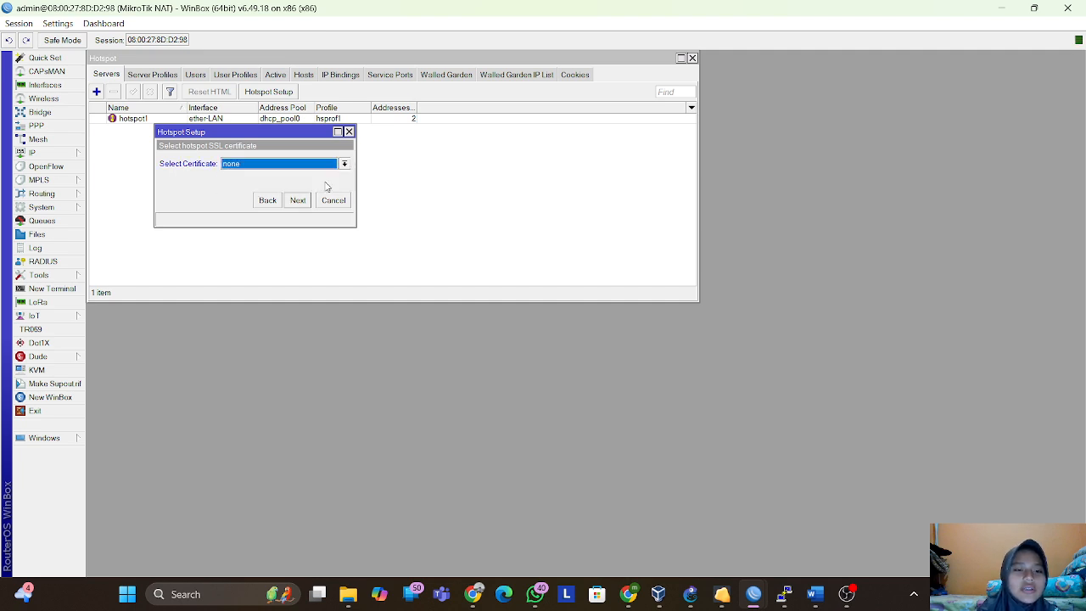
{"action": "left_click", "coordinate": [306, 202]}
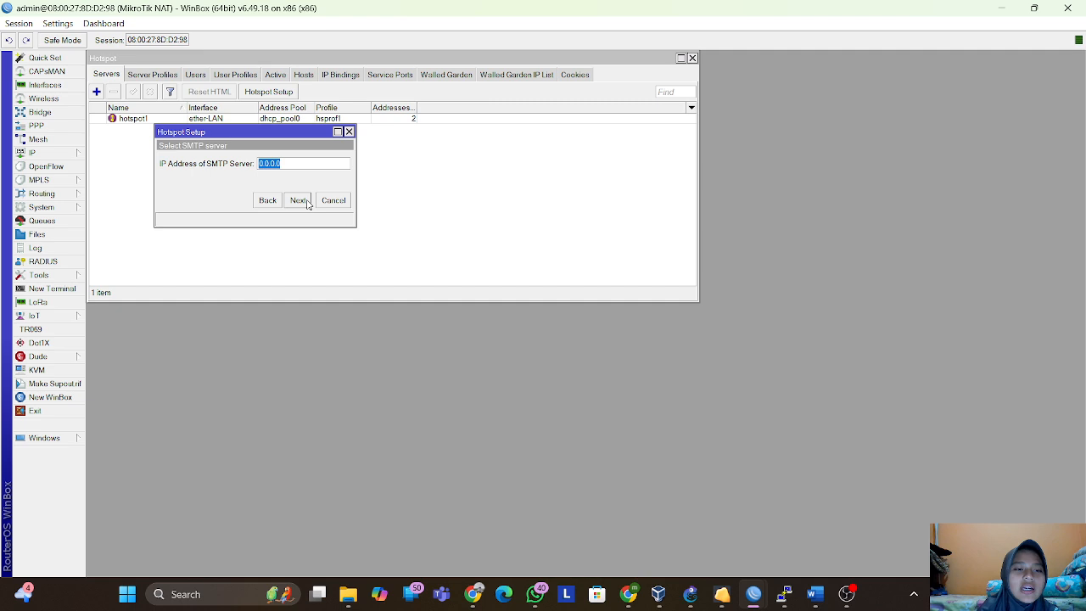
{"action": "left_click", "coordinate": [298, 201]}
{"action": "left_click", "coordinate": [273, 167]}
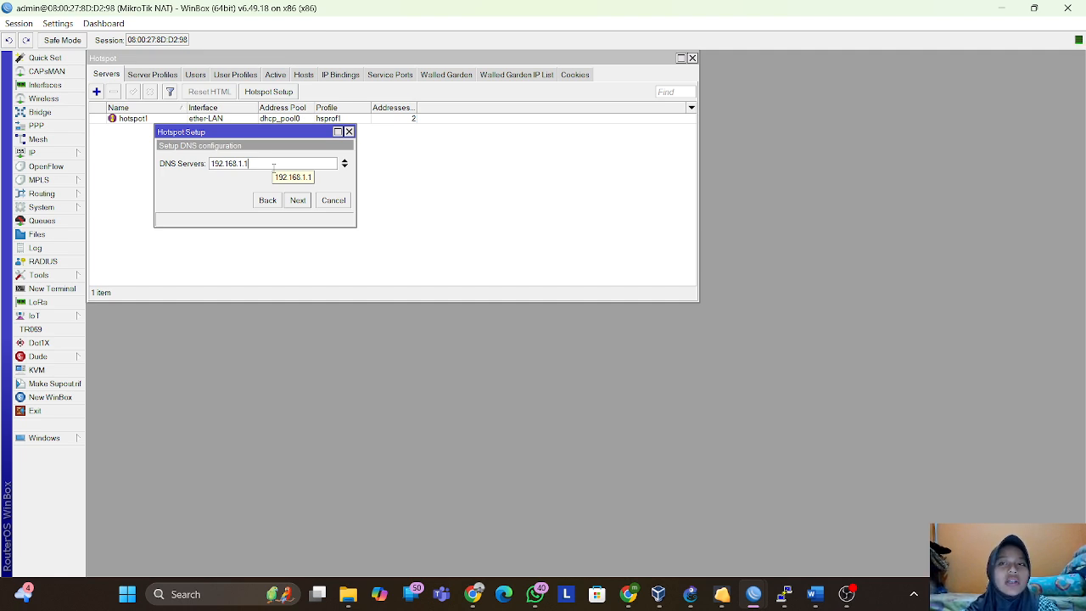
{"action": "left_click", "coordinate": [297, 200]}
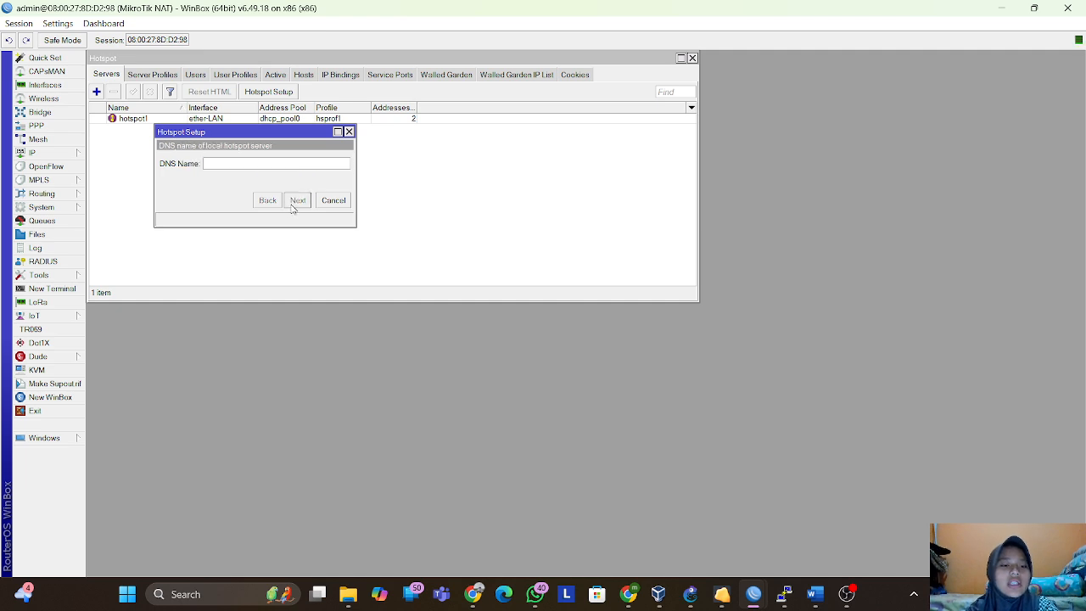
{"action": "left_click", "coordinate": [593, 311]}
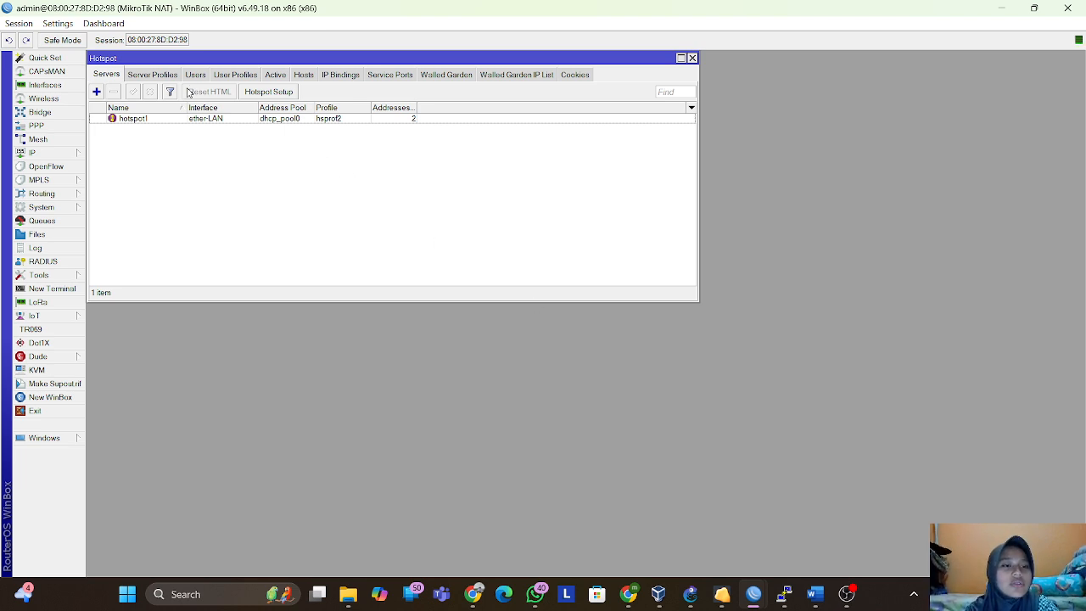
View the hotspot's users, dismiss the chat notification, and minimize the NAT router's WinBox session.
{"action": "left_click", "coordinate": [193, 76]}
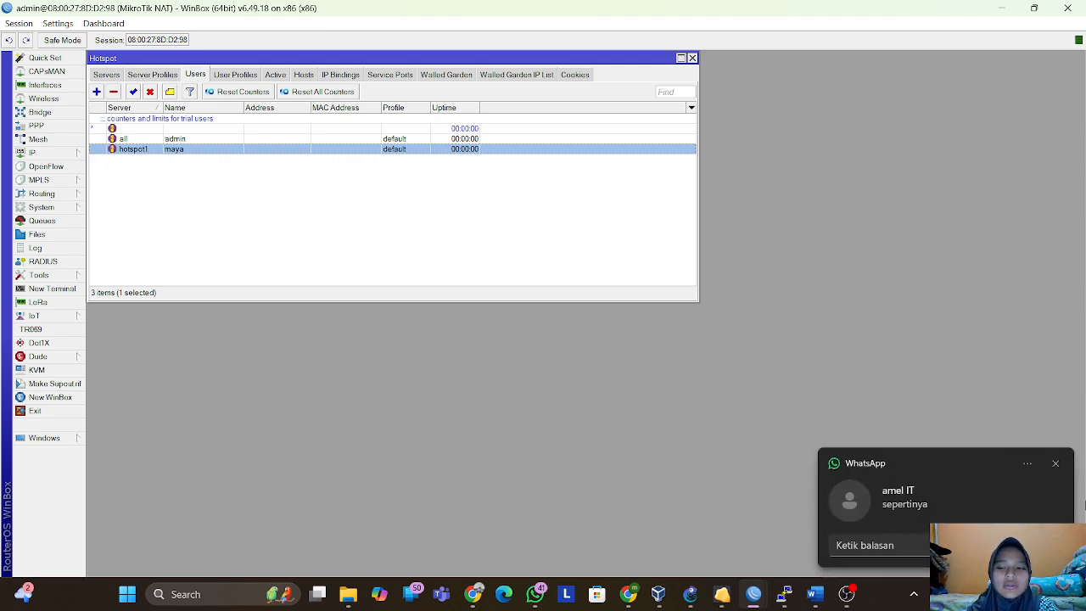
{"action": "left_click", "coordinate": [1056, 467]}
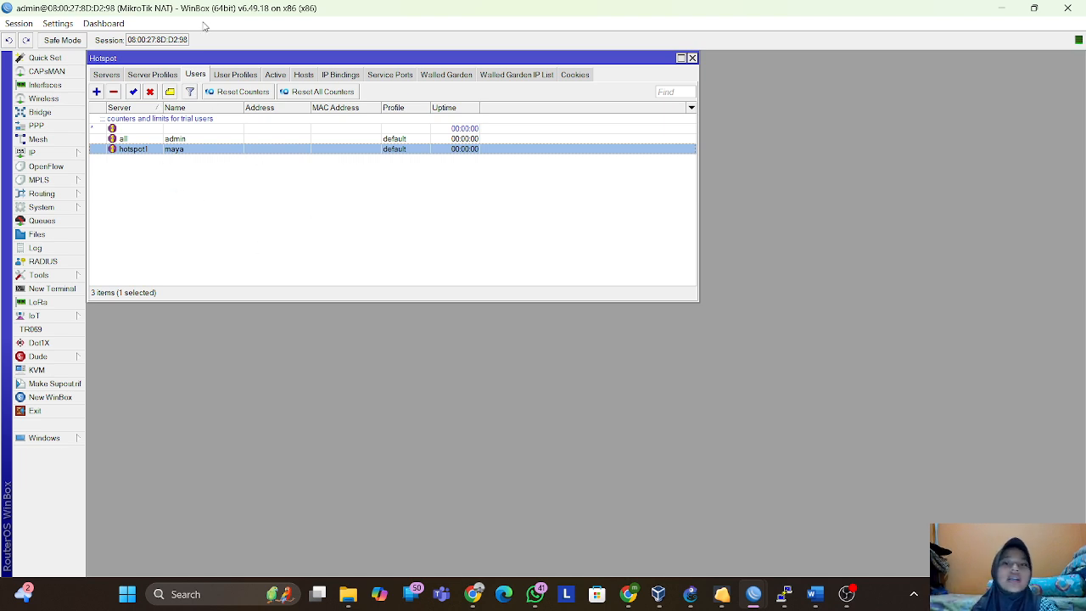
{"action": "left_click", "coordinate": [1017, 8]}
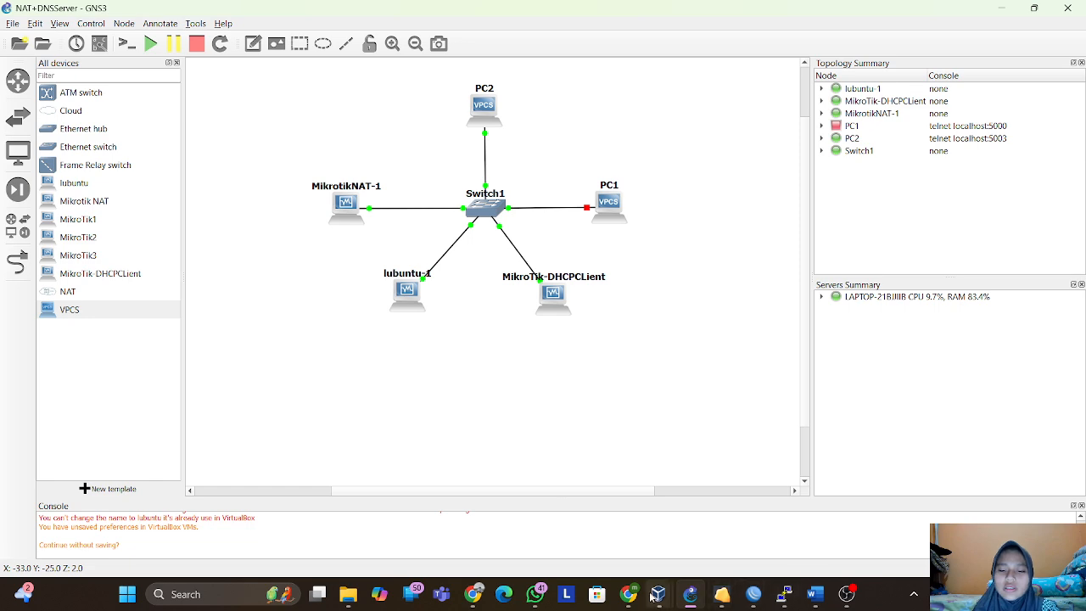
Switch to the lubuntu-1 window, check the hotspot status tab, and load 192.168.1.1 in a new Firefox tab.
{"action": "mouse_move", "coordinate": [786, 605]}
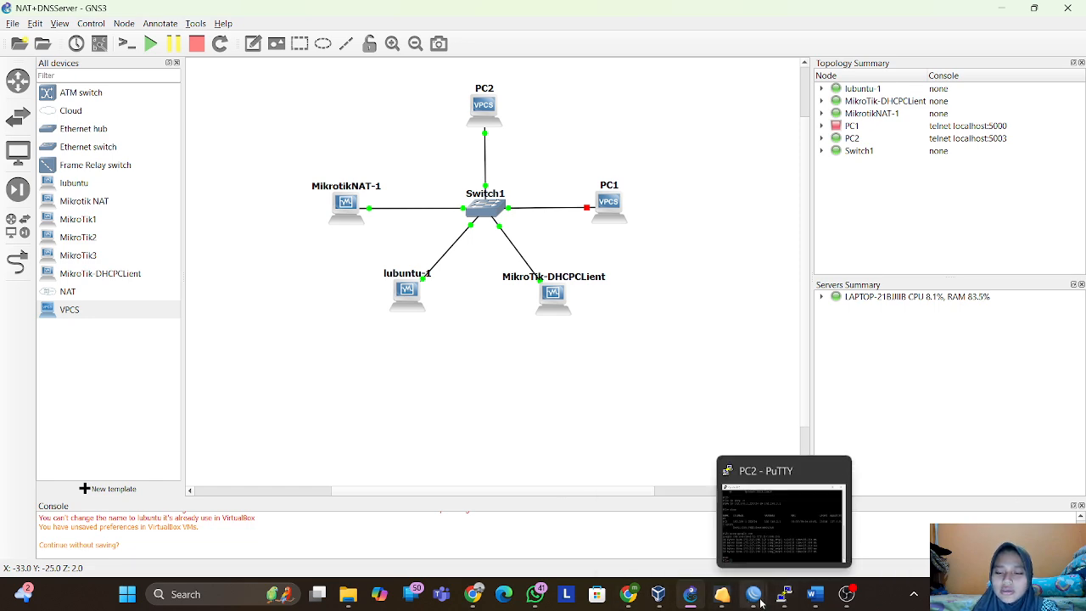
{"action": "mouse_move", "coordinate": [722, 594]}
{"action": "left_click", "coordinate": [849, 533]}
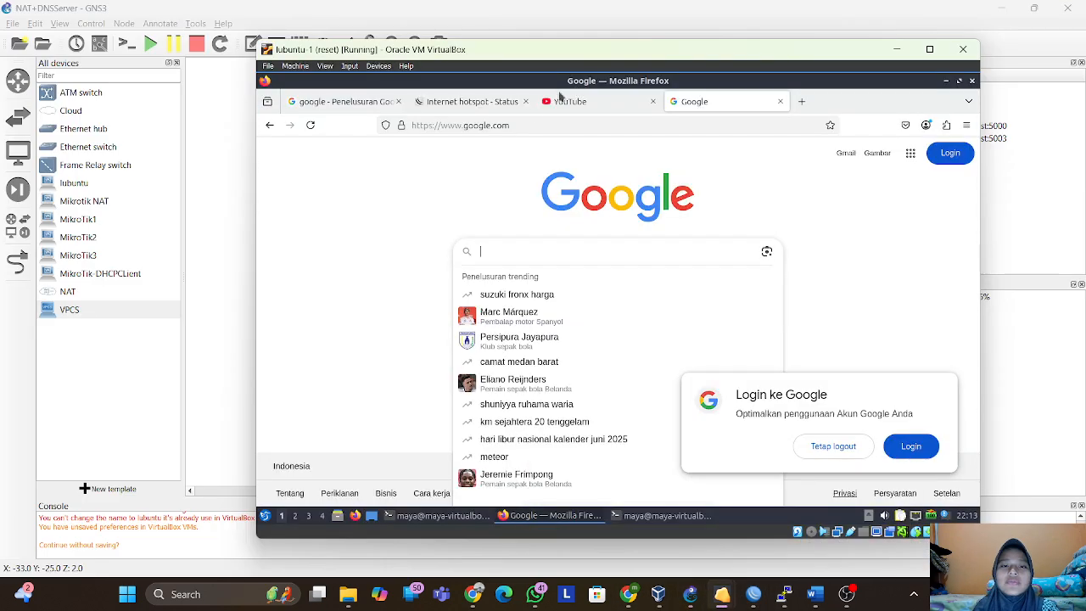
{"action": "left_click", "coordinate": [472, 101]}
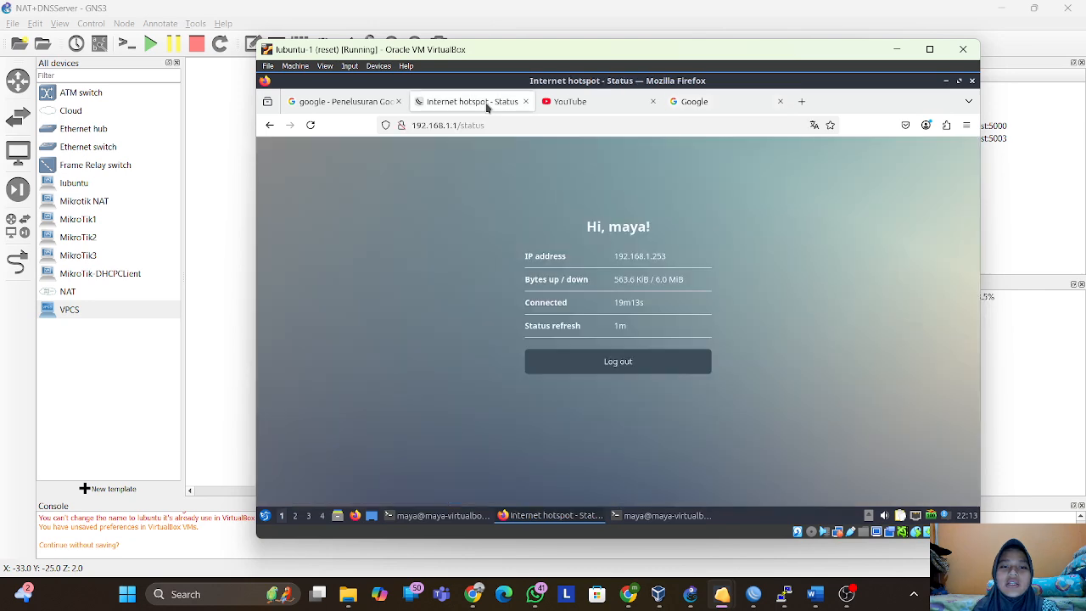
{"action": "left_click", "coordinate": [801, 101]}
{"action": "type", "text": "192.168.1.1/"}
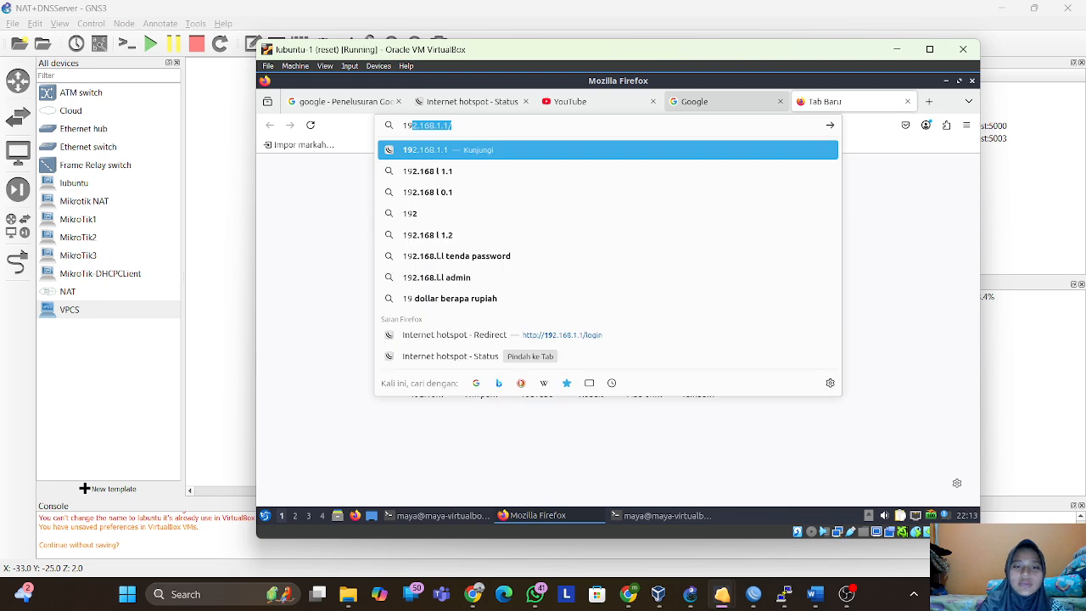
{"action": "key", "text": "Return"}
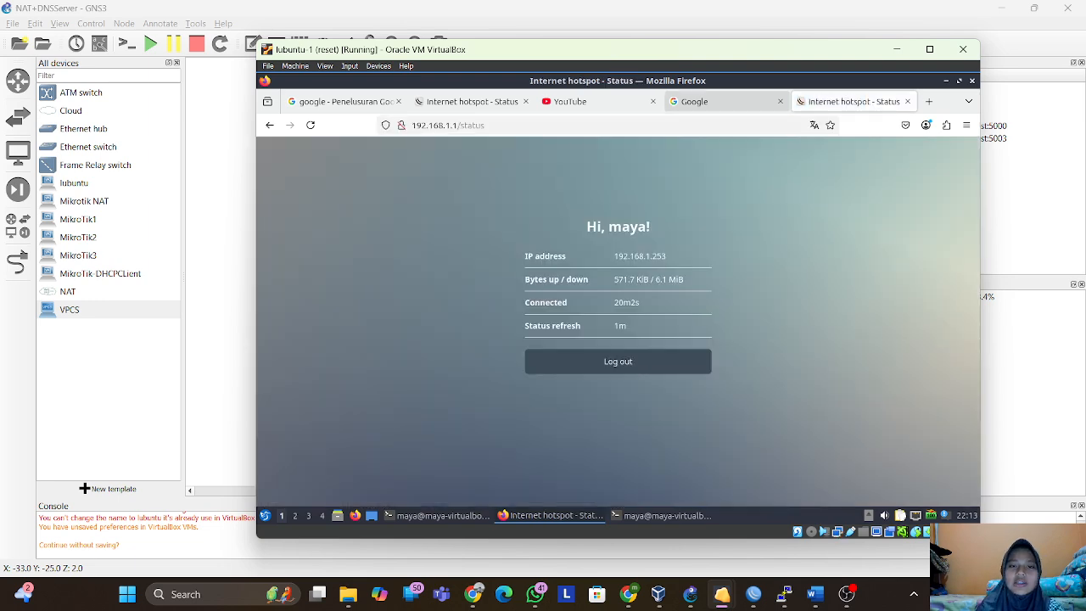
Log out of the hotspot, log back in, return to the earlier status page, and log out again.
{"action": "left_click", "coordinate": [577, 373]}
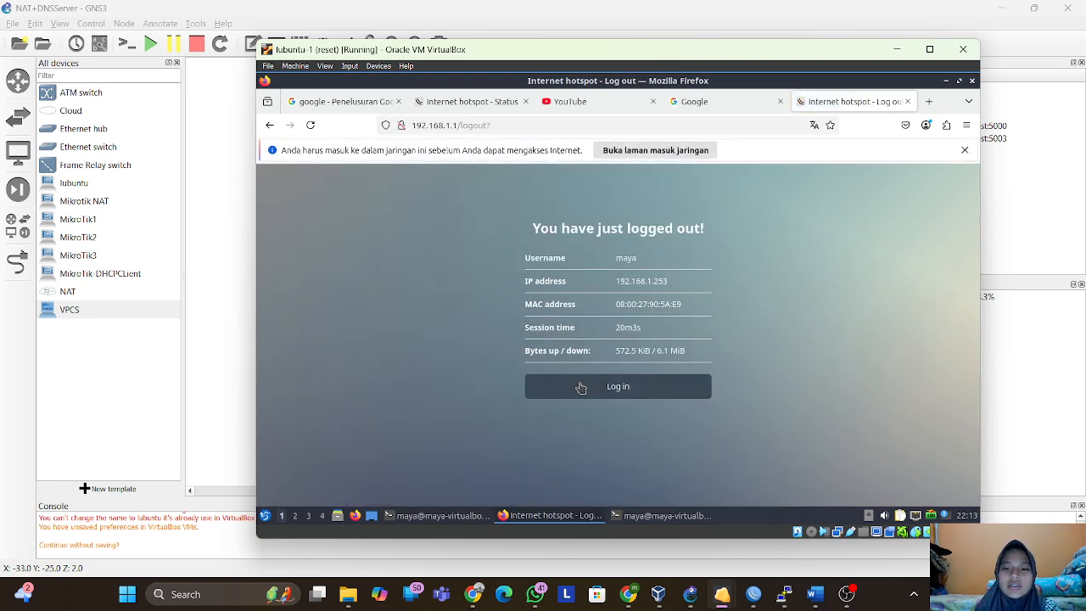
{"action": "left_click", "coordinate": [579, 385]}
{"action": "left_click", "coordinate": [269, 125]}
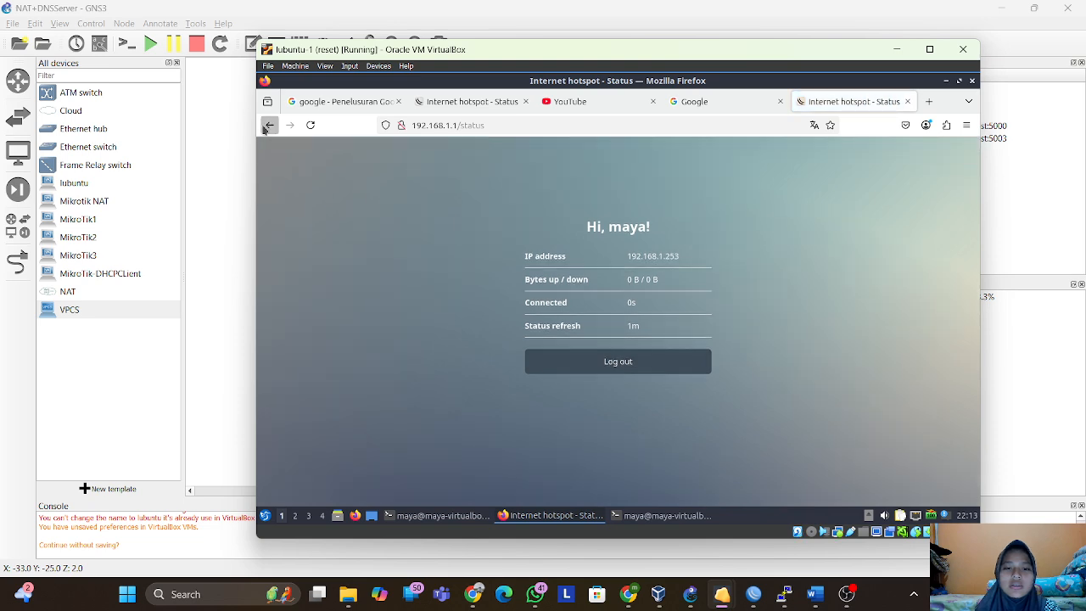
{"action": "left_click", "coordinate": [268, 125]}
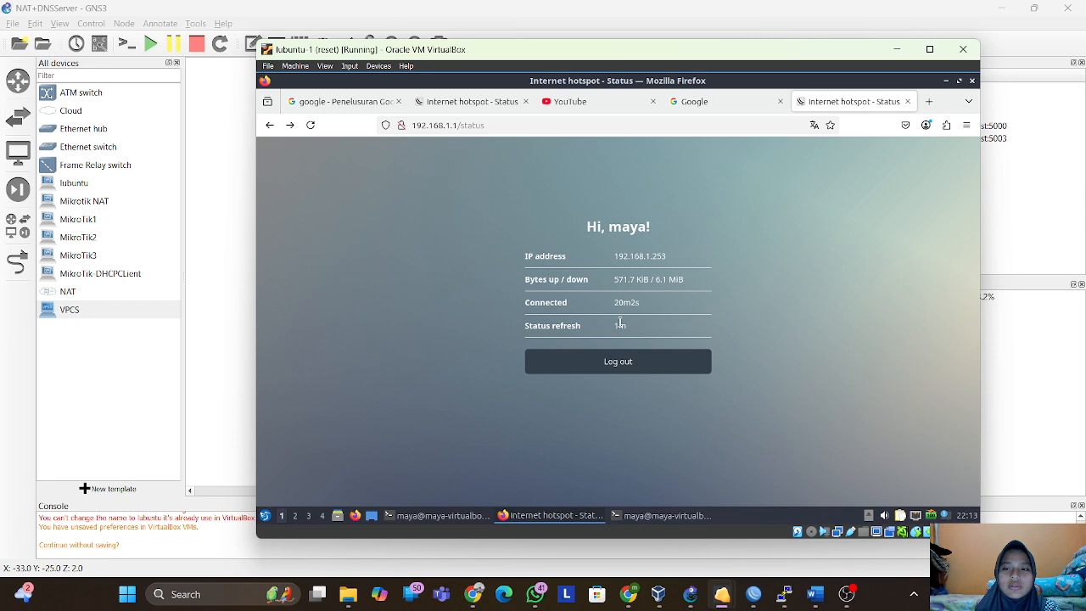
{"action": "left_click", "coordinate": [671, 361]}
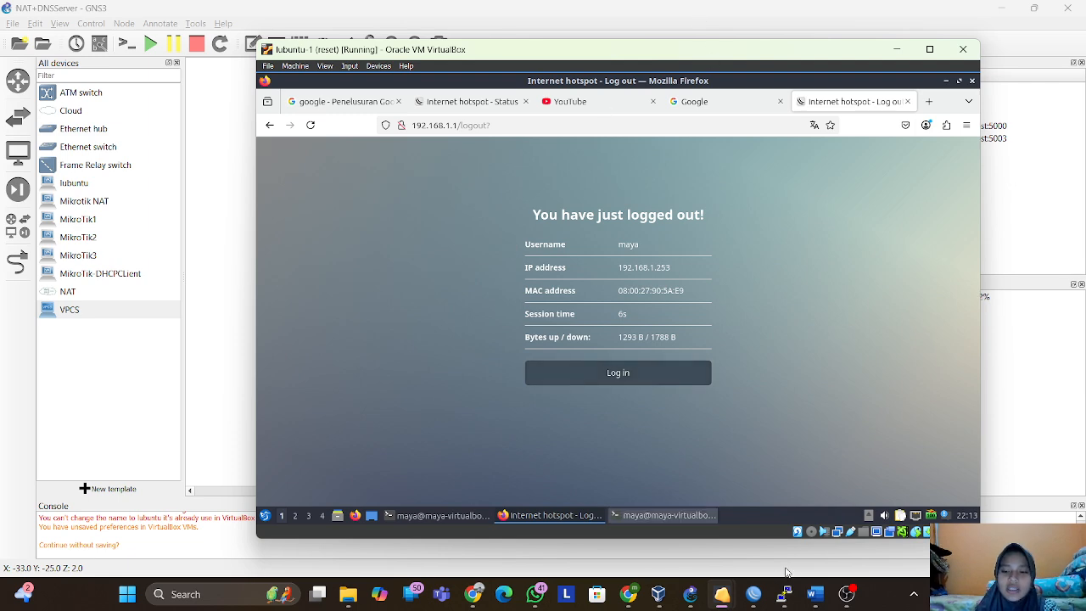
Check the hotspot users in the NAT router's WinBox session and return to the lubuntu-1 window.
{"action": "mouse_move", "coordinate": [667, 516]}
{"action": "mouse_move", "coordinate": [690, 499]}
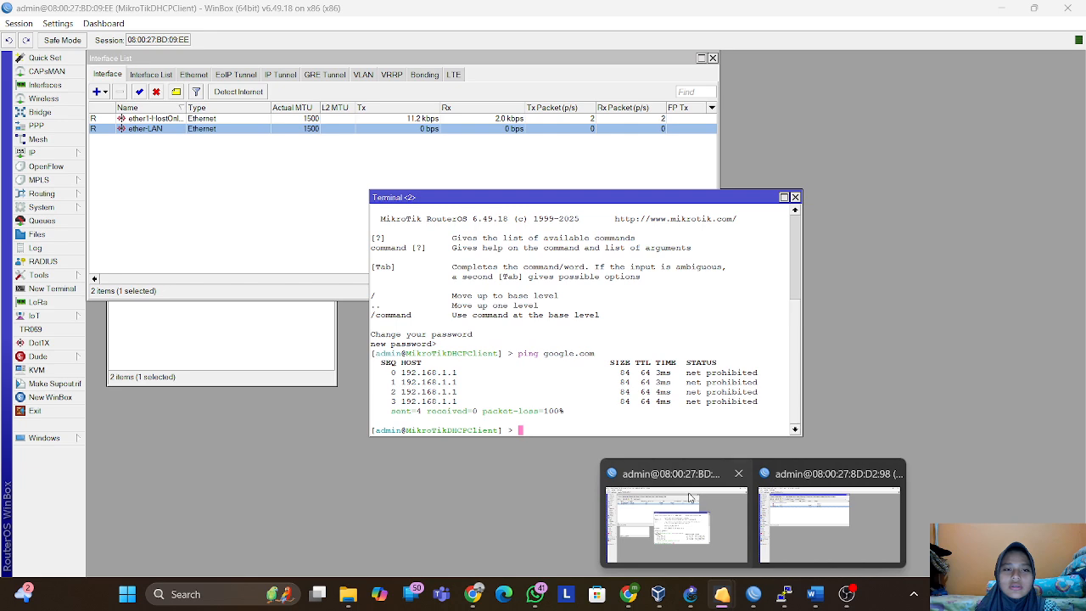
{"action": "mouse_move", "coordinate": [807, 502]}
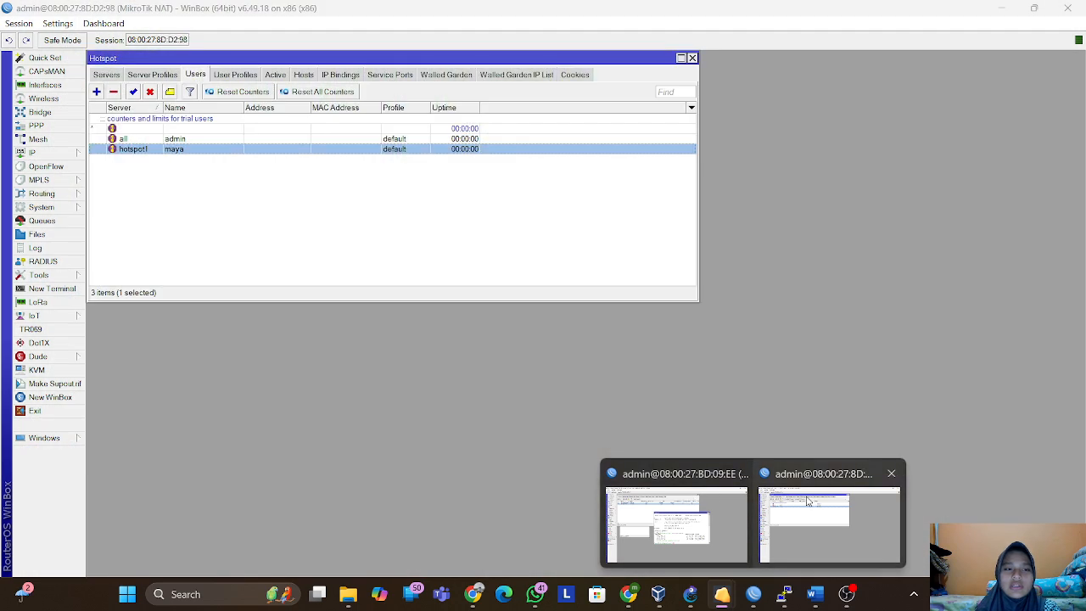
{"action": "left_click", "coordinate": [807, 501]}
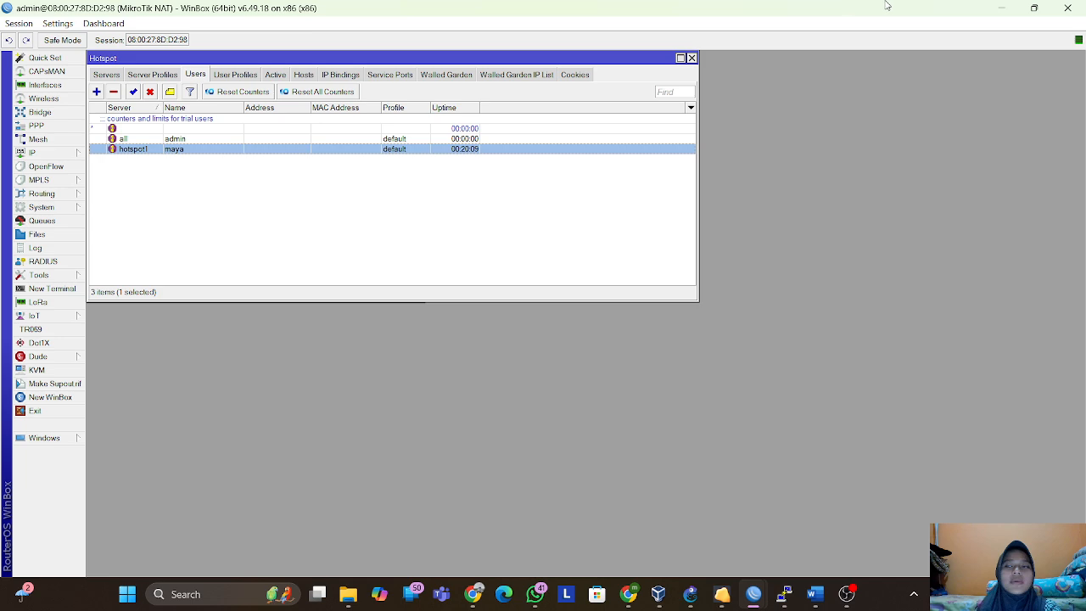
{"action": "left_click", "coordinate": [1014, 7]}
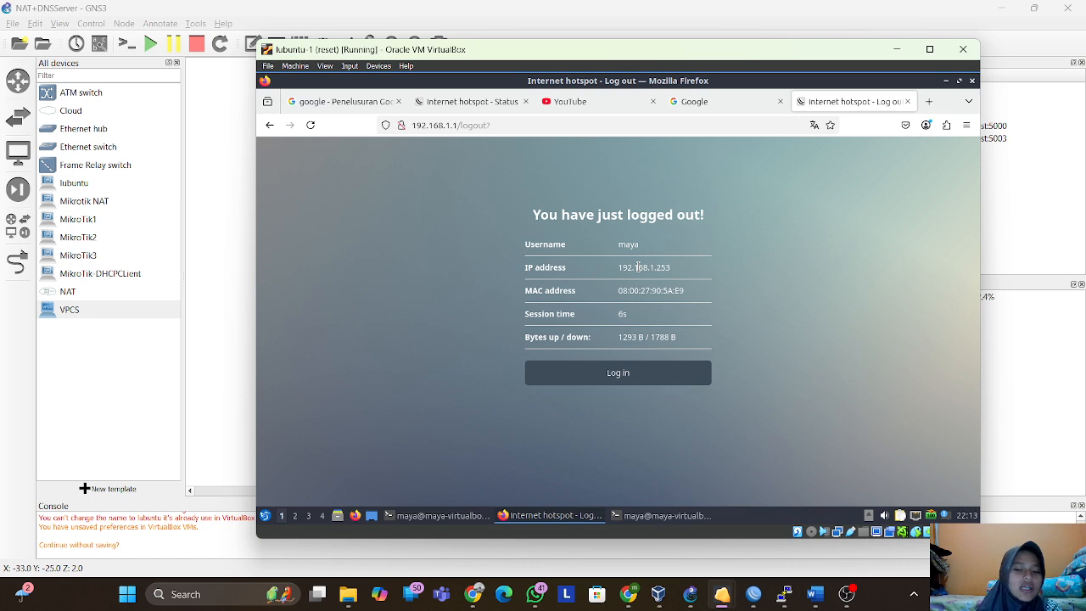
Log back in to the hotspot and search for youtube in a new Firefox tab.
{"action": "left_click", "coordinate": [616, 373]}
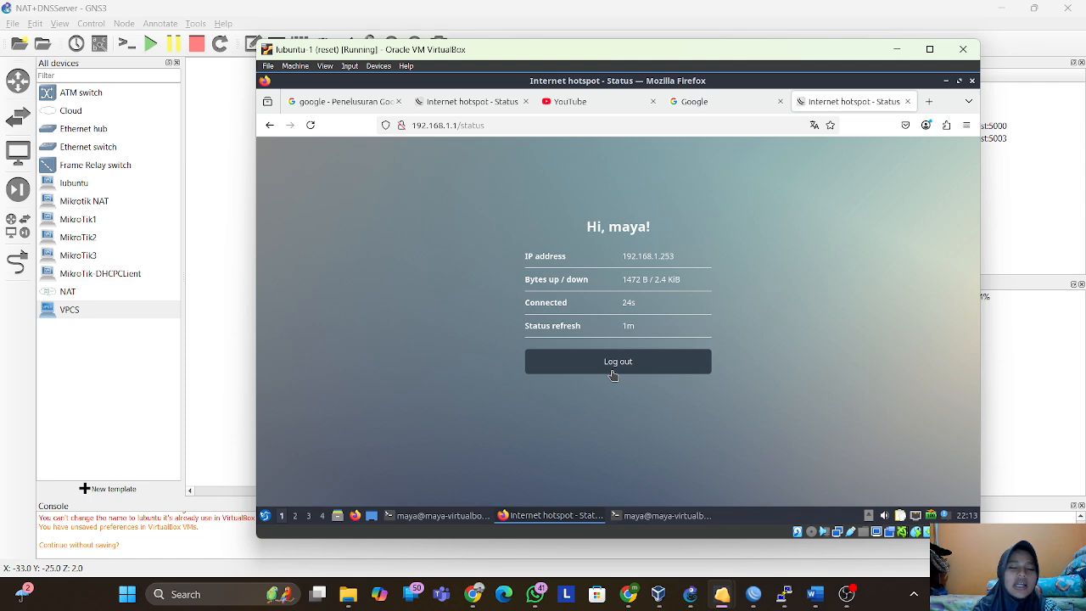
{"action": "left_click", "coordinate": [931, 102]}
{"action": "type", "text": "you"}
{"action": "key", "text": "BackSpace"}
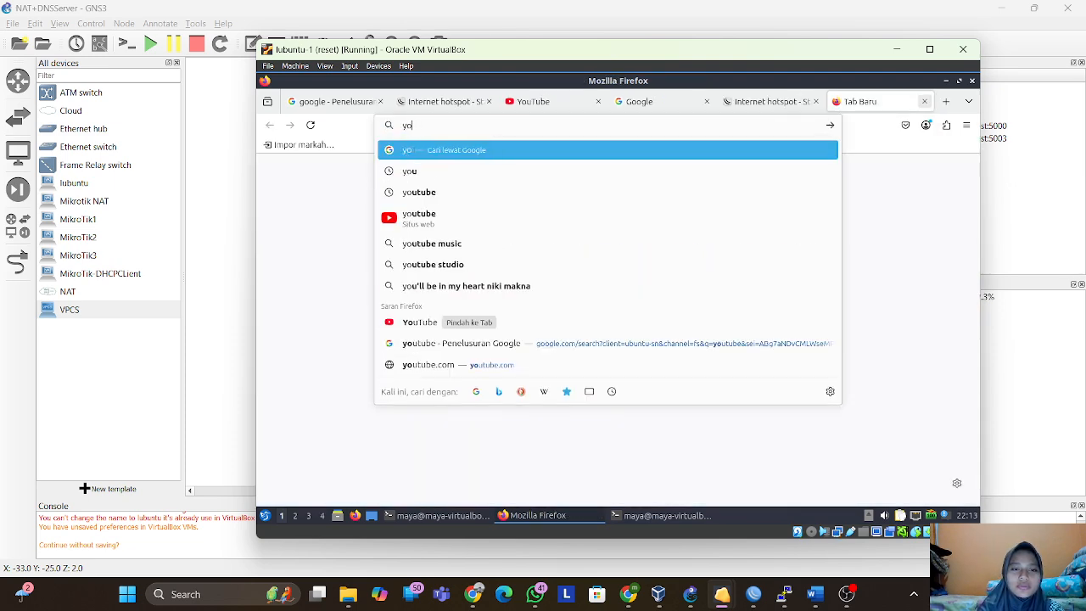
{"action": "left_click", "coordinate": [771, 230]}
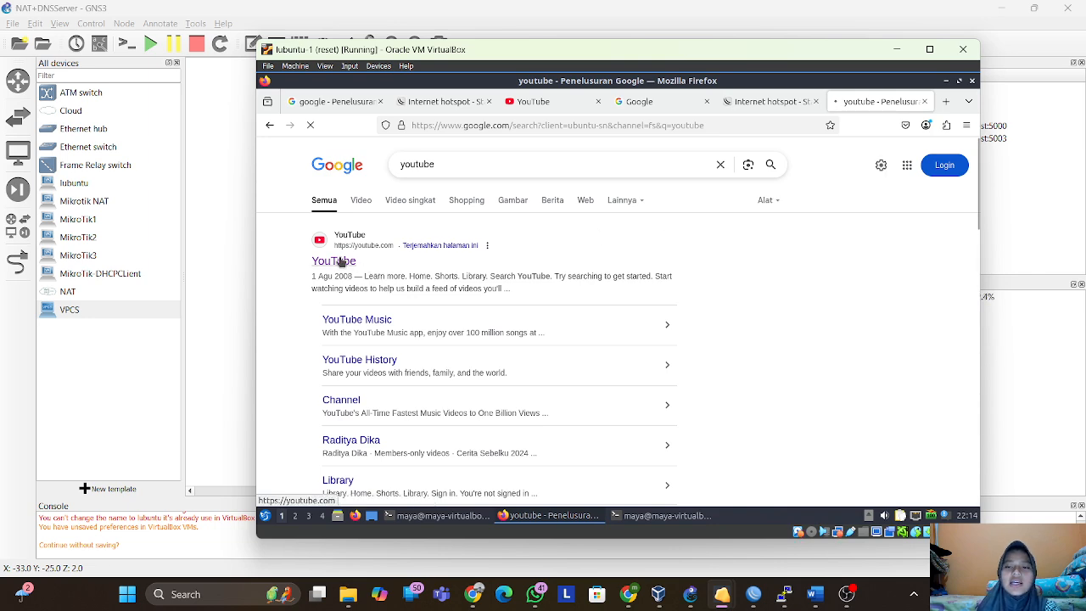
Open the YouTube search result, check it against the hotspot status page, and minimize VirtualBox Manager.
{"action": "left_click", "coordinate": [341, 263]}
{"action": "left_click", "coordinate": [774, 110]}
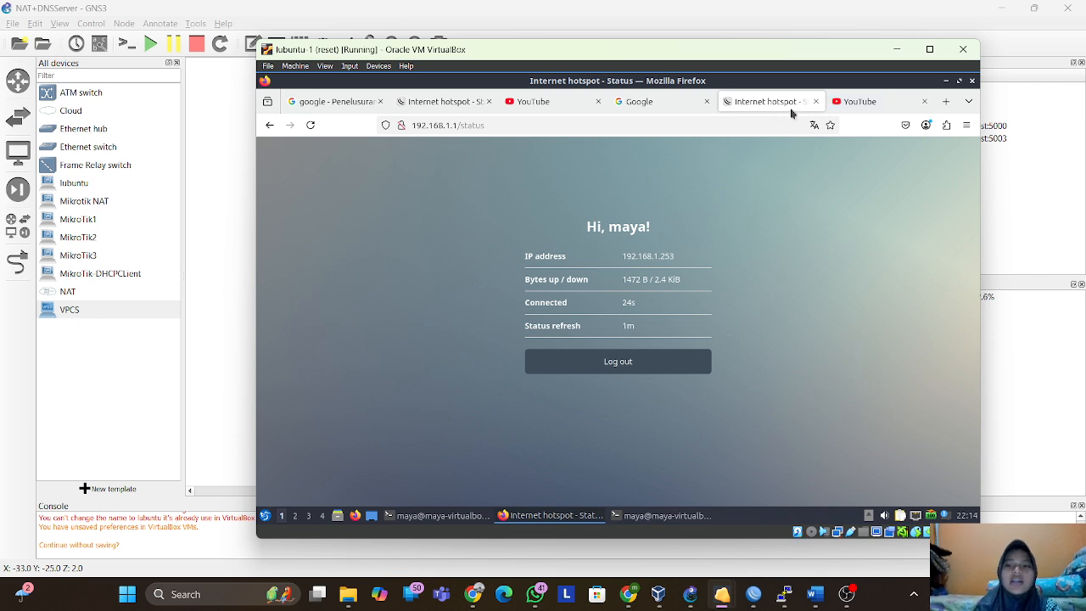
{"action": "left_click", "coordinate": [861, 103]}
{"action": "left_click", "coordinate": [780, 102]}
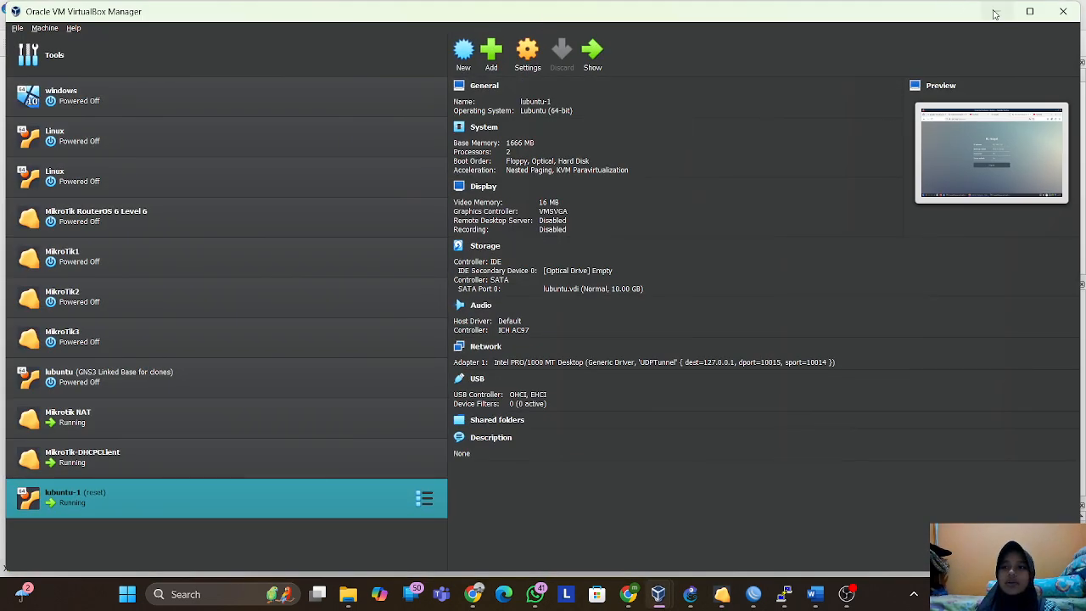
{"action": "left_click", "coordinate": [995, 14]}
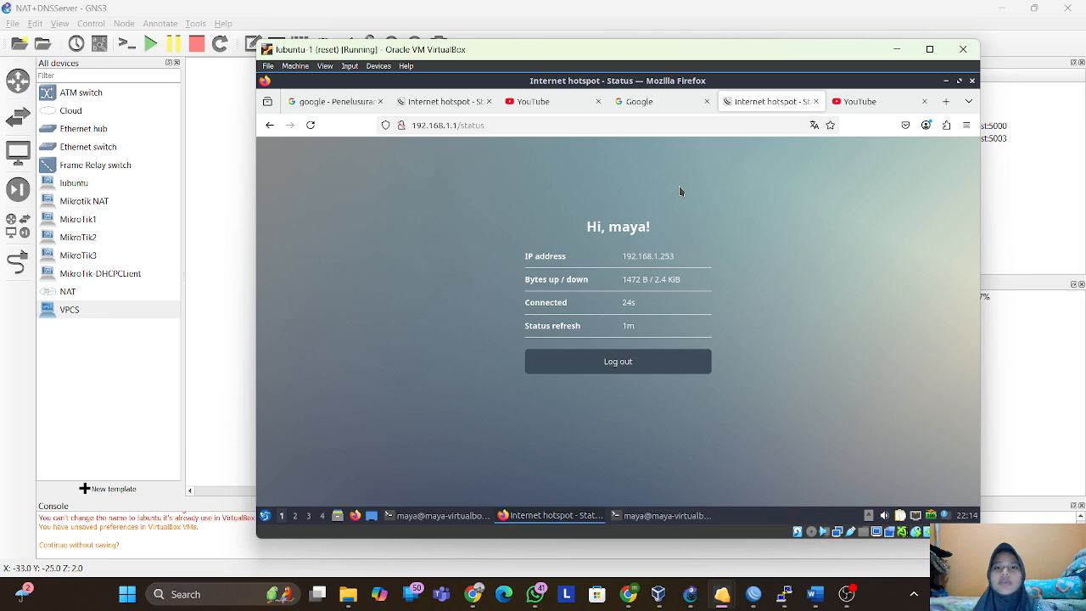
Log out of the hotspot and reload the YouTube page to test access, comparing it with the hotspot logout page.
{"action": "left_click", "coordinate": [659, 360]}
{"action": "left_click", "coordinate": [870, 103]}
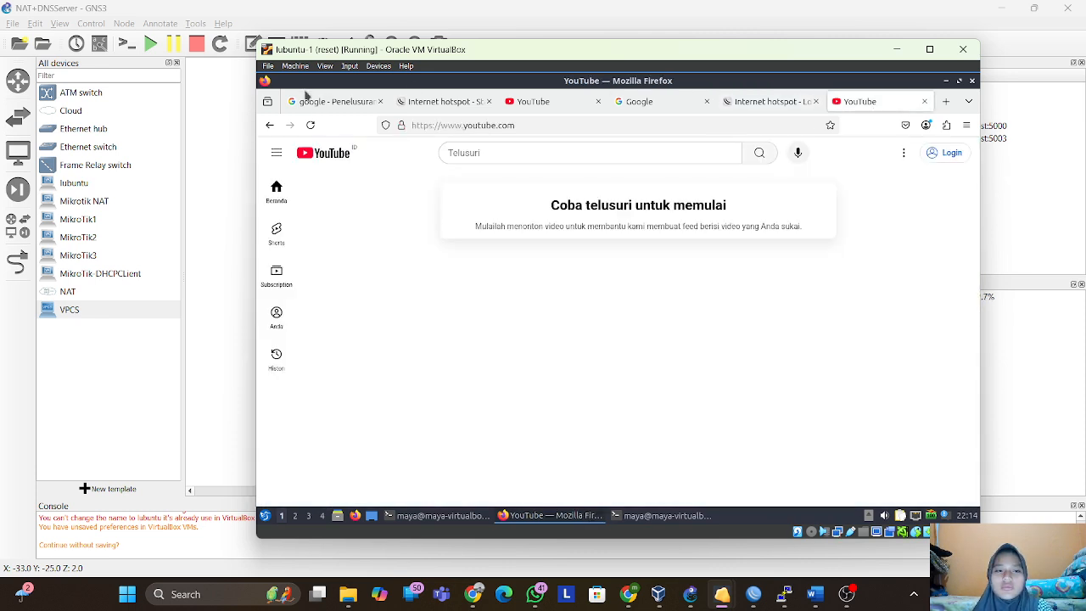
{"action": "left_click", "coordinate": [310, 125]}
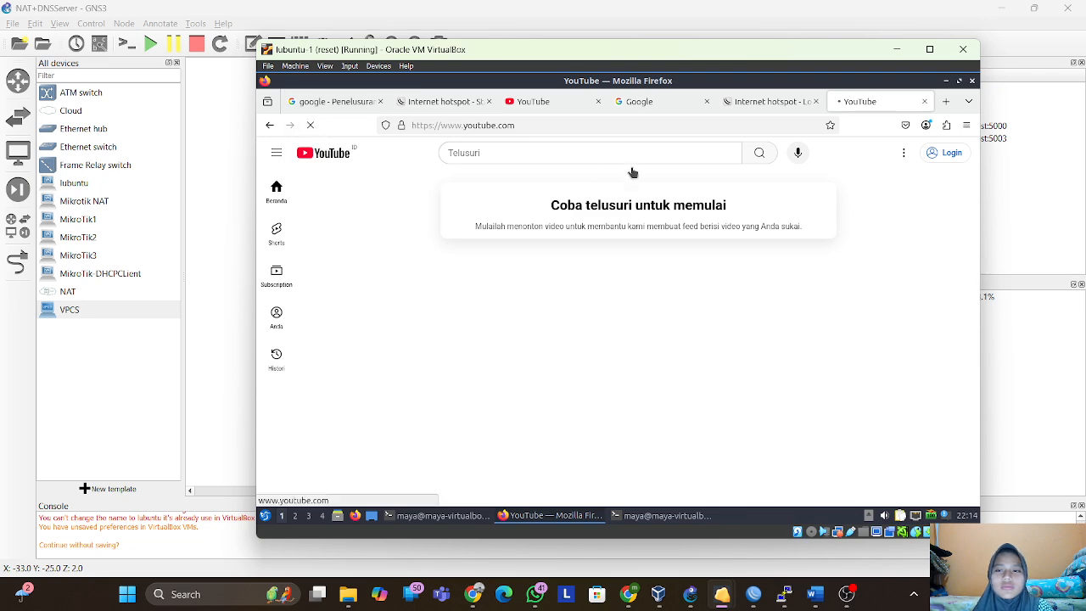
{"action": "left_click", "coordinate": [721, 103]}
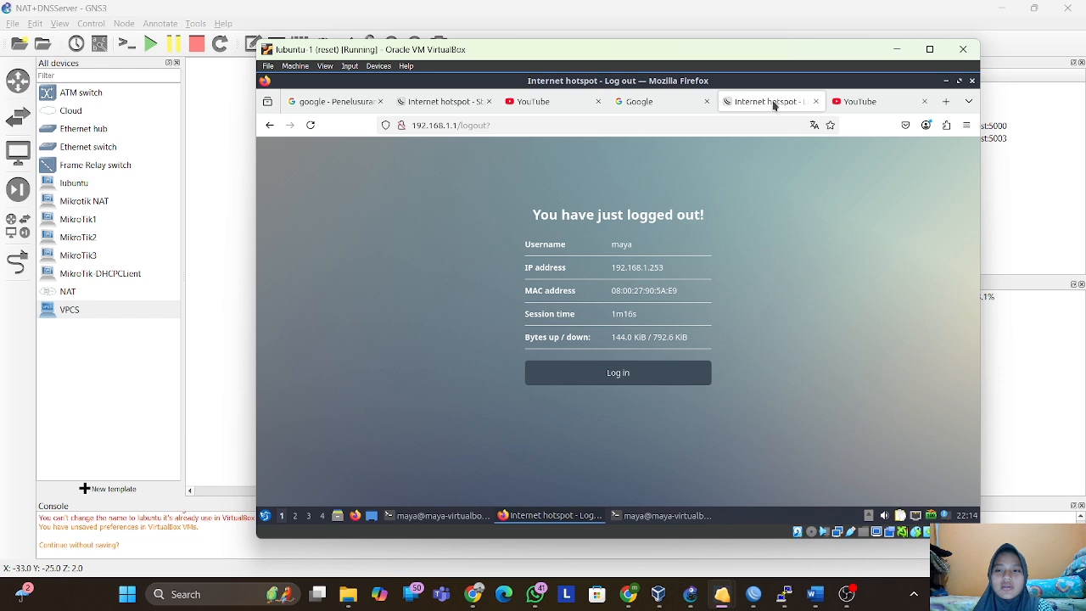
{"action": "left_click", "coordinate": [840, 103]}
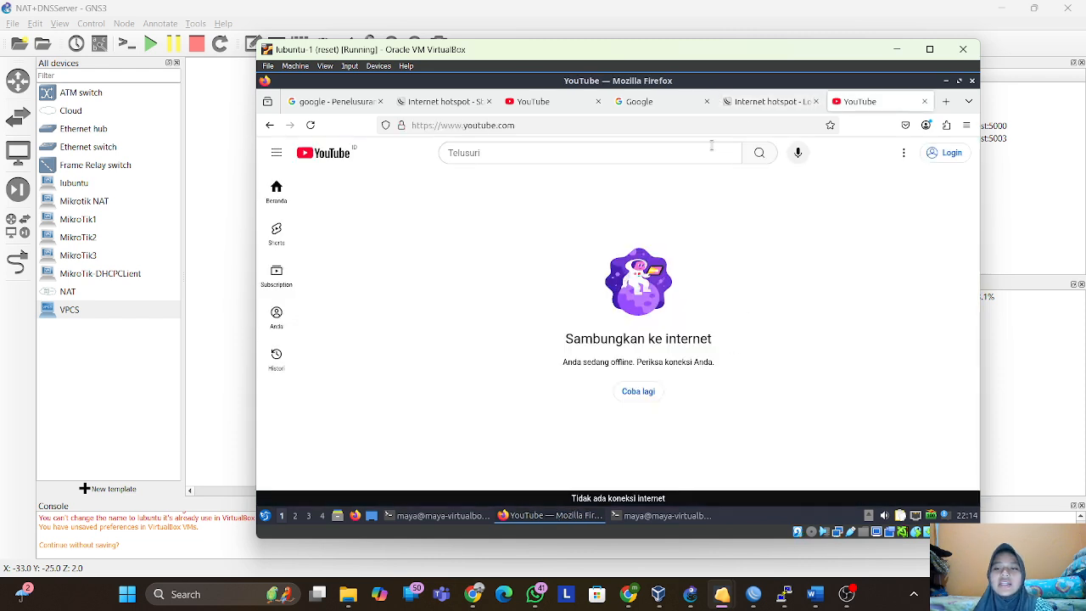
{"action": "left_click", "coordinate": [740, 107]}
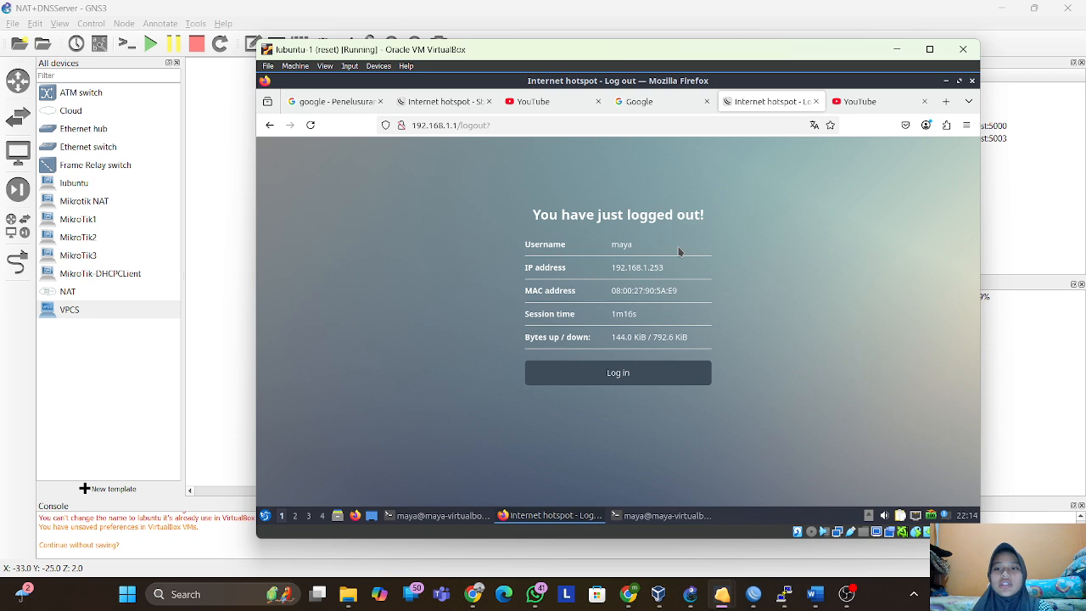
{"action": "left_click", "coordinate": [870, 104]}
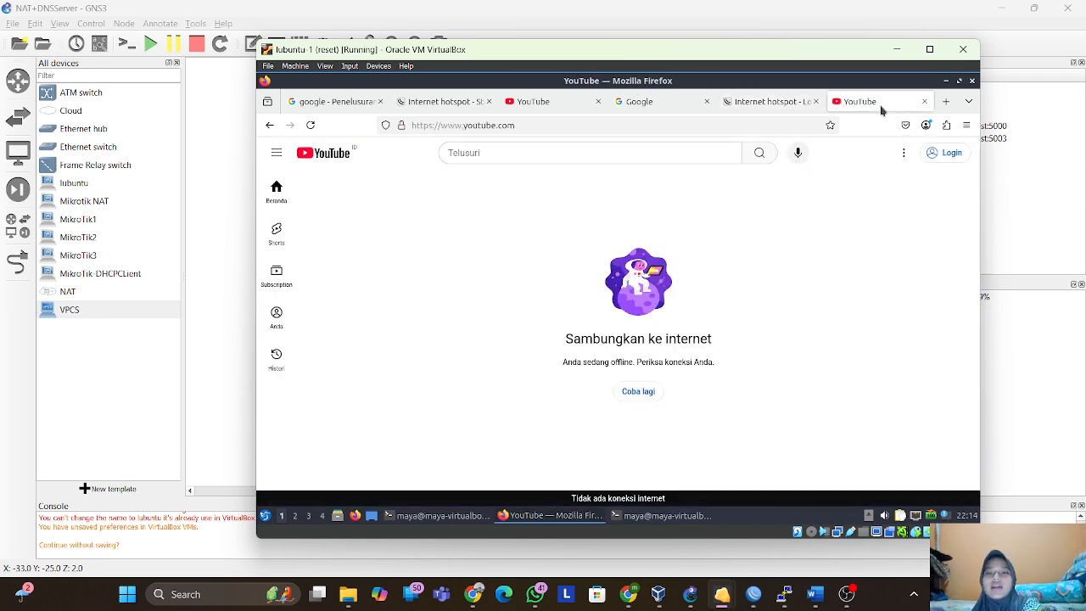
Log back in to the hotspot, reload YouTube to retest access, and minimize the lubuntu-1 window after viewing the status page.
{"action": "left_click", "coordinate": [760, 102]}
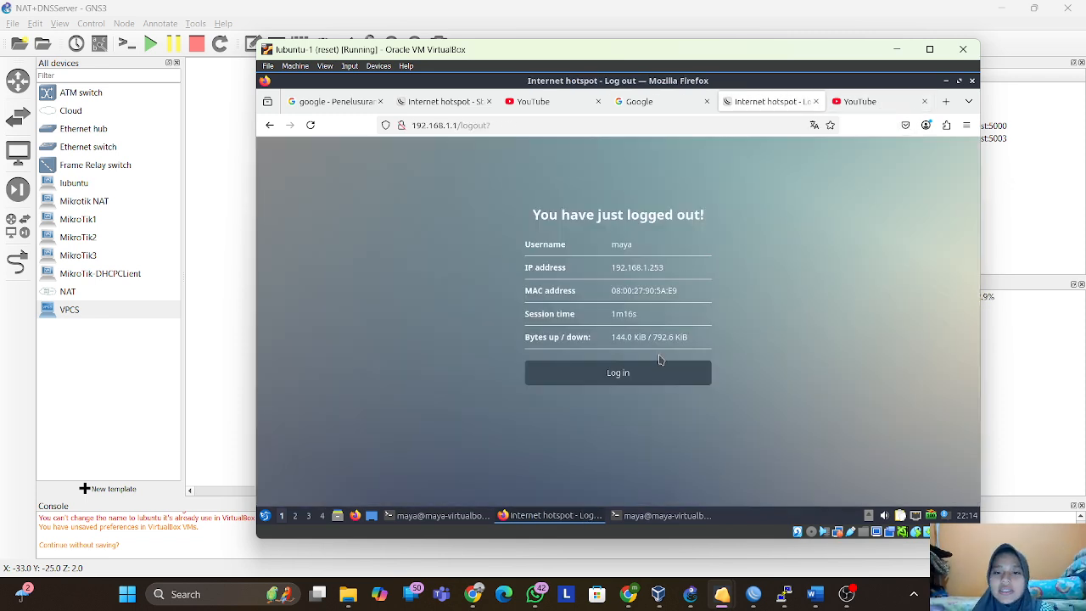
{"action": "left_click", "coordinate": [651, 374]}
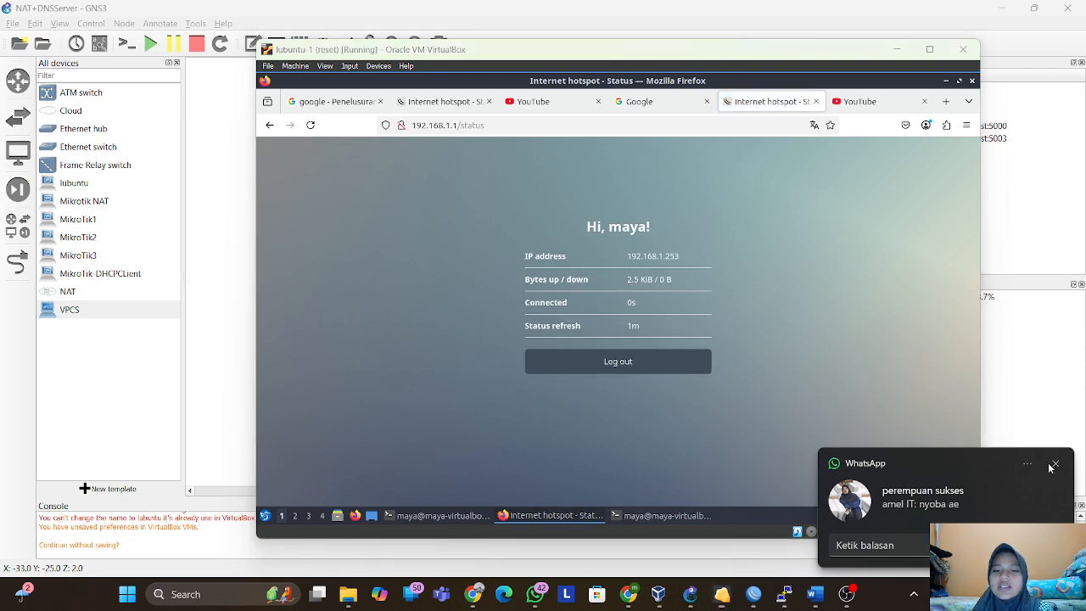
{"action": "left_click", "coordinate": [1054, 465]}
{"action": "left_click", "coordinate": [849, 110]}
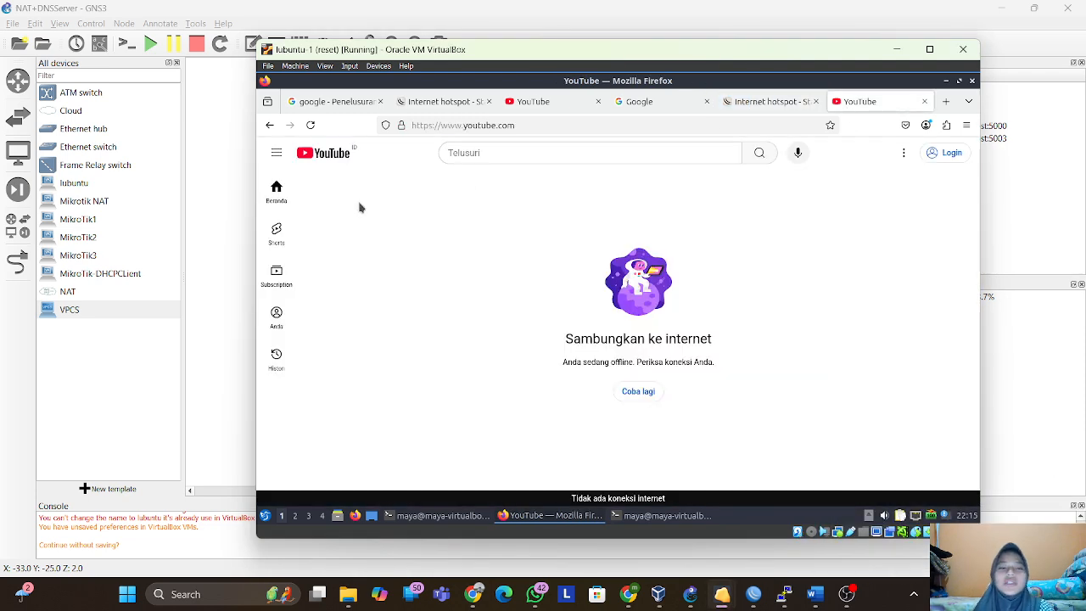
{"action": "left_click", "coordinate": [310, 125]}
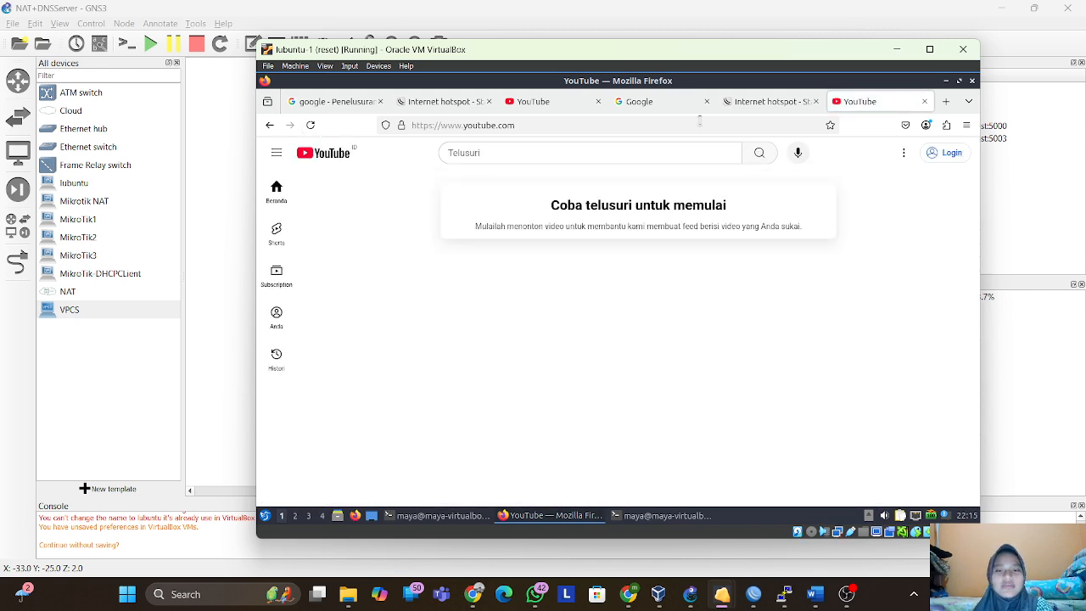
{"action": "mouse_move", "coordinate": [729, 117]}
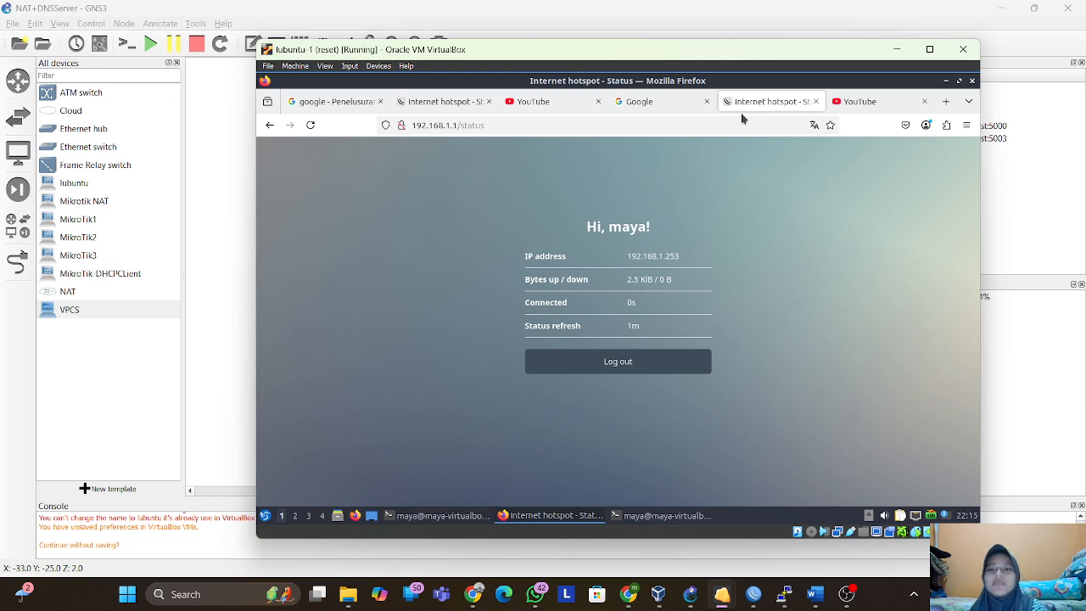
{"action": "left_click", "coordinate": [897, 49]}
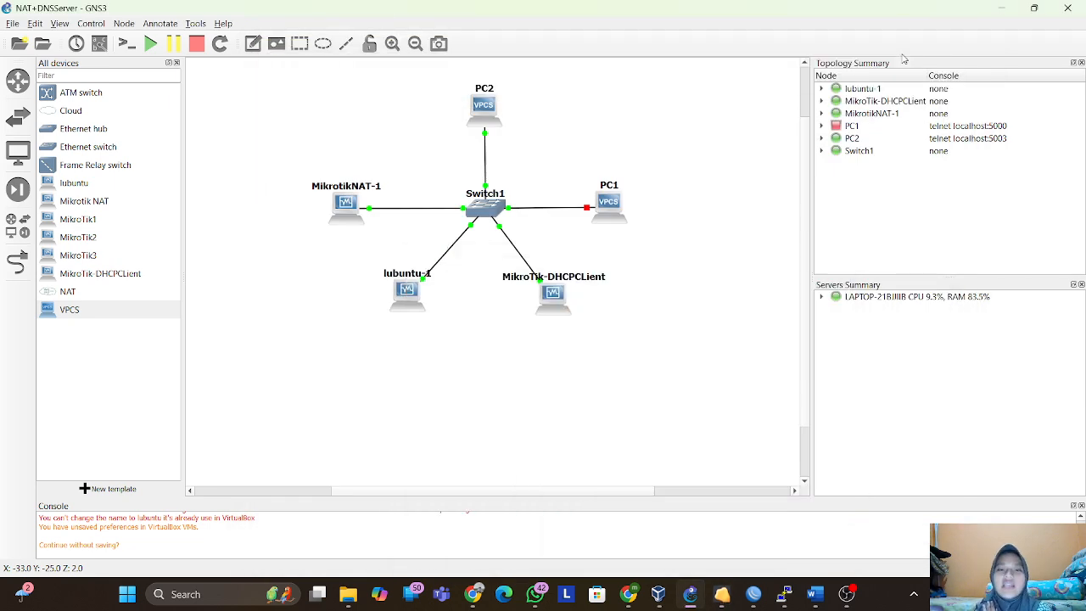